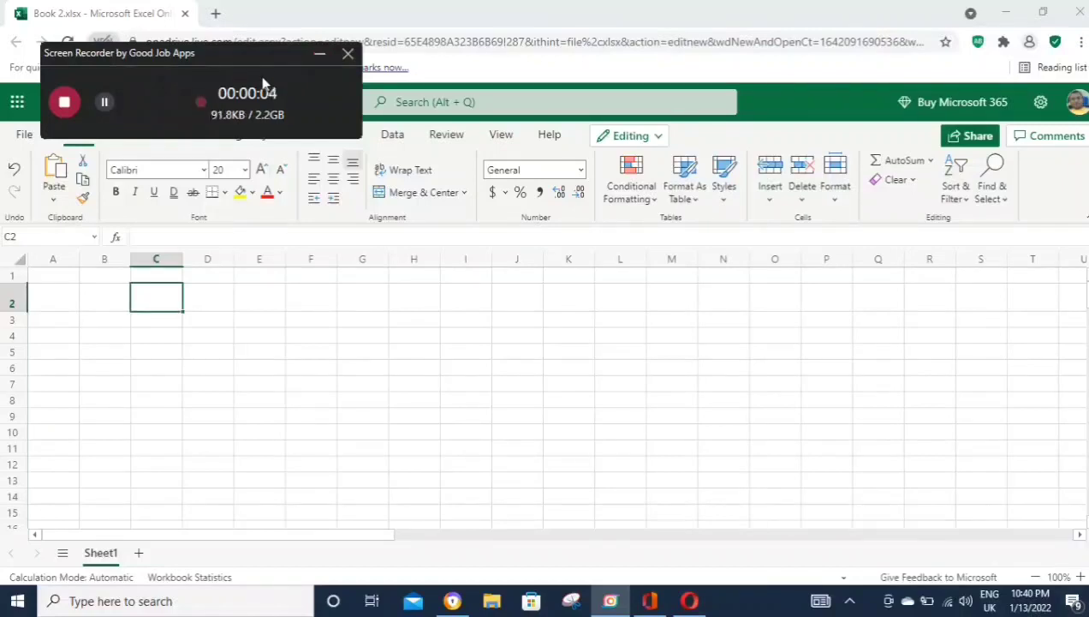
Step: Enter the title 'HOW TO CREATE A RESULT SHEET???' and the intro line in C4
{"action": "left_click", "coordinate": [318, 57]}
{"action": "type", "text": "HOW TO CREATE A RESULT SHEET???"}
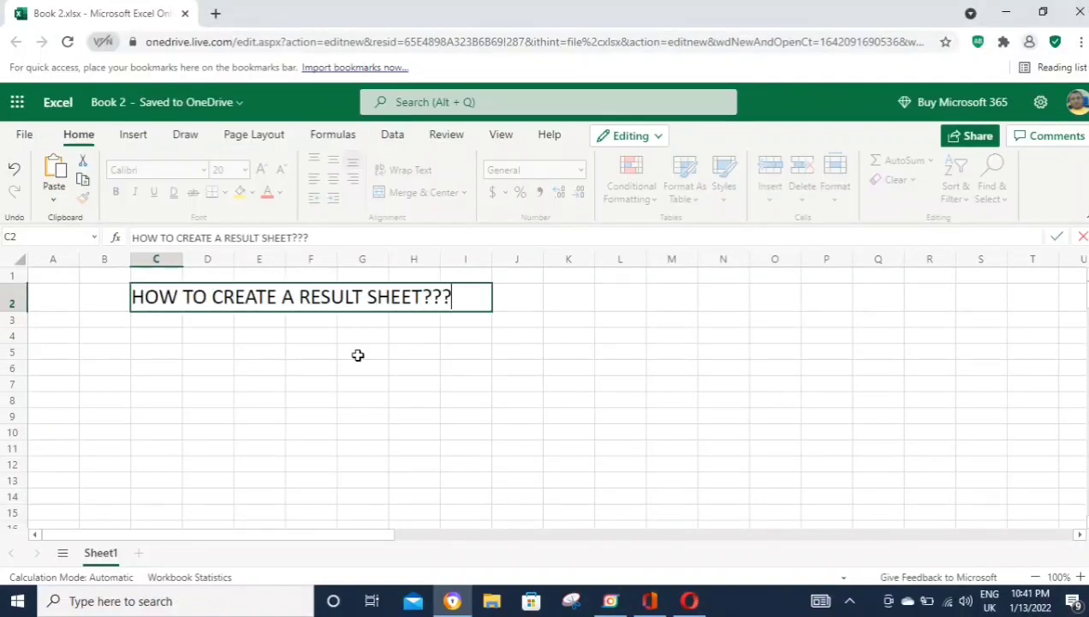
{"action": "key", "text": "Return"}
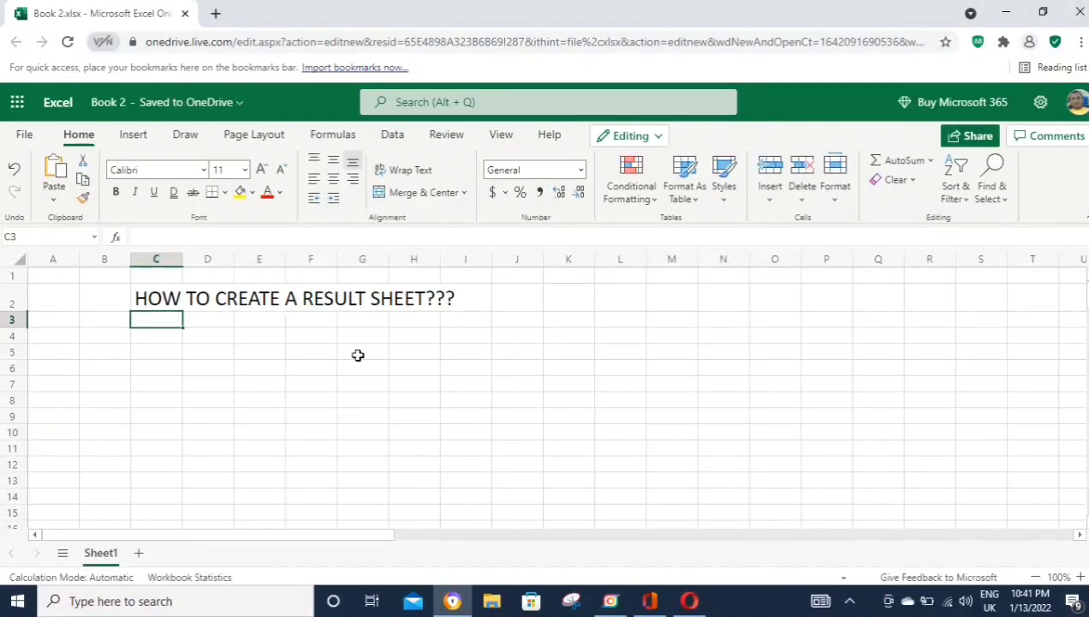
{"action": "type", "text": "TO"}
{"action": "key", "text": "BackSpace"}
{"action": "key", "text": "BackSpace"}
{"action": "key", "text": "Up"}
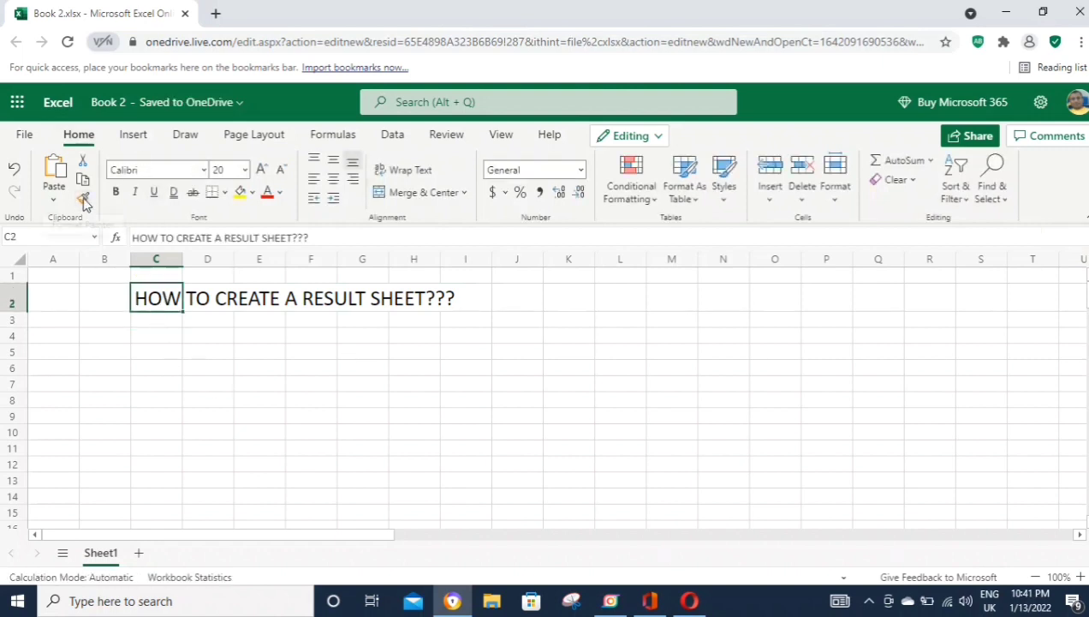
{"action": "left_click", "coordinate": [146, 331]}
{"action": "type", "text": "TODAY WE TRY TO LEA"}
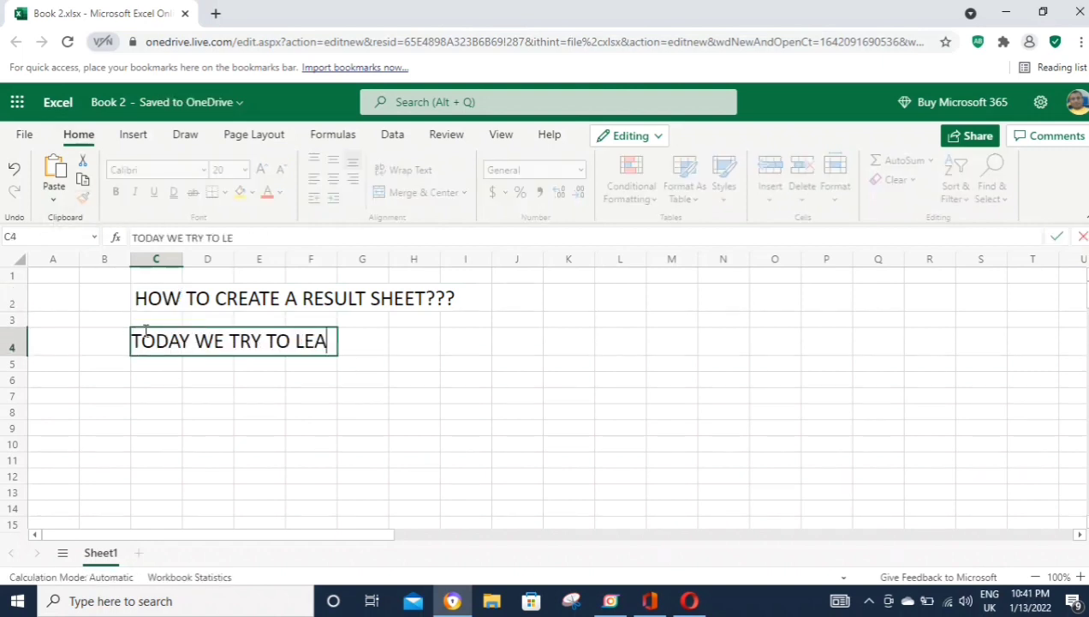
{"action": "type", "text": "RN MAKING EXAMINATION RESULT"}
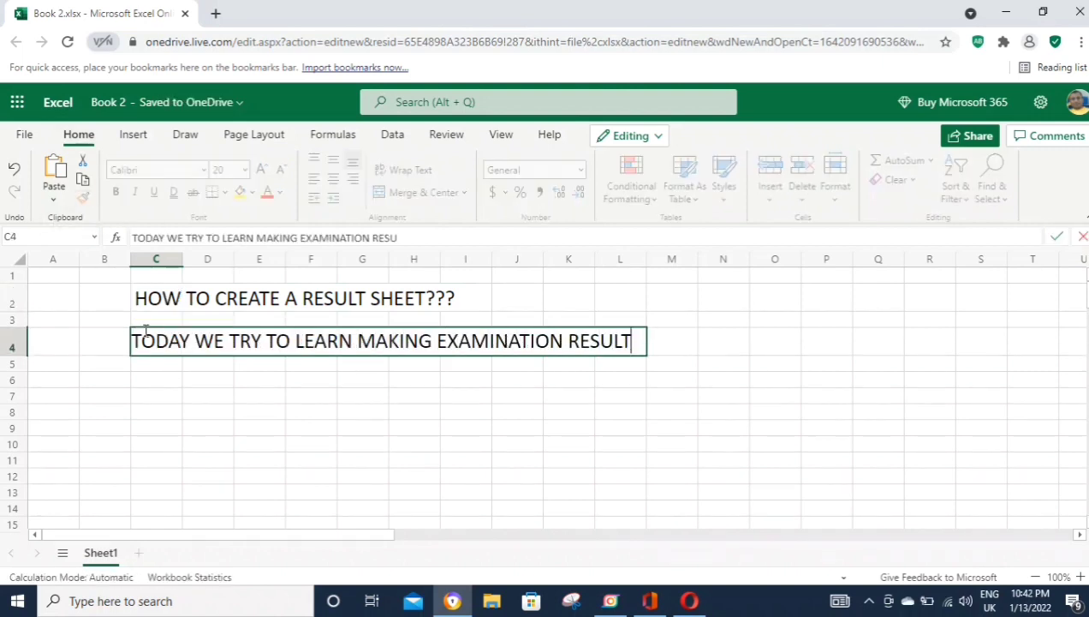
{"action": "type", "text": " SHEET,OKAY"}
{"action": "key", "text": "Return"}
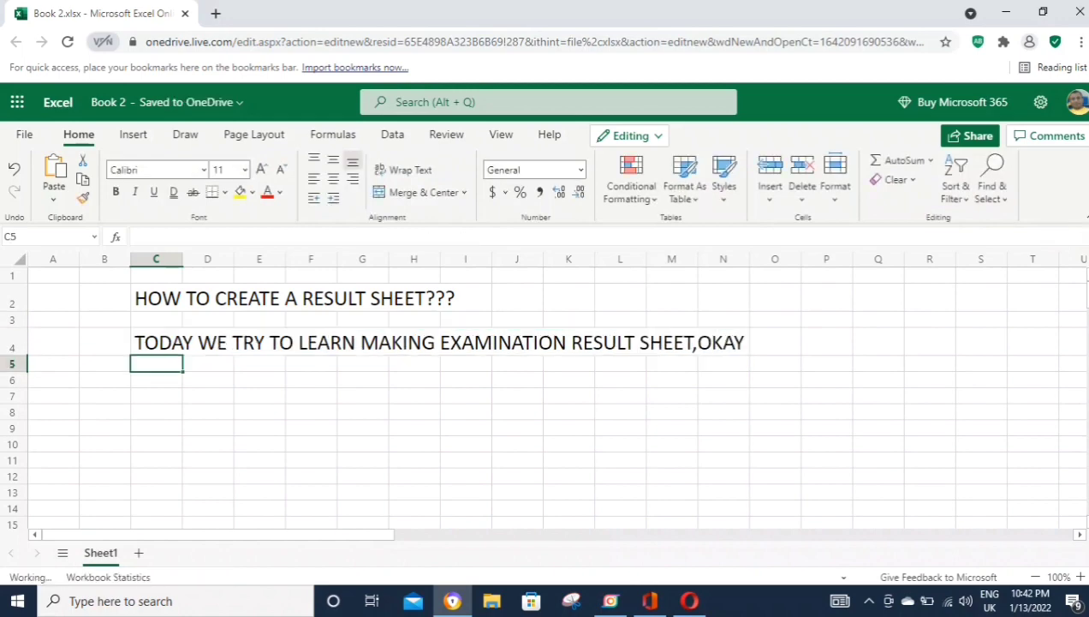
Step: Start the grading rules in C6 with SUPPOSE, 750 MARKS =STAR and 600 MARKS=1ST DIVISION
{"action": "left_click", "coordinate": [156, 379]}
{"action": "type", "text": "SUPPOSE"}
{"action": "key", "text": "Return"}
{"action": "type", "text": "7"}
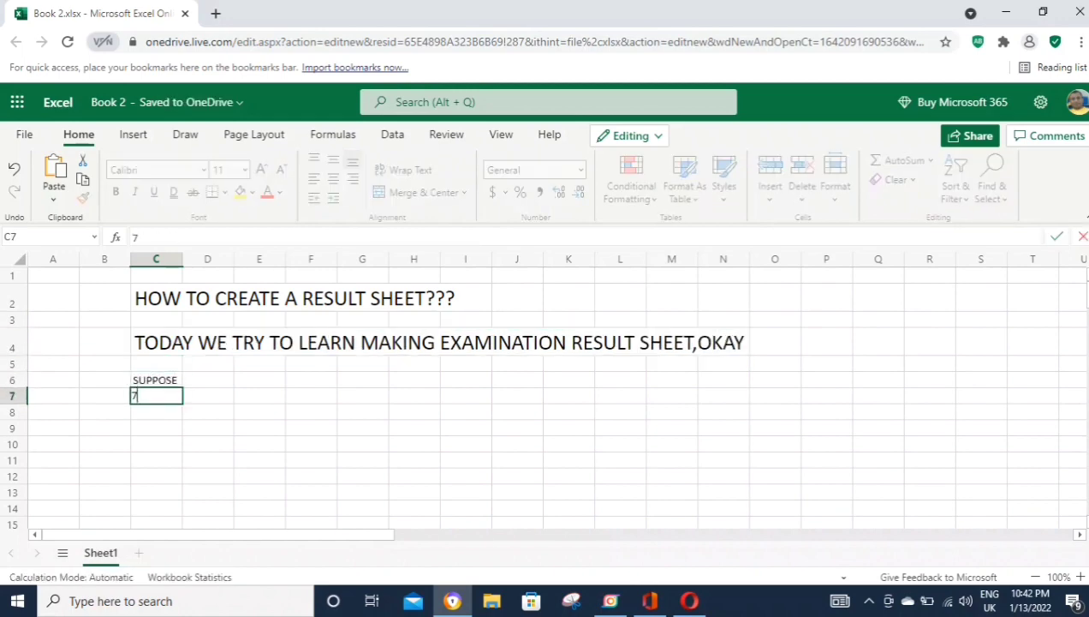
{"action": "type", "text": "50 MARKS =STAR"}
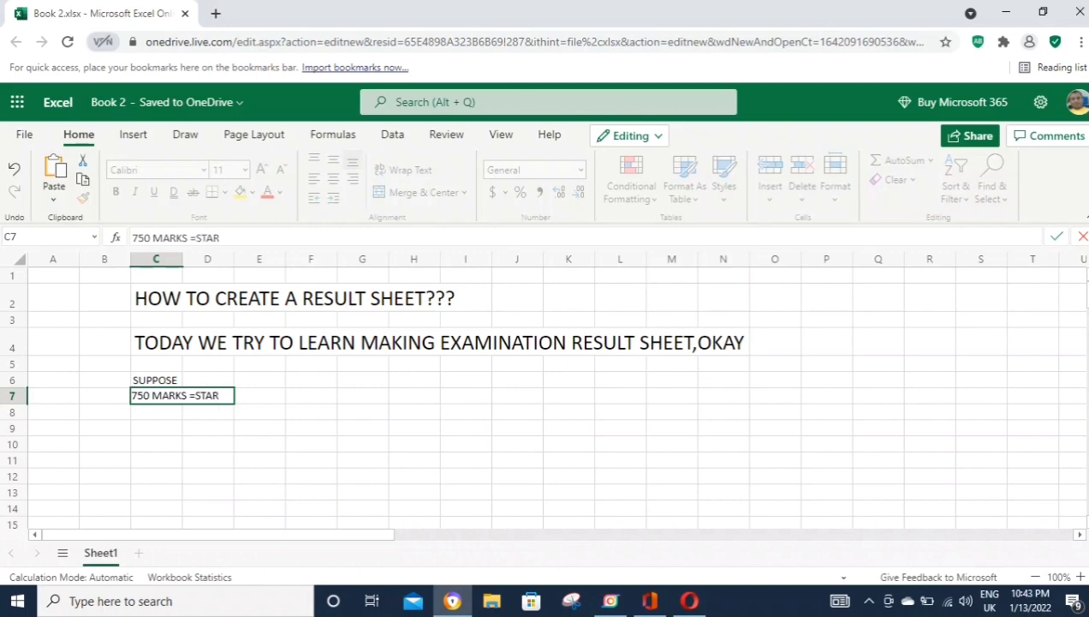
{"action": "key", "text": "Return"}
{"action": "type", "text": "600 MARKS=1"}
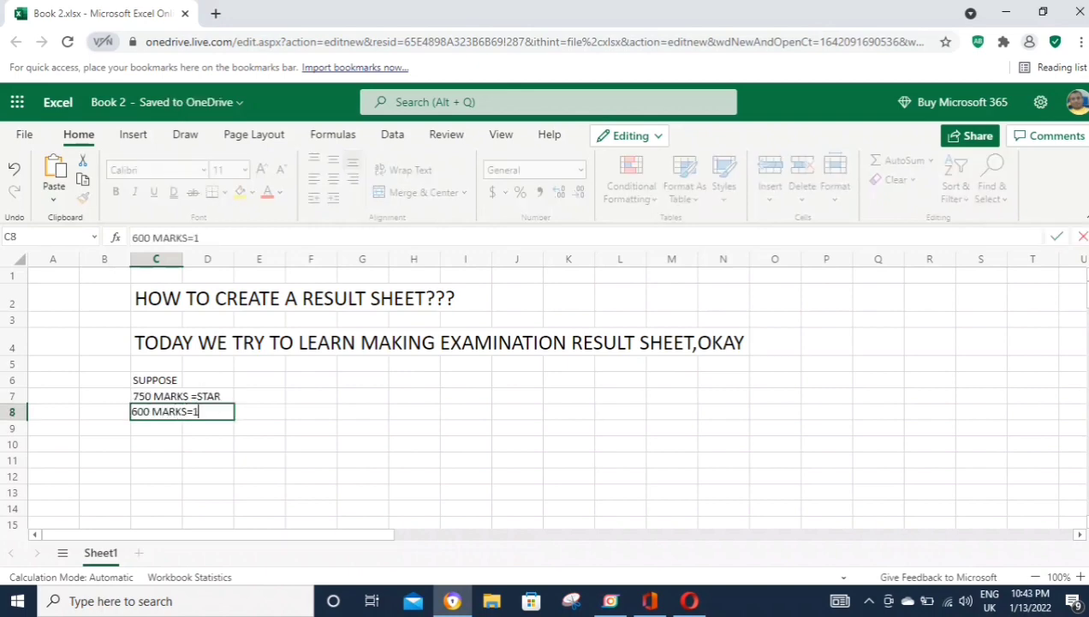
{"action": "type", "text": "ST DIVISION"}
{"action": "key", "text": "Return"}
Step: Add the 450 MARKS=2ND DIVISION, 330 MARKS=3RD DIVISION and LESS THEN 330=FAILED rules
{"action": "type", "text": "450 MARKS="}
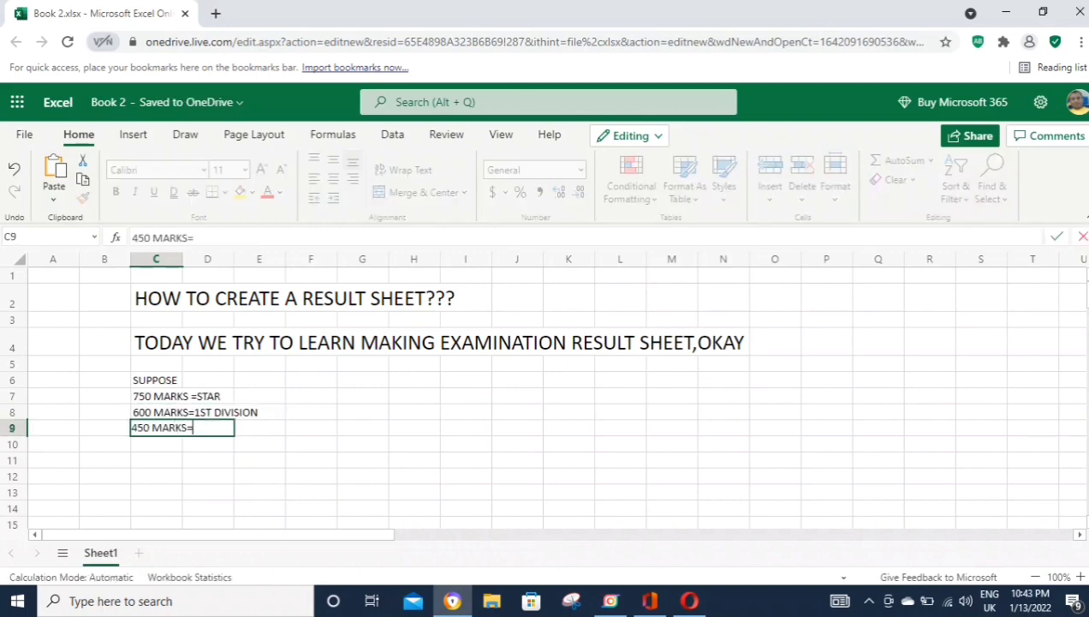
{"action": "type", "text": "2ND DIVISION"}
{"action": "key", "text": "Return"}
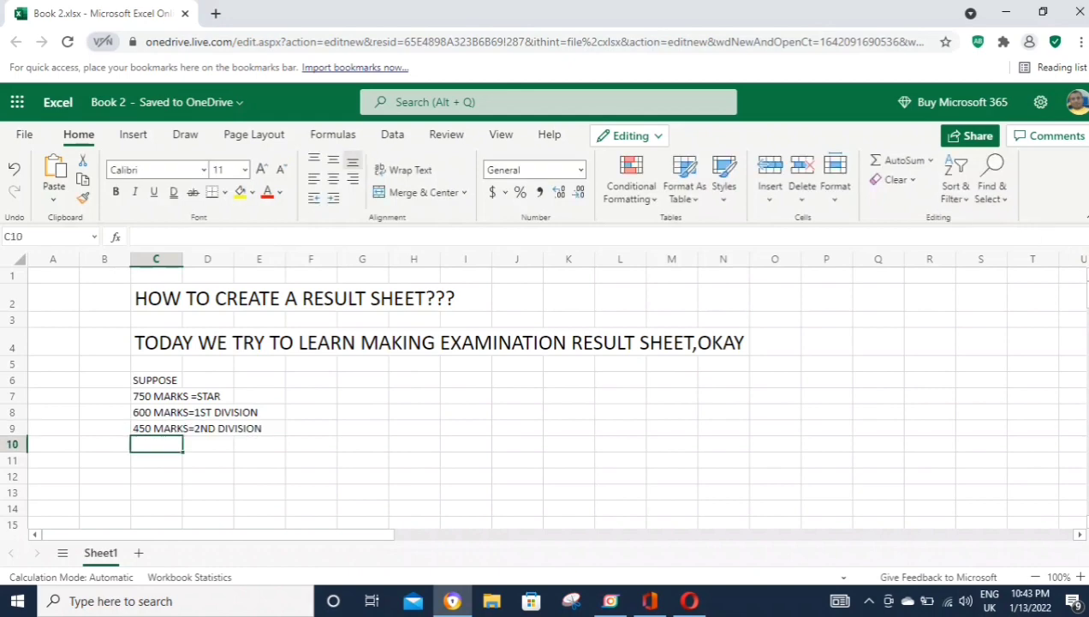
{"action": "type", "text": "330 MARKS=3RD DIVIS"}
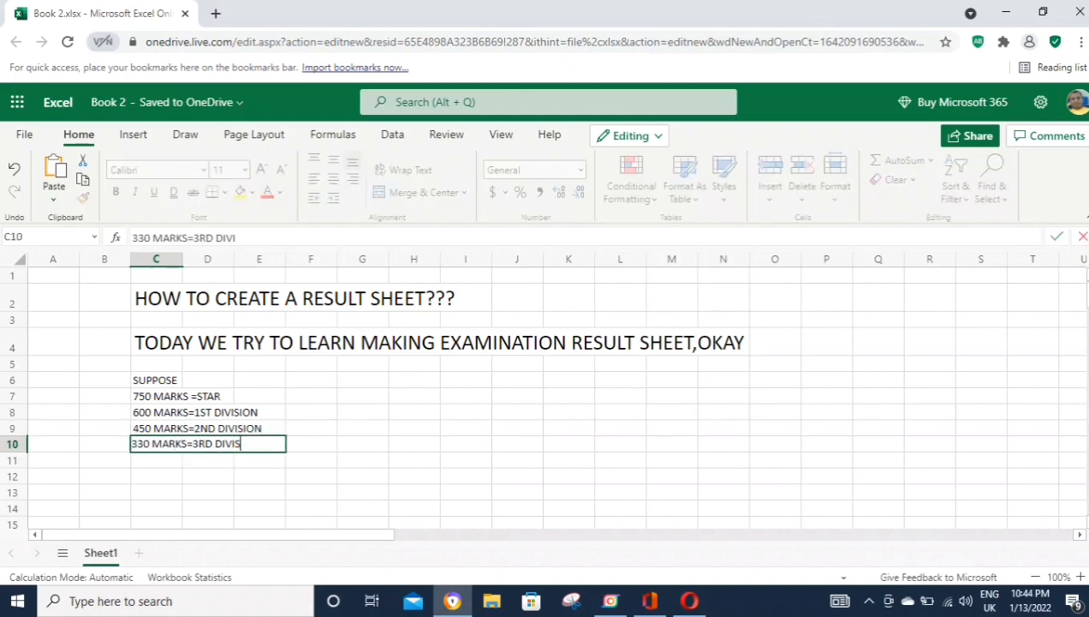
{"action": "type", "text": "ION"}
{"action": "key", "text": "Return"}
{"action": "type", "text": "AND LESS THEN"}
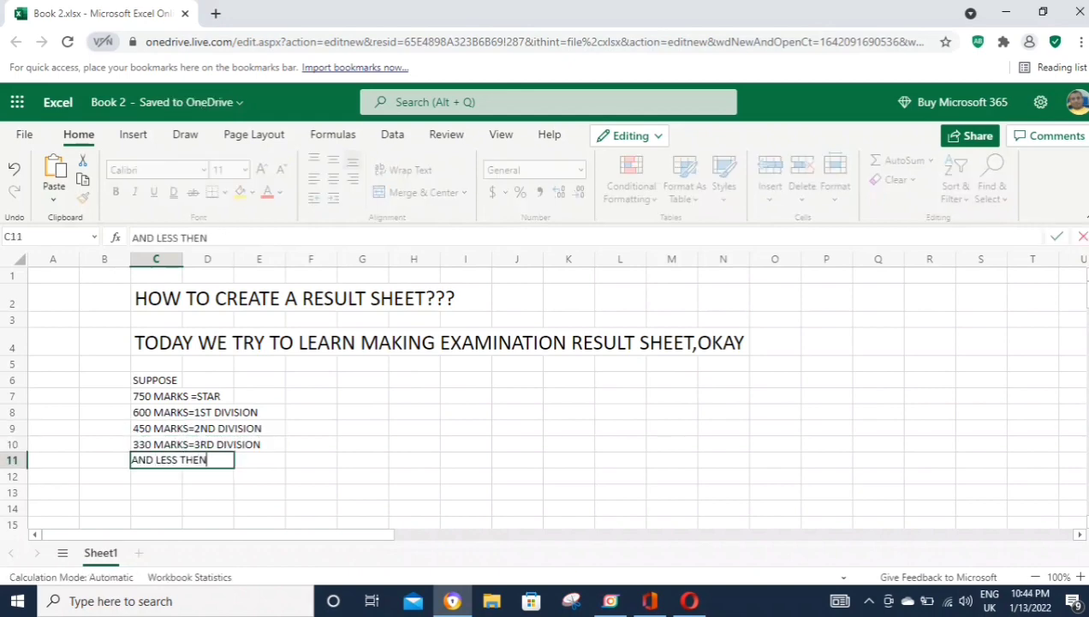
{"action": "type", "text": " 330=FAILED"}
{"action": "key", "text": "Return"}
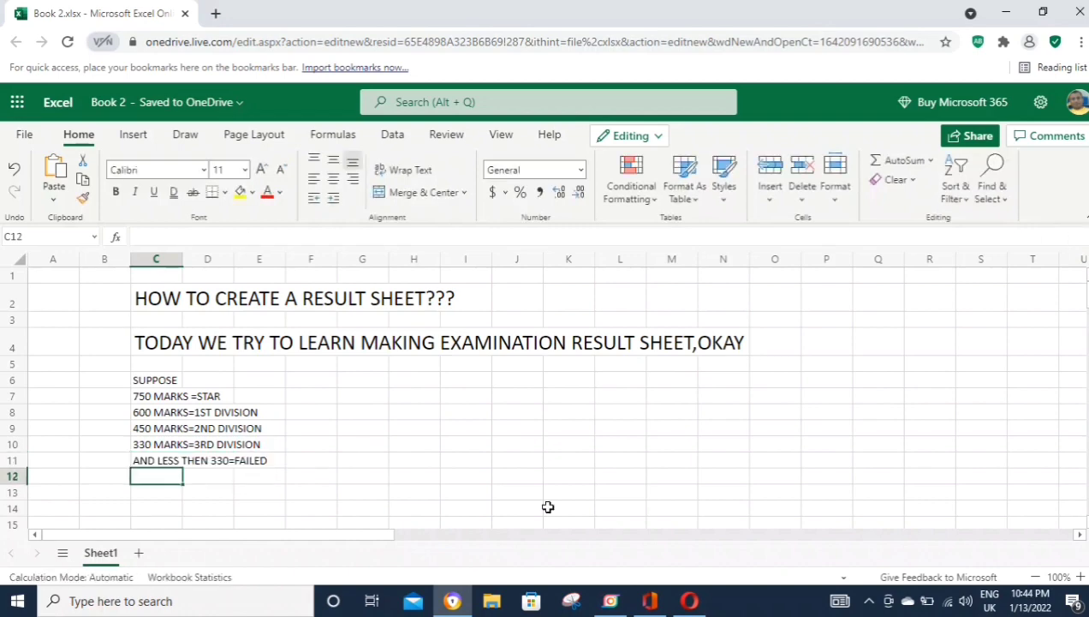
{"action": "scroll", "coordinate": [548, 507], "scroll_direction": "down", "scroll_amount": 3}
{"action": "key", "text": "Down"}
Step: Type the note 'NOW WE MAKE /TYPE SOME OF STUDENTS EXAMINATION INFORMATION' in C13
{"action": "type", "text": "NOW WE"}
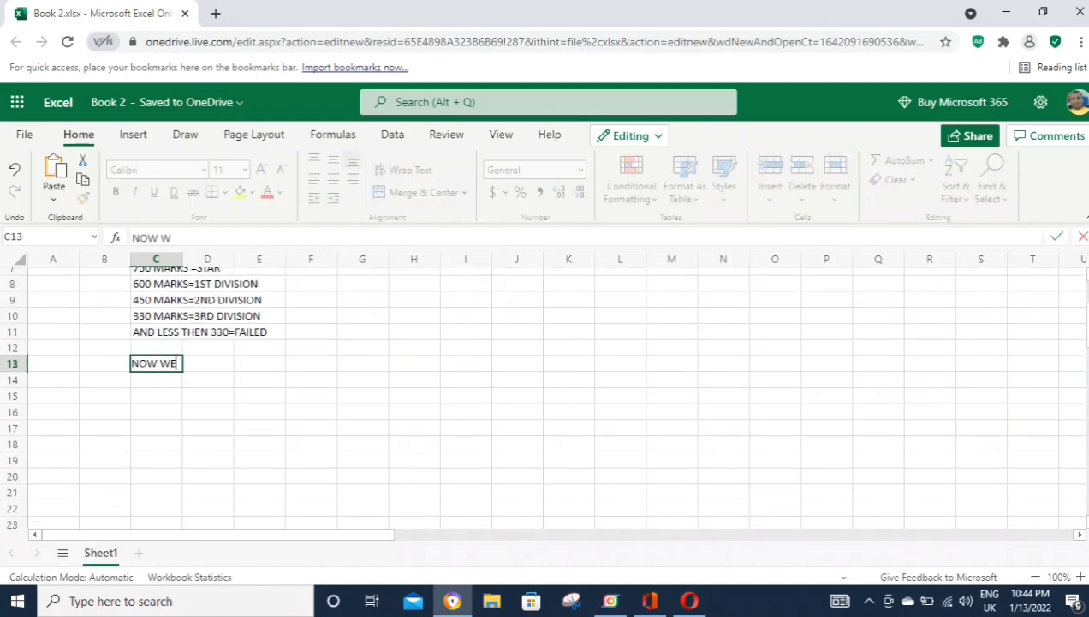
{"action": "type", "text": " MAKE"}
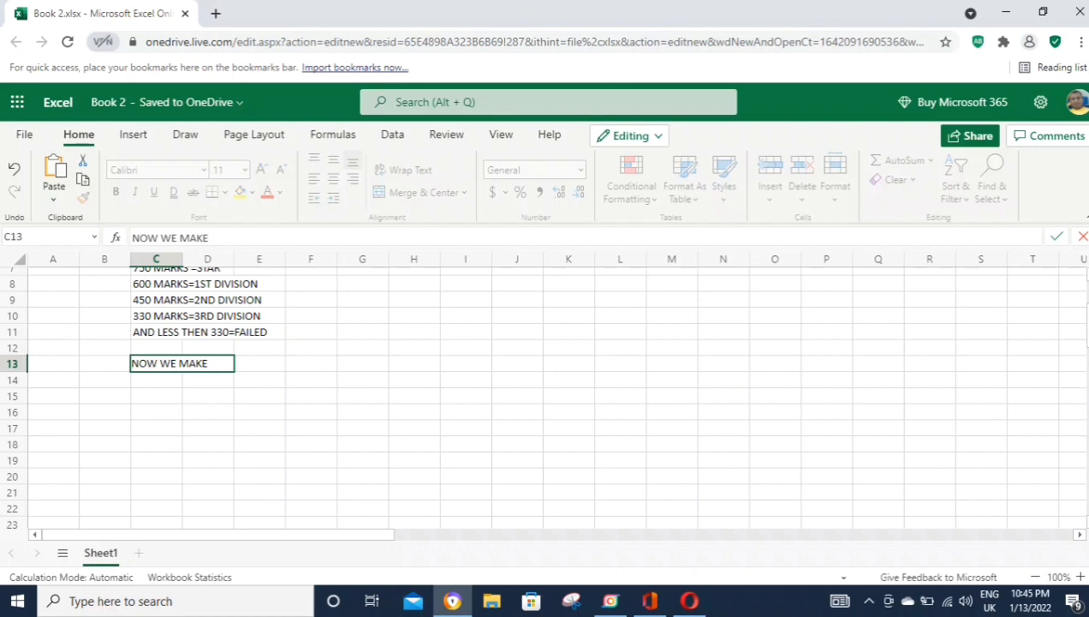
{"action": "type", "text": " /TYPE SOME OF STUDENTS EX"}
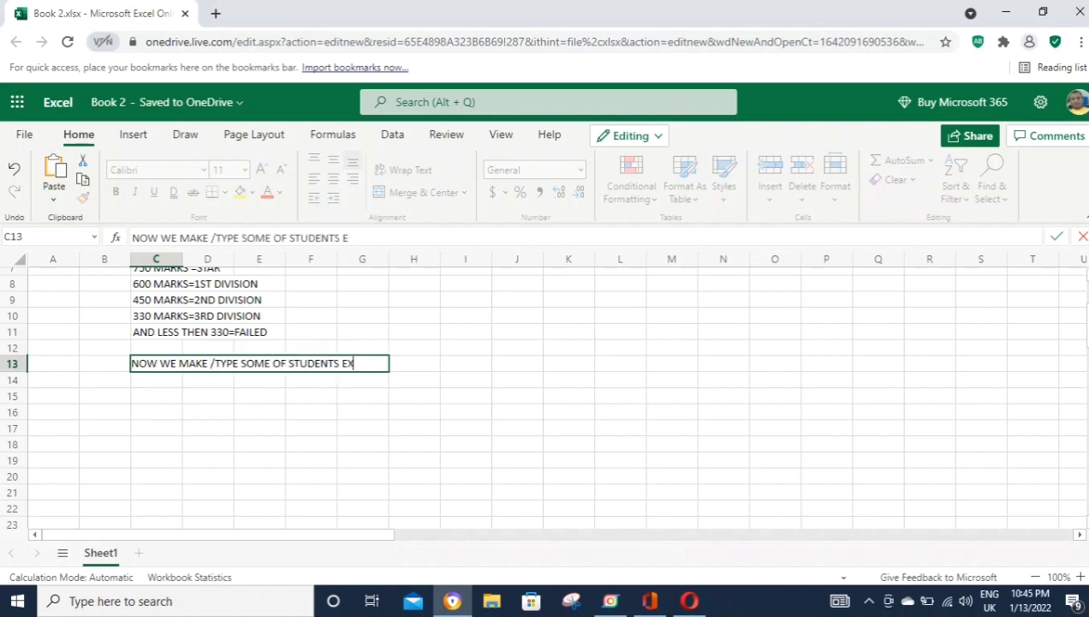
{"action": "type", "text": "AMINATION INFORMATION"}
{"action": "key", "text": "Return"}
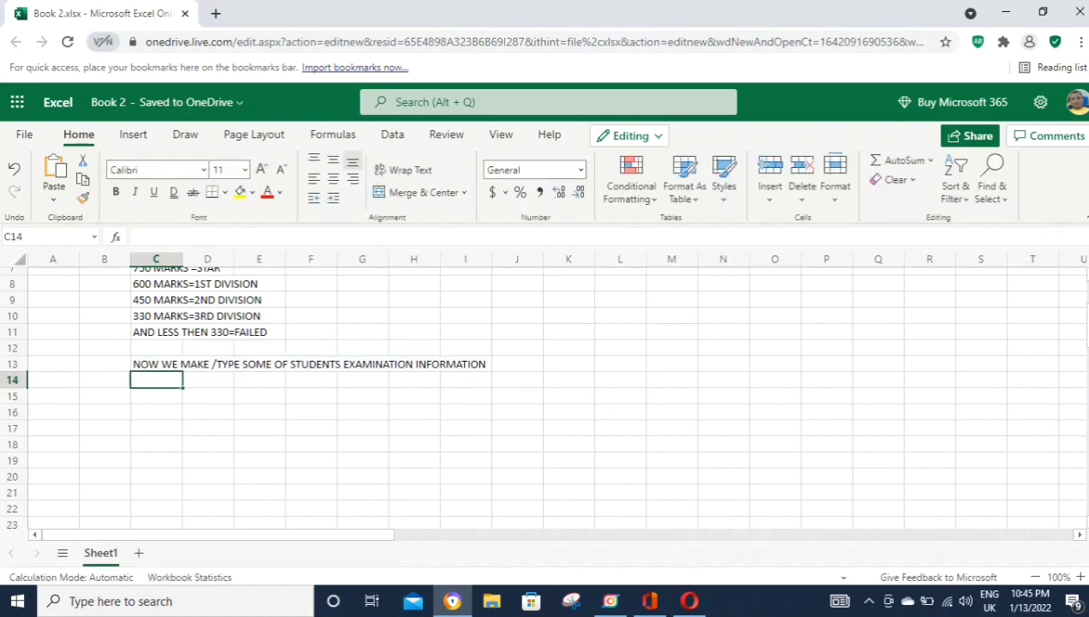
{"action": "key", "text": "Return"}
Step: Enter headers ROLL NUMBER, NAME, TOTAL MARKS and RESULT across C15:F15
{"action": "type", "text": "NAME"}
{"action": "key", "text": "Tab"}
{"action": "key", "text": "Left"}
{"action": "type", "text": "ROL"}
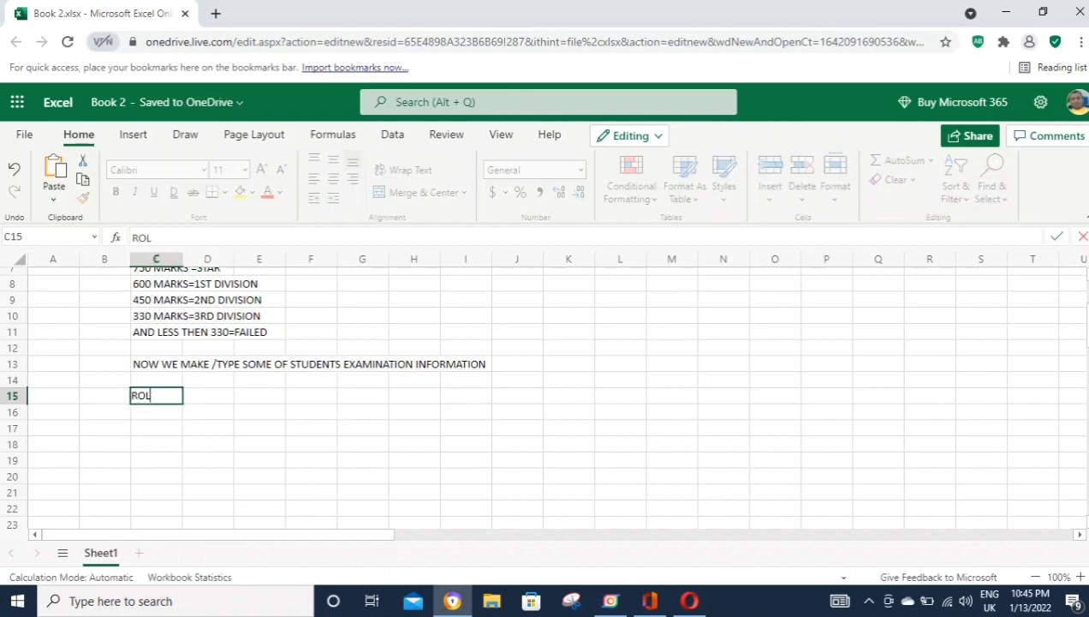
{"action": "type", "text": "L NUMBER"}
{"action": "key", "text": "Tab"}
{"action": "type", "text": "NAME"}
{"action": "key", "text": "Tab"}
{"action": "type", "text": "TOTAL"}
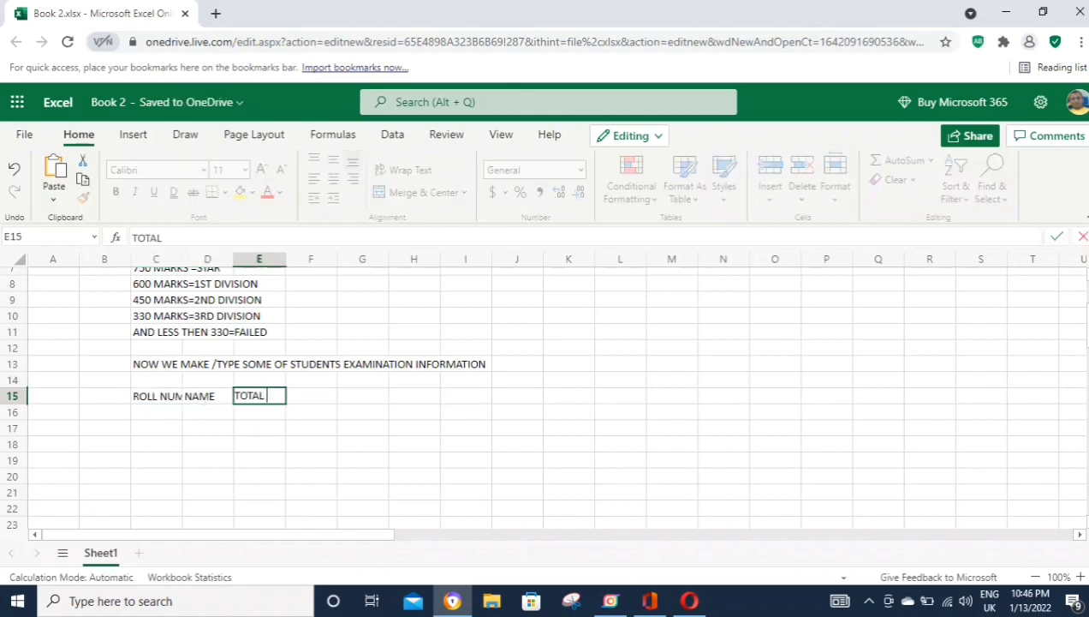
{"action": "type", "text": " MARKS"}
{"action": "key", "text": "Tab"}
{"action": "type", "text": "RESULT"}
{"action": "key", "text": "ctrl+Left"}
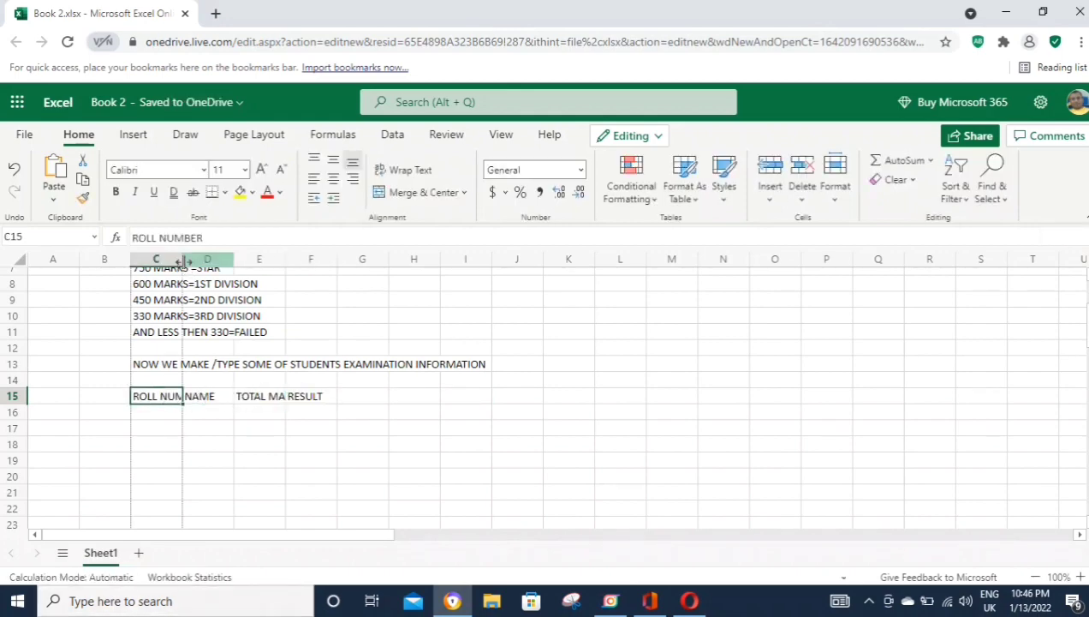
Step: Widen columns C to F so the headers fit
{"action": "left_click_drag", "start_coordinate": [182, 259], "coordinate": [499, 260]}
{"action": "left_click", "coordinate": [300, 258]}
{"action": "left_click", "coordinate": [550, 374]}
{"action": "scroll", "coordinate": [550, 375], "scroll_direction": "down", "scroll_amount": 2}
{"action": "left_click", "coordinate": [185, 317]}
{"action": "left_click", "coordinate": [189, 332]}
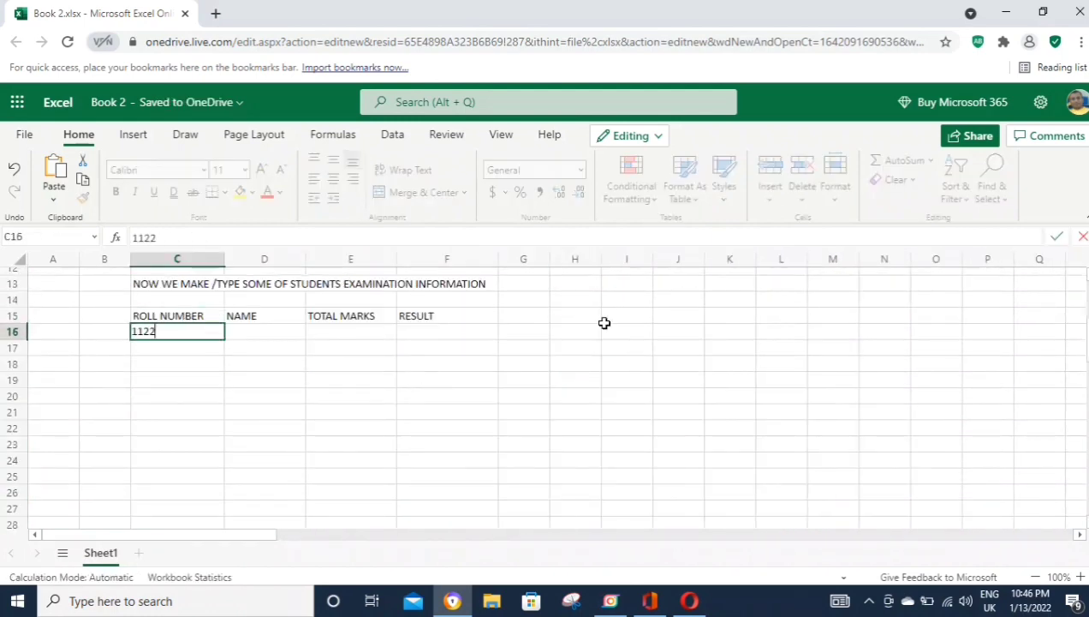
{"action": "key", "text": "Tab"}
{"action": "key", "text": "Tab"}
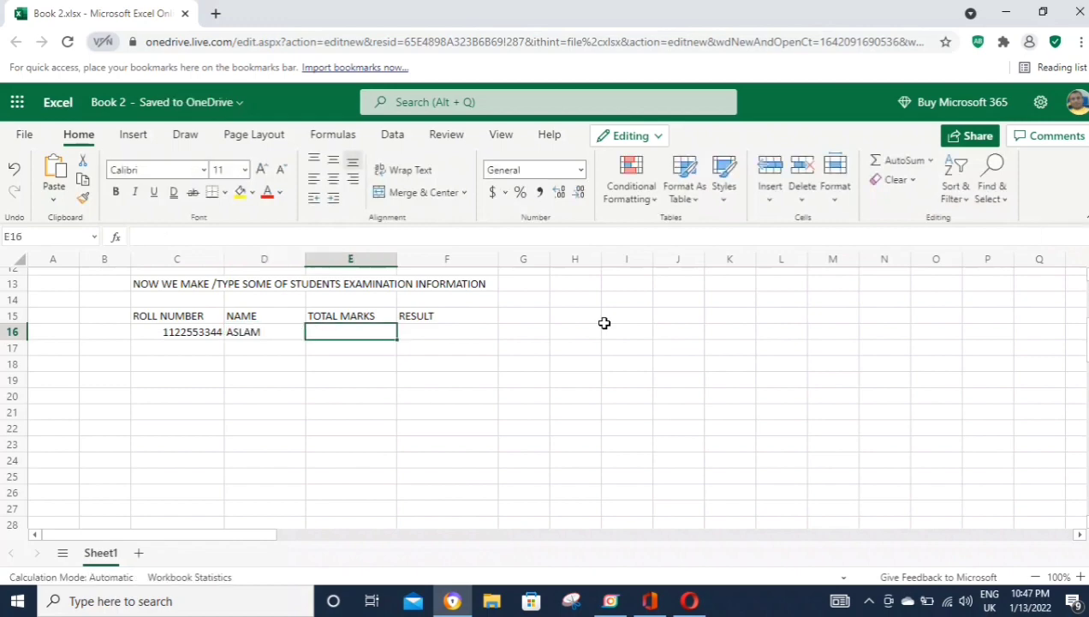
{"action": "key", "text": "Return"}
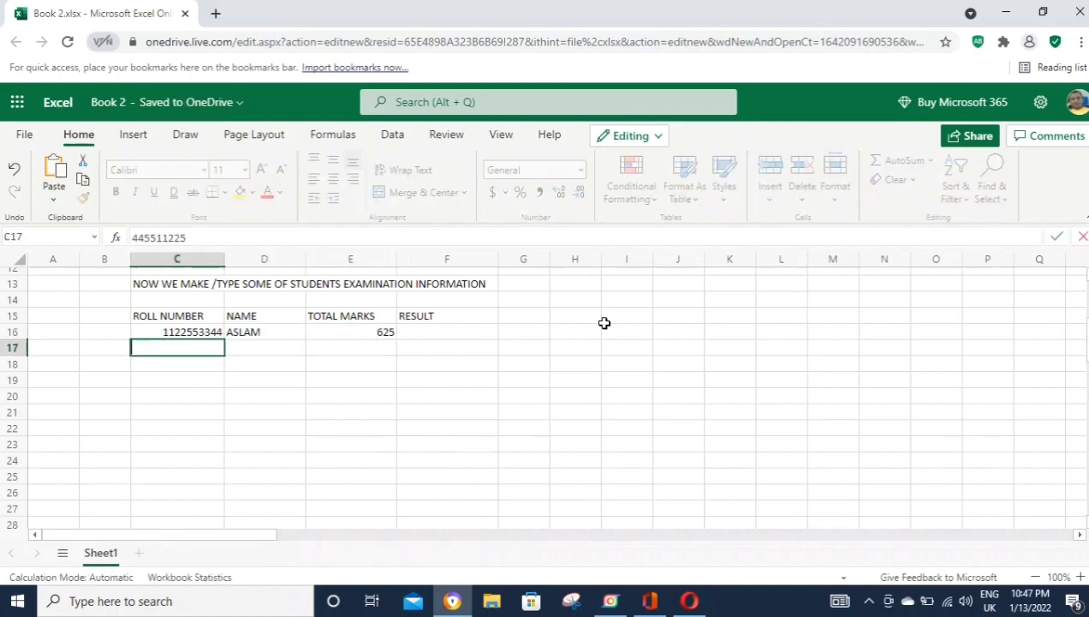
{"action": "key", "text": "Up"}
{"action": "key", "text": "Down"}
{"action": "key", "text": "ctrl+v"}
{"action": "left_click", "coordinate": [214, 237]}
{"action": "key", "text": "BackSpace"}
{"action": "type", "text": "5"}
{"action": "key", "text": "Return"}
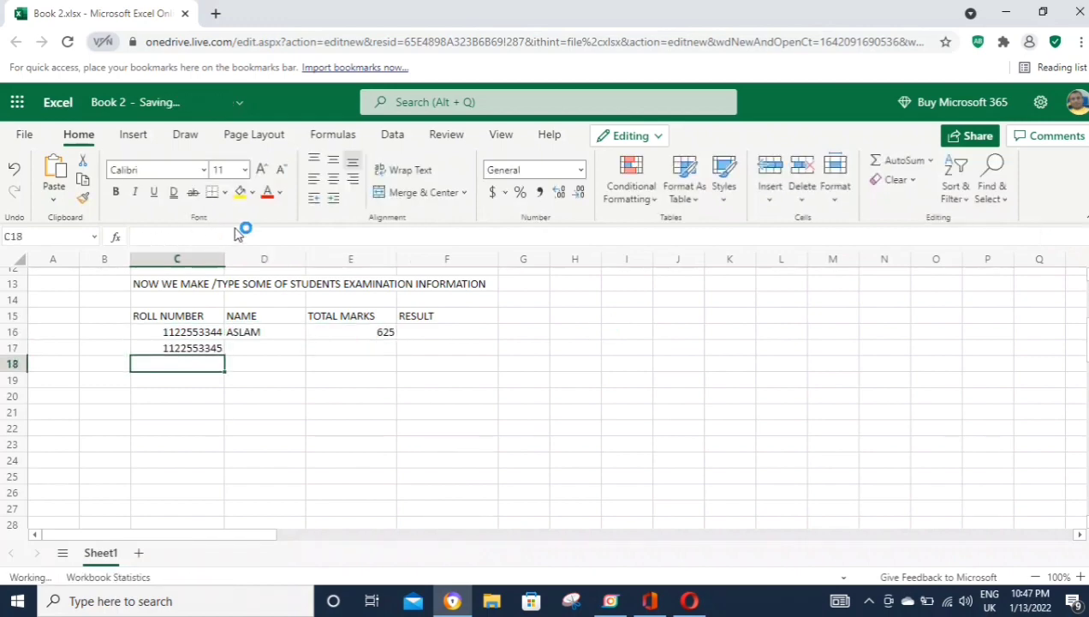
{"action": "key", "text": "Return"}
Step: Enter SHAHIN with 674 marks and AKBAR with 565 marks
{"action": "left_click", "coordinate": [272, 347]}
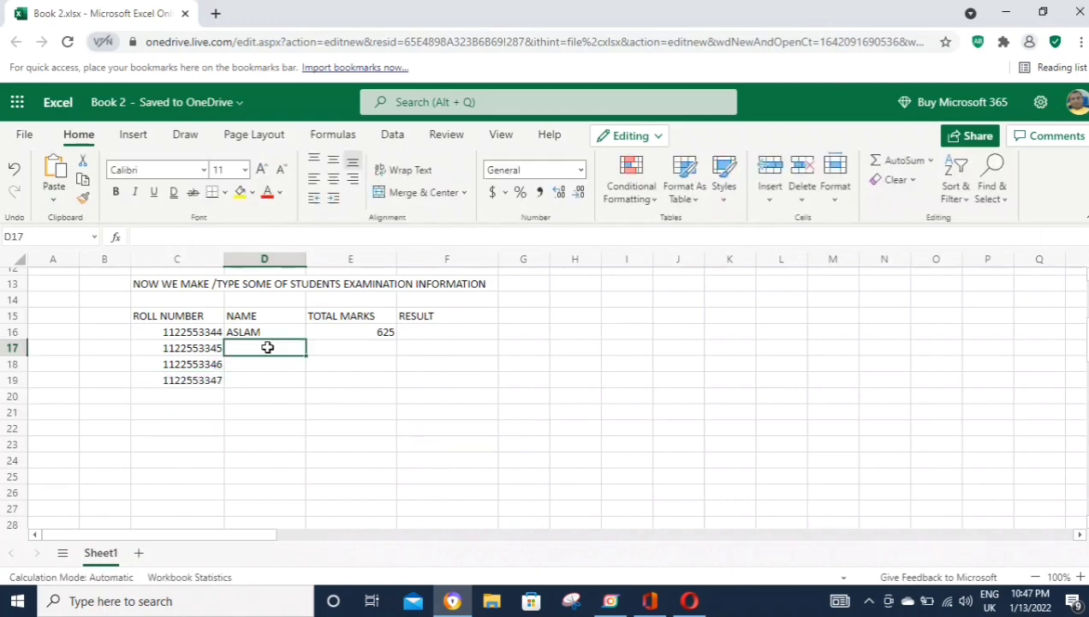
{"action": "type", "text": "SHAHIN"}
{"action": "key", "text": "Tab"}
{"action": "type", "text": "674"}
{"action": "key", "text": "Return"}
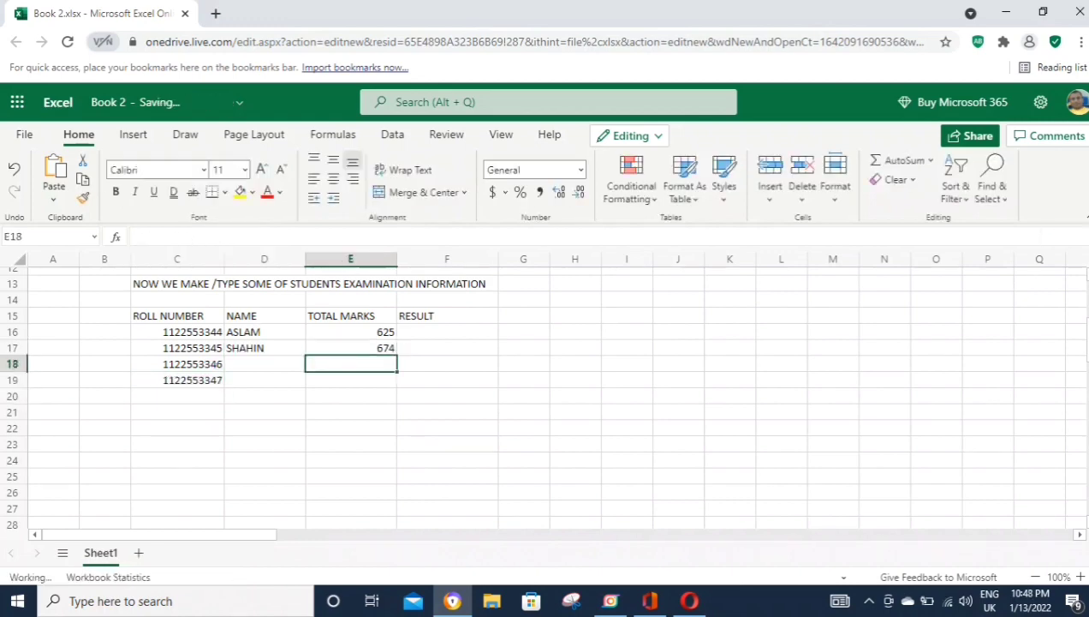
{"action": "left_click", "coordinate": [266, 363]}
{"action": "type", "text": "AKBAR"}
{"action": "key", "text": "Tab"}
{"action": "type", "text": "565"}
{"action": "key", "text": "Return"}
Step: Enter SOHEL with 468 marks
{"action": "type", "text": "SOHEL"}
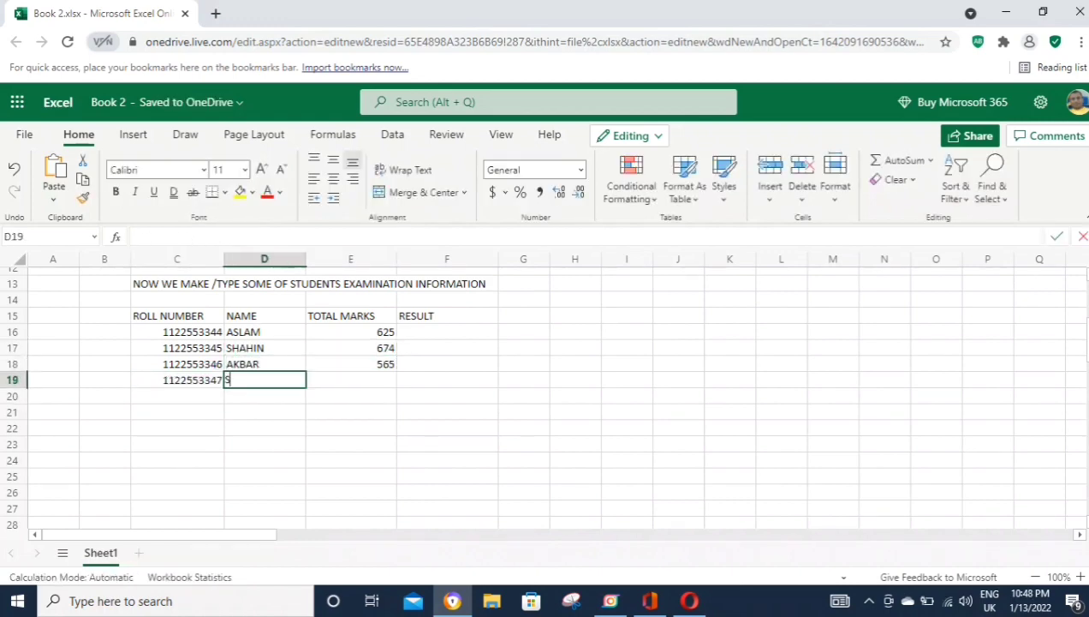
{"action": "key", "text": "Tab"}
{"action": "type", "text": "468"}
{"action": "key", "text": "Return"}
{"action": "key", "text": "Left"}
{"action": "key", "text": "Left"}
{"action": "key", "text": "ctrl+v"}
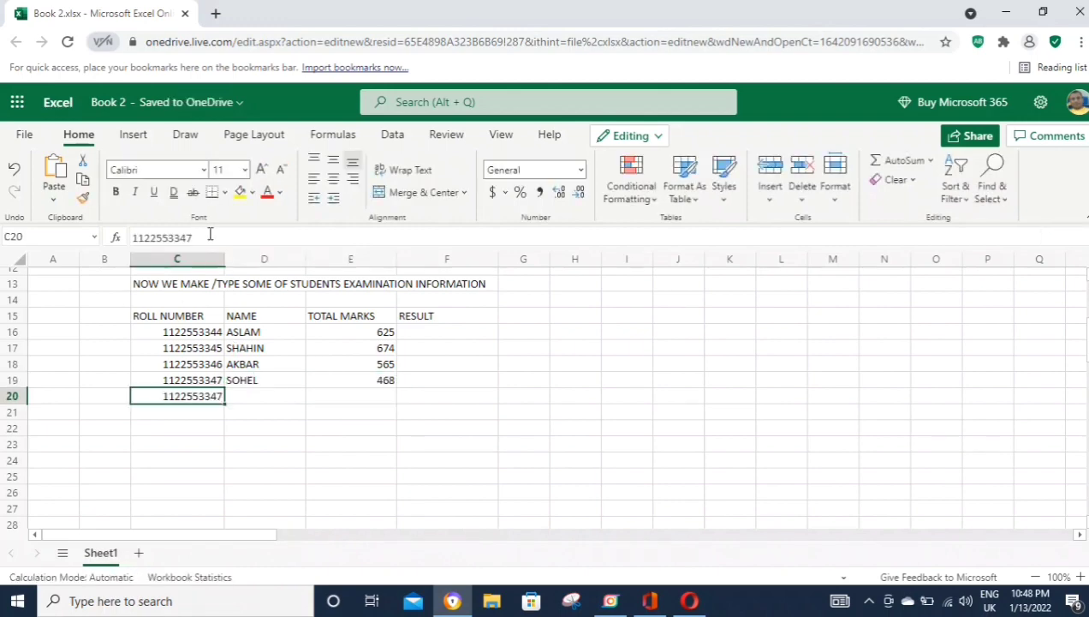
{"action": "left_click", "coordinate": [206, 236]}
{"action": "key", "text": "BackSpace"}
{"action": "type", "text": "8"}
{"action": "key", "text": "Return"}
{"action": "key", "text": "ctrl+v"}
{"action": "left_click", "coordinate": [213, 236]}
{"action": "key", "text": "BackSpace"}
{"action": "type", "text": "9"}
{"action": "key", "text": "Return"}
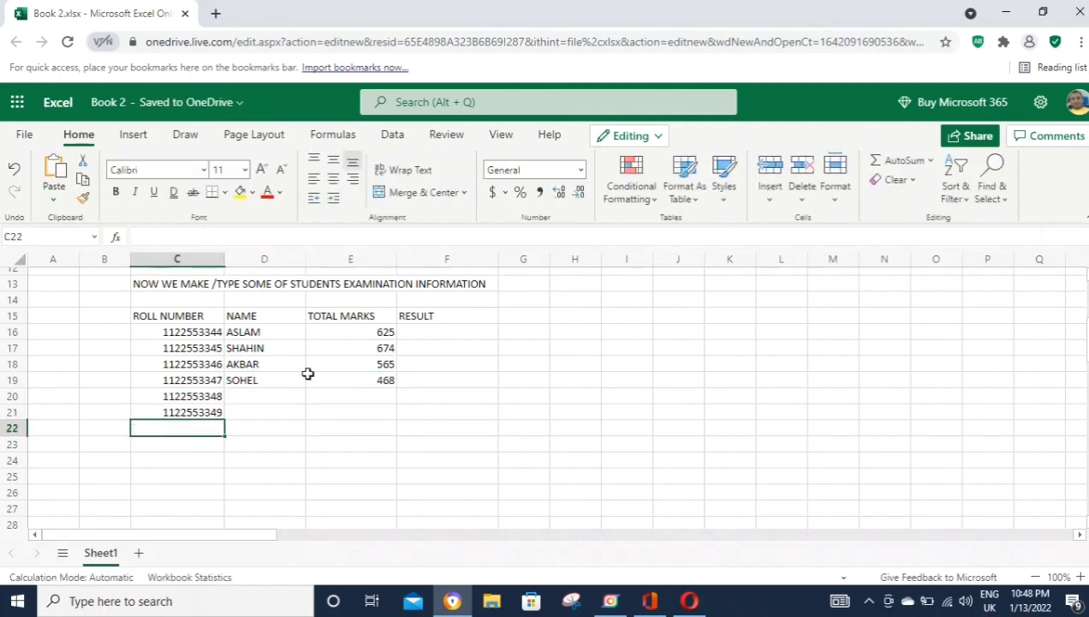
Step: Enter AKRAM with 755 marks and RAHUL with 340 marks
{"action": "left_click", "coordinate": [265, 396]}
{"action": "type", "text": "AKRAM"}
{"action": "key", "text": "Return"}
{"action": "type", "text": "RAHUL"}
{"action": "left_click", "coordinate": [350, 396]}
{"action": "type", "text": "750"}
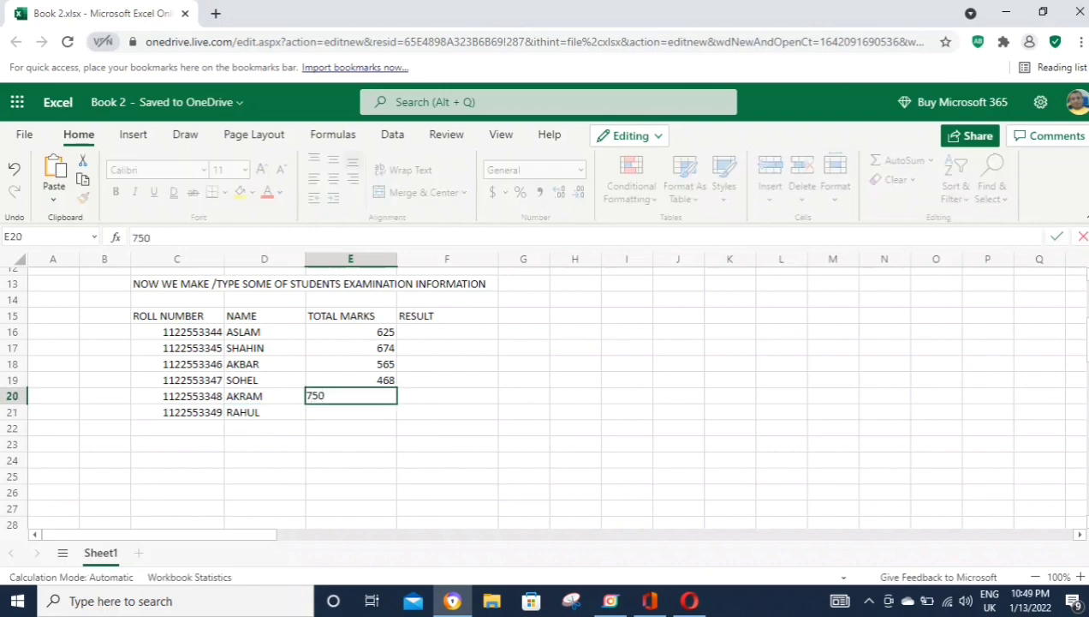
{"action": "key", "text": "BackSpace"}
{"action": "type", "text": "55"}
{"action": "key", "text": "Return"}
{"action": "type", "text": "340"}
{"action": "key", "text": "Return"}
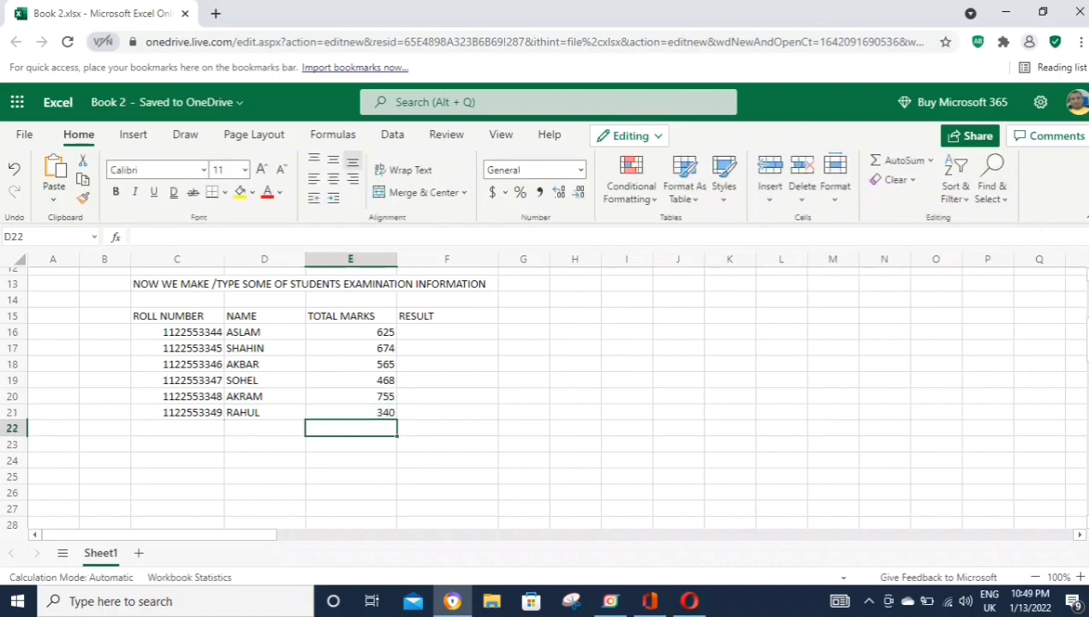
{"action": "key", "text": "Left"}
{"action": "key", "text": "Left"}
{"action": "key", "text": "ctrl+v"}
{"action": "key", "text": "Return"}
{"action": "key", "text": "ctrl+v"}
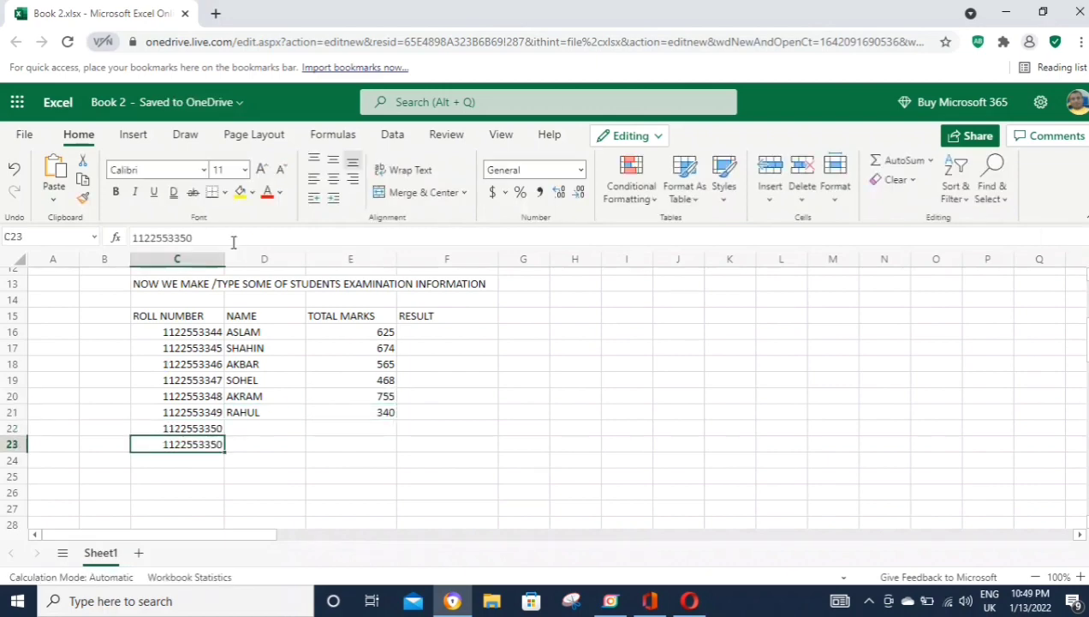
{"action": "left_click", "coordinate": [210, 234]}
{"action": "key", "text": "BackSpace"}
{"action": "type", "text": "1"}
{"action": "key", "text": "Return"}
Step: Fill-drag the roll numbers down the list to C32
{"action": "left_click_drag", "start_coordinate": [192, 396], "coordinate": [267, 507]}
{"action": "scroll", "coordinate": [268, 507], "scroll_direction": "down", "scroll_amount": 3}
{"action": "left_click", "coordinate": [198, 304]}
{"action": "left_click_drag", "start_coordinate": [198, 304], "coordinate": [197, 347]}
{"action": "left_click_drag", "start_coordinate": [224, 356], "coordinate": [228, 425]}
{"action": "scroll", "coordinate": [260, 352], "scroll_direction": "up", "scroll_amount": 2}
{"action": "left_click", "coordinate": [261, 352]}
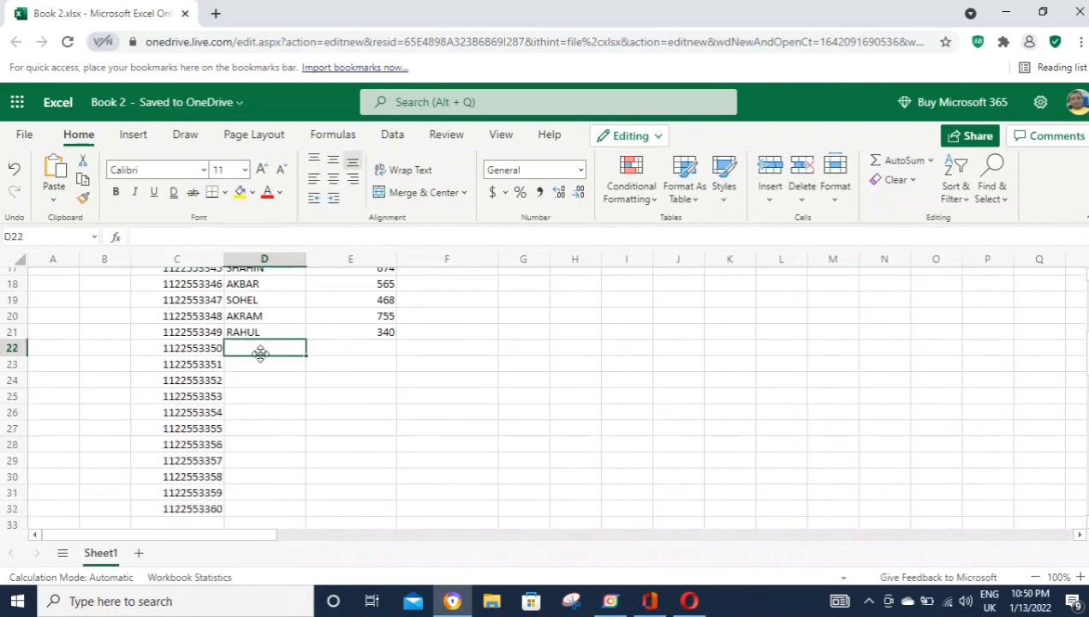
{"action": "left_click", "coordinate": [609, 600]}
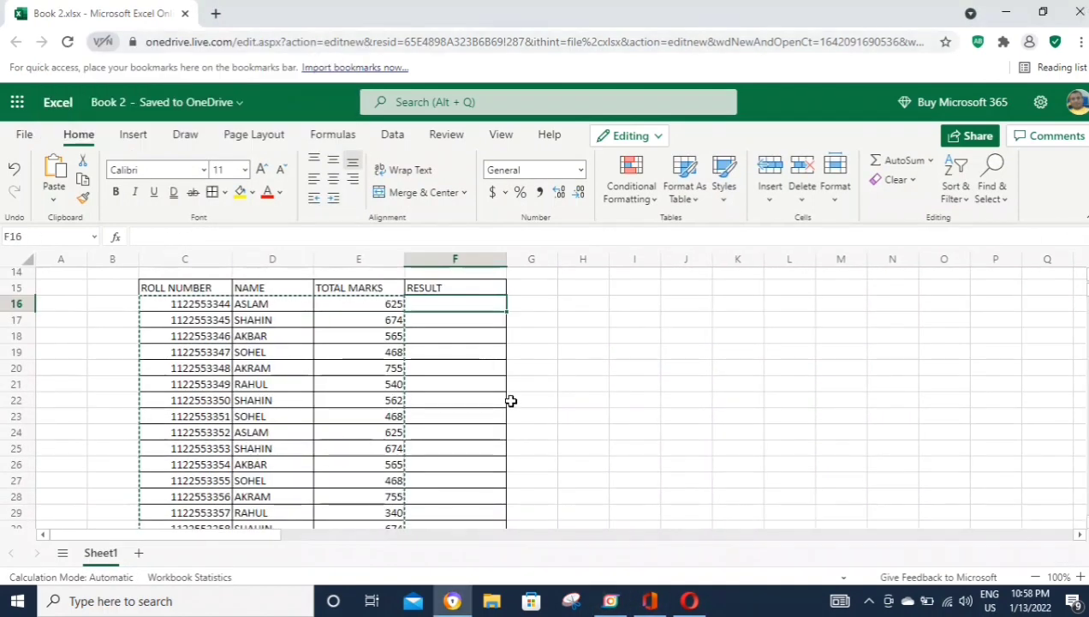
Step: Add a bold 'TOTAL STUDENTS 1840' note in H18 and 'NOW WE CREATE RESULT' in G20
{"action": "left_click", "coordinate": [583, 336]}
{"action": "type", "text": "TOTAL STUDENTS 1840"}
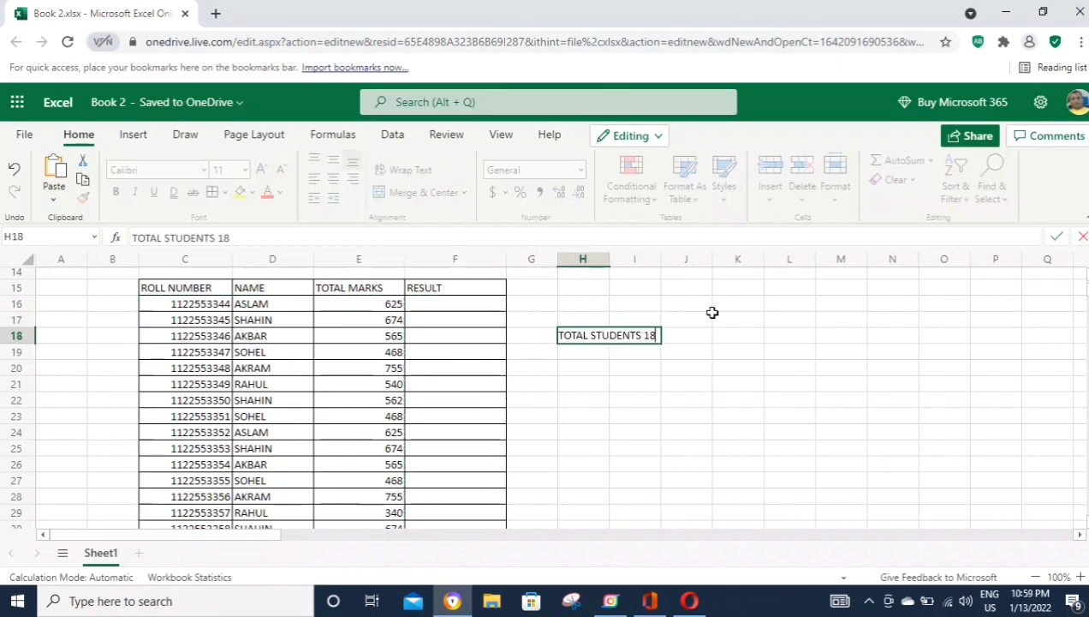
{"action": "key", "text": "Return"}
{"action": "key", "text": "Up"}
{"action": "key", "text": "ctrl+b"}
{"action": "key", "text": "Down"}
{"action": "key", "text": "Down"}
{"action": "key", "text": "Left"}
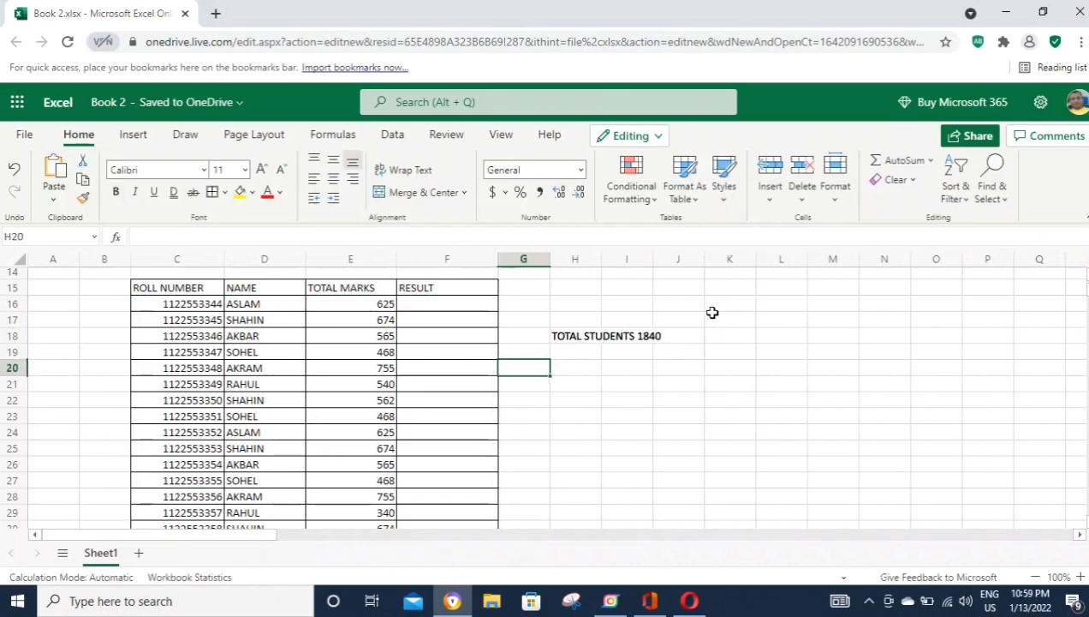
{"action": "type", "text": "NOW WE CREATE RESULT"}
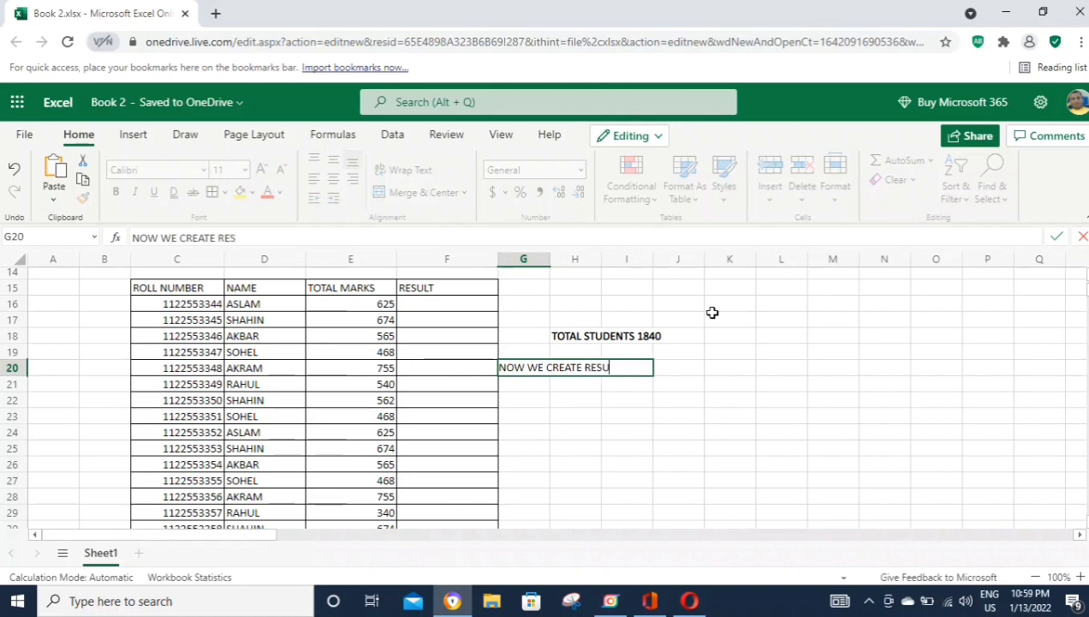
{"action": "key", "text": "Return"}
Step: Begin an IF formula in F16, discard it, and select the division thresholds
{"action": "left_click", "coordinate": [462, 306]}
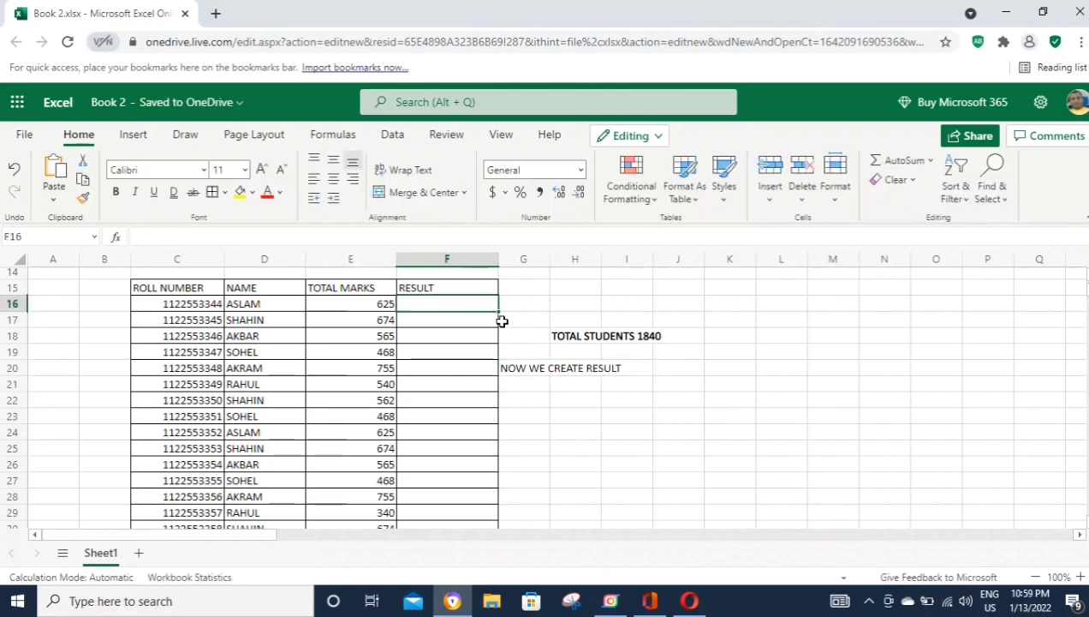
{"action": "type", "text": "=IF(C2"}
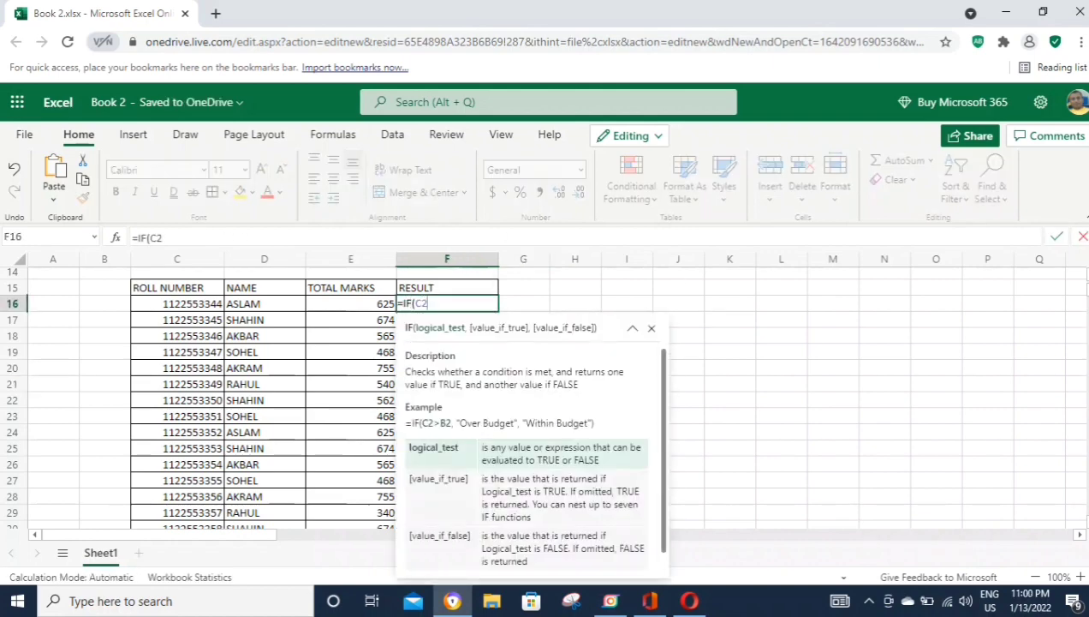
{"action": "key", "text": "Escape"}
{"action": "left_click", "coordinate": [626, 449]}
{"action": "scroll", "coordinate": [586, 451], "scroll_direction": "up", "scroll_amount": 5}
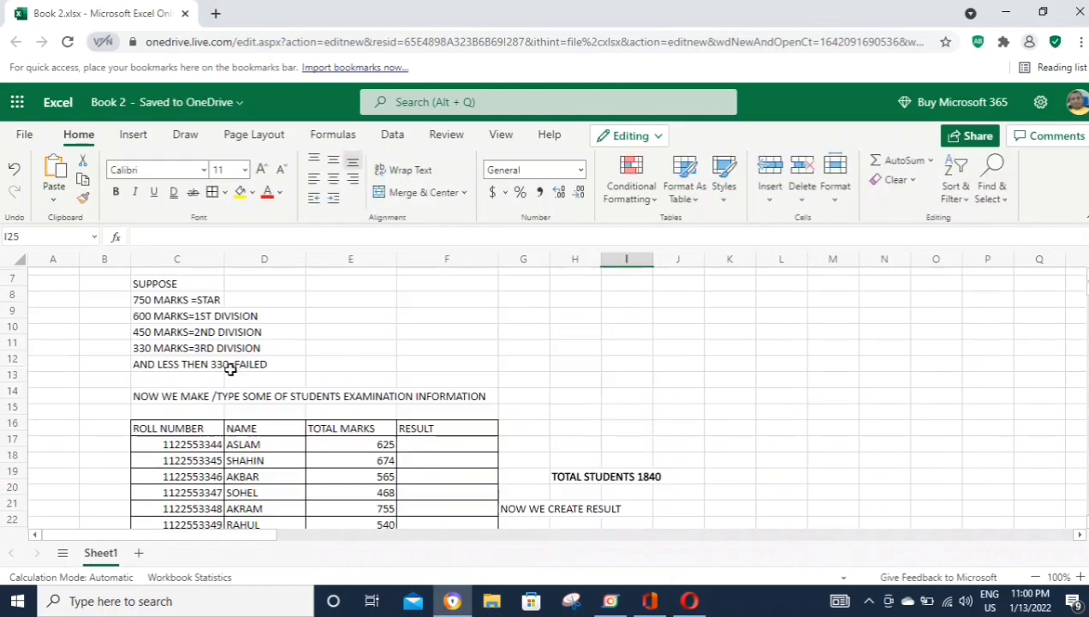
{"action": "left_click", "coordinate": [147, 399]}
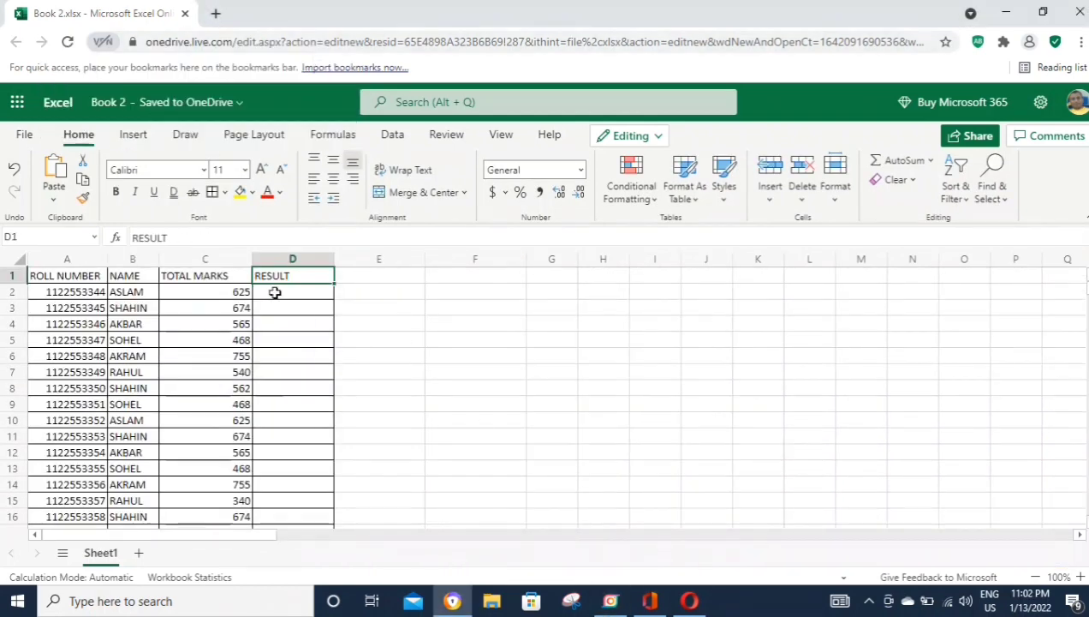
Step: In D2, enter =IF(C2>750,"STAR",IF(C2>=600 to start the nested grade formula
{"action": "left_click", "coordinate": [275, 292]}
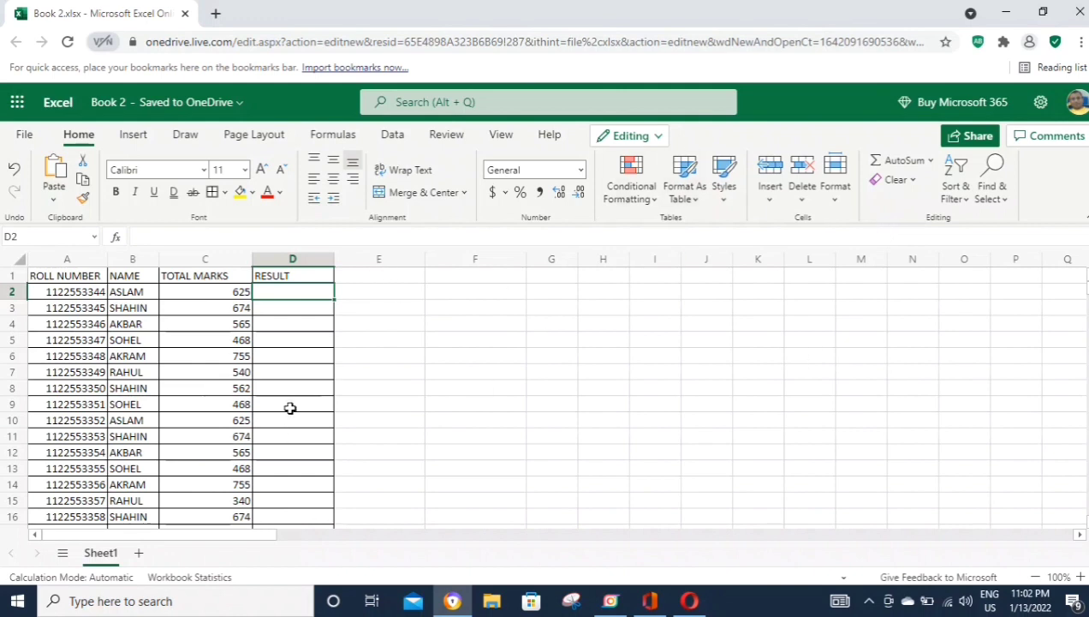
{"action": "type", "text": "="}
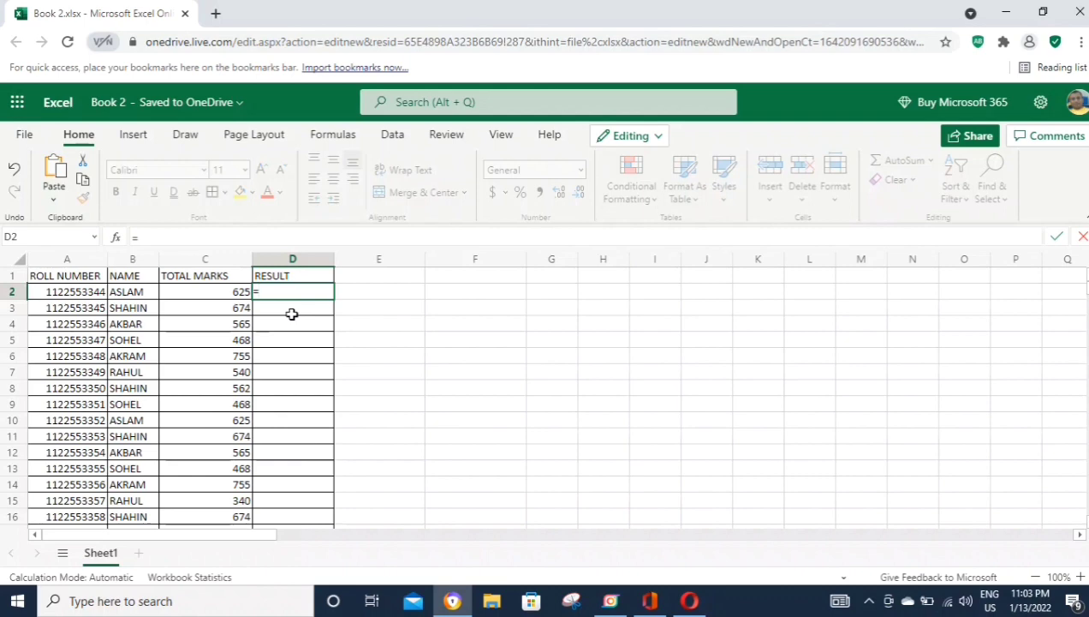
{"action": "type", "text": "IF"}
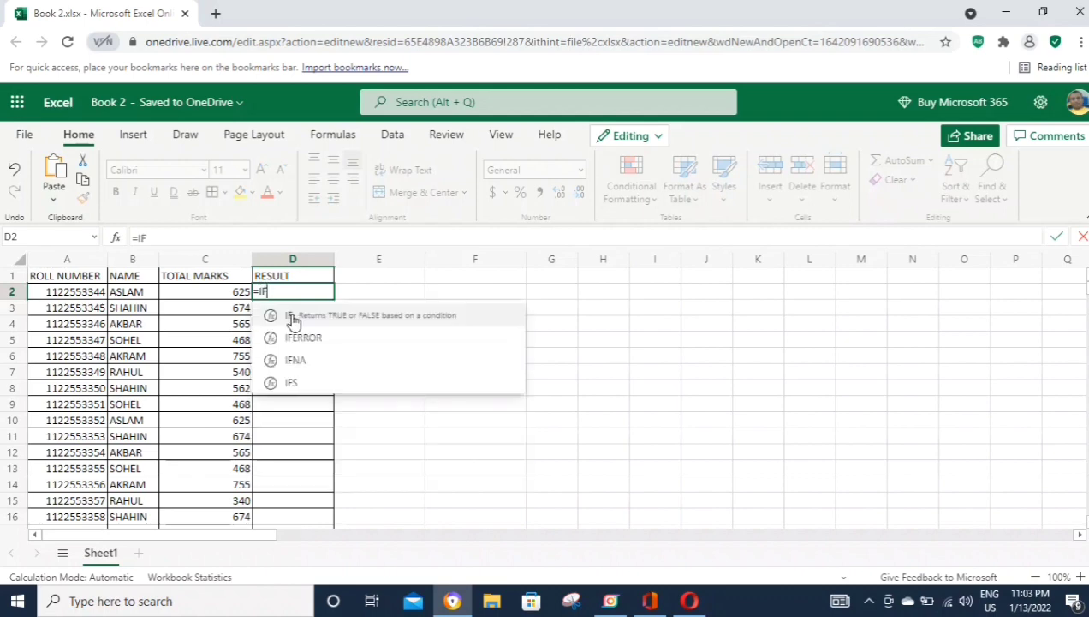
{"action": "left_click", "coordinate": [293, 319]}
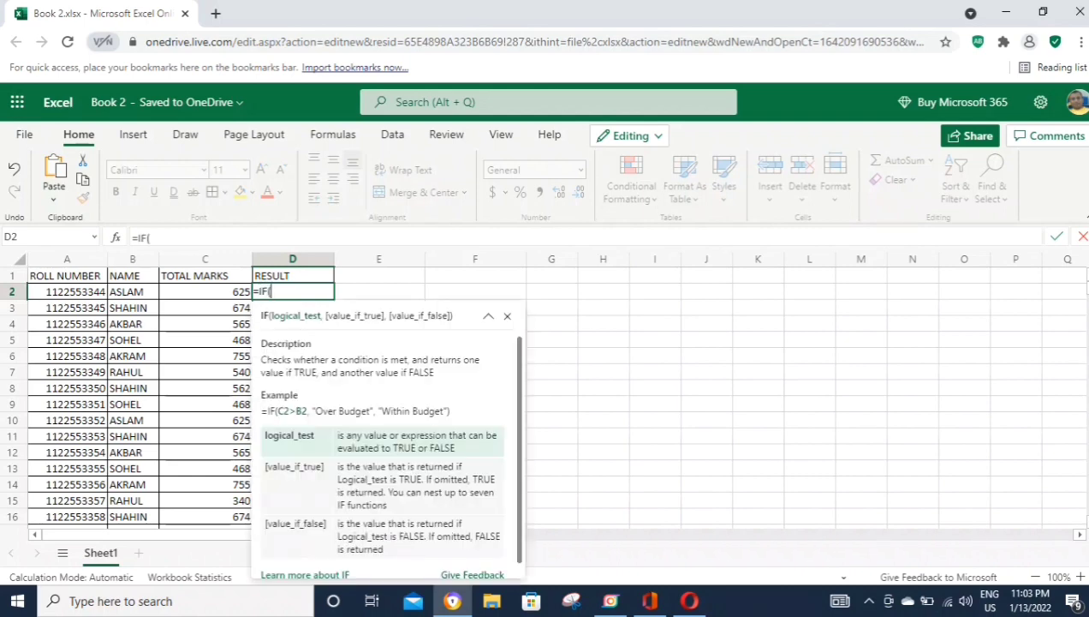
{"action": "type", "text": "C2"}
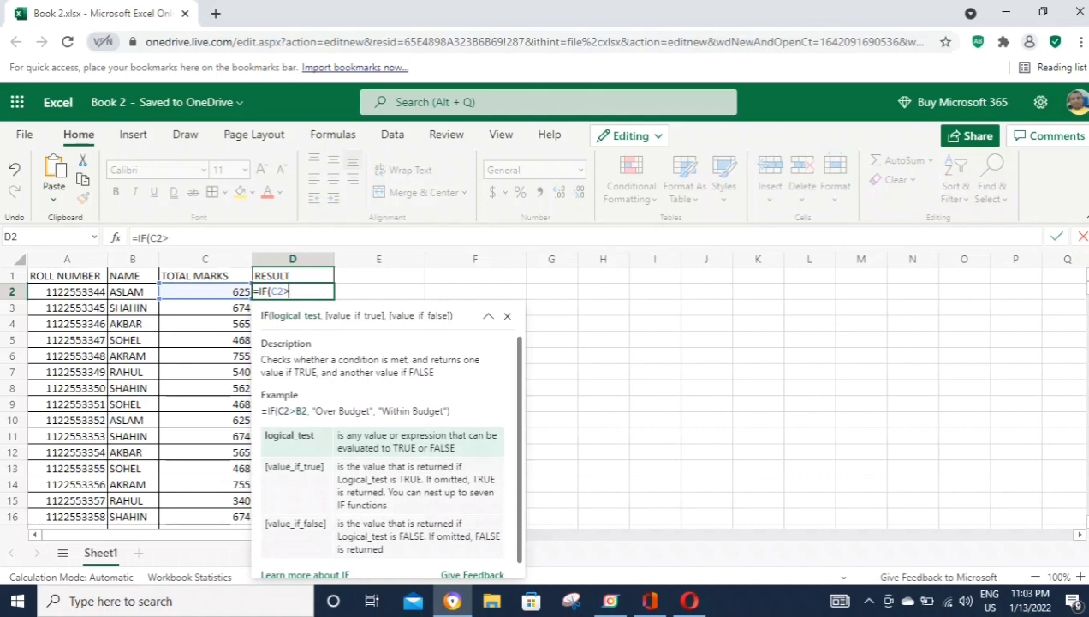
{"action": "type", "text": ">750,"}
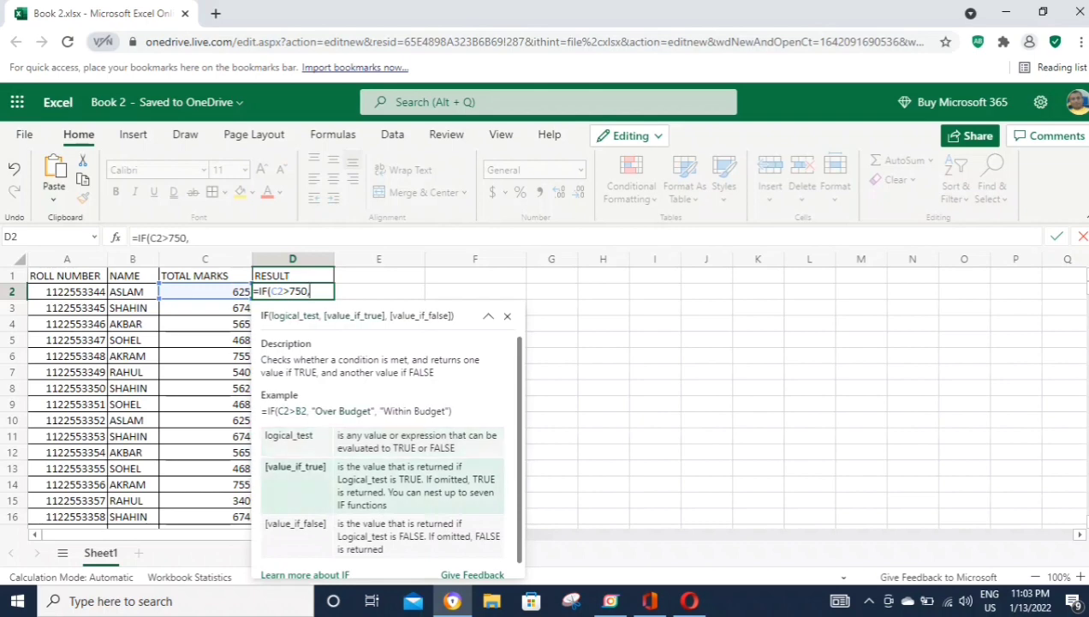
{"action": "type", "text": "\"STAR"}
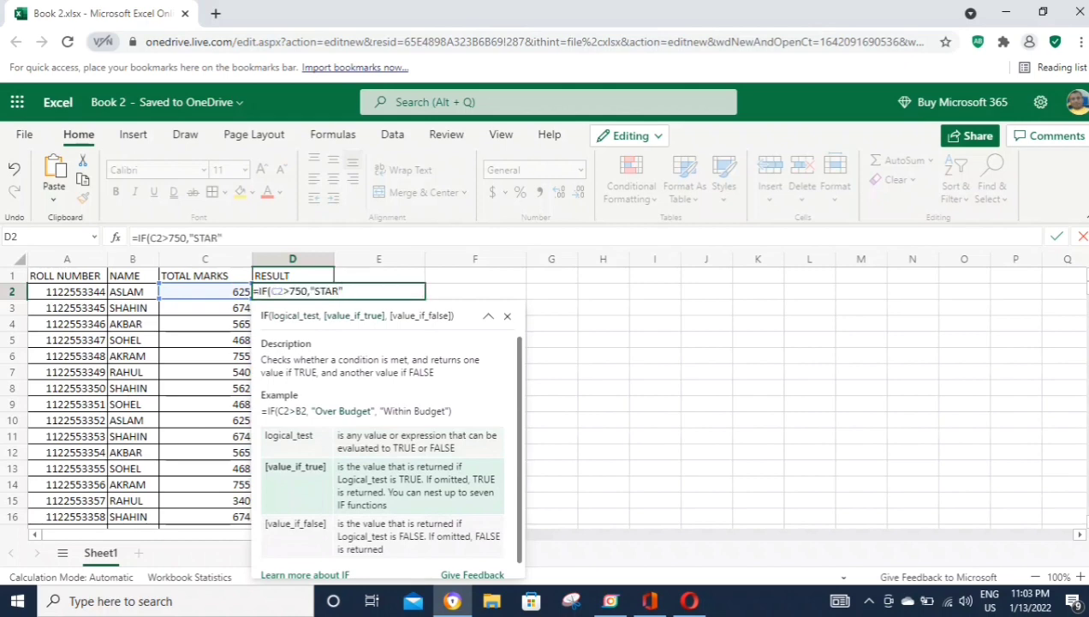
{"action": "type", "text": "\","}
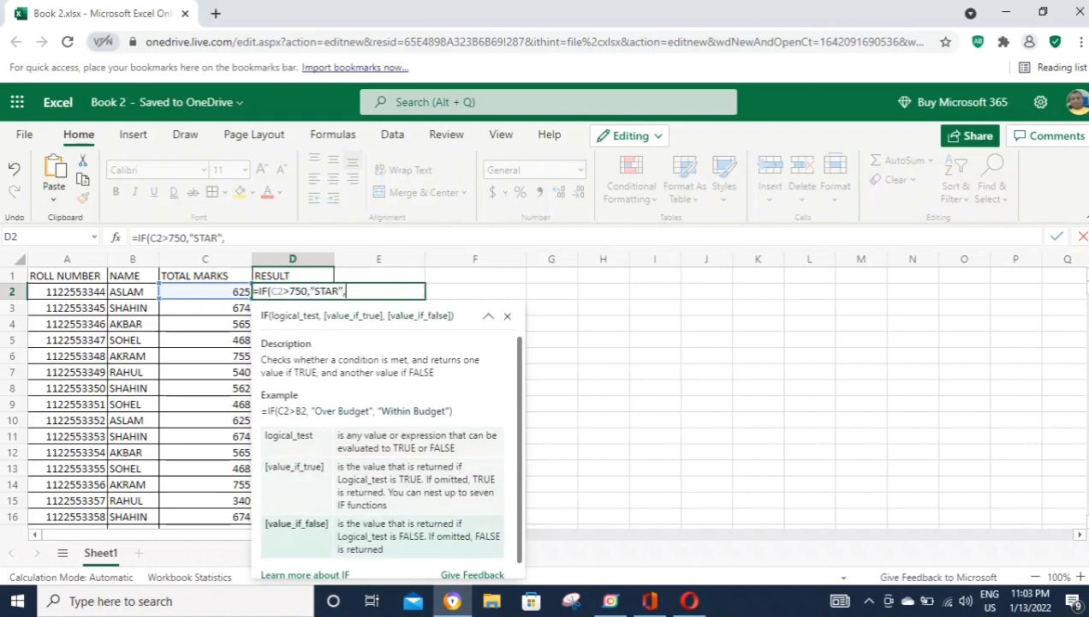
{"action": "type", "text": "IF"}
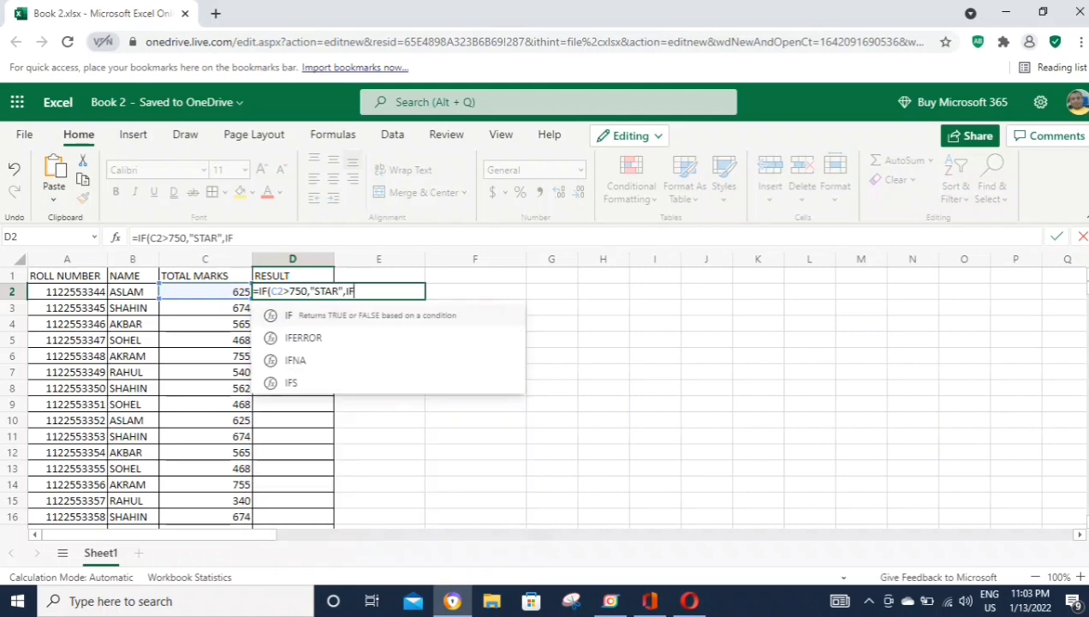
{"action": "type", "text": "(C2"}
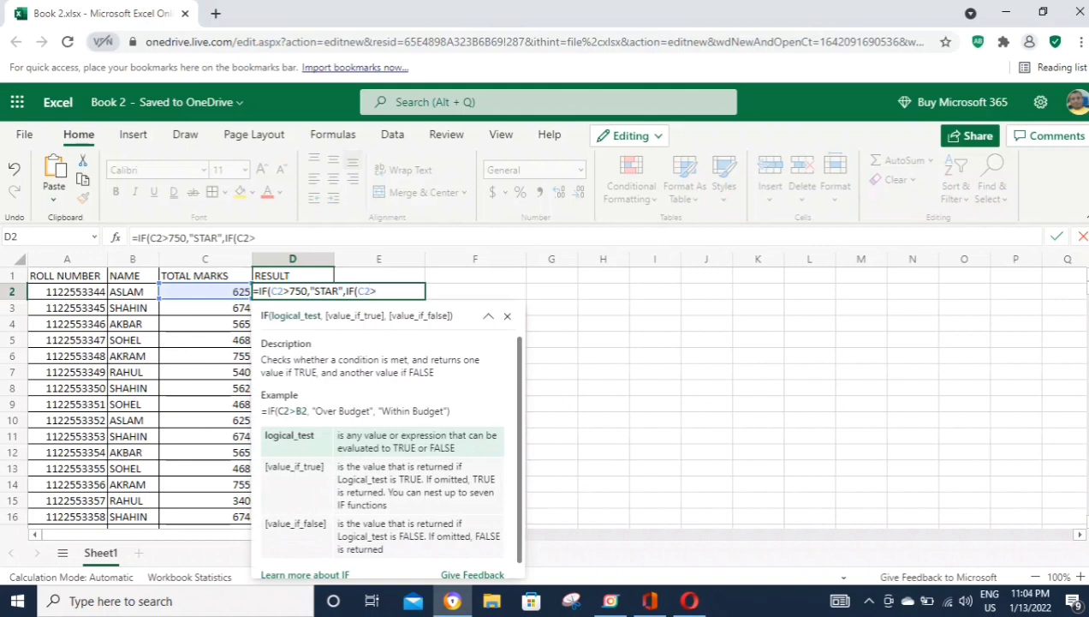
{"action": "type", "text": ">=600"}
Step: Finish D2's nested IF: 1ST at 600, 2ND at 450, 3RD at 330, otherwise FAILED
{"action": "left_click", "coordinate": [66, 291]}
{"action": "left_click", "coordinate": [292, 291]}
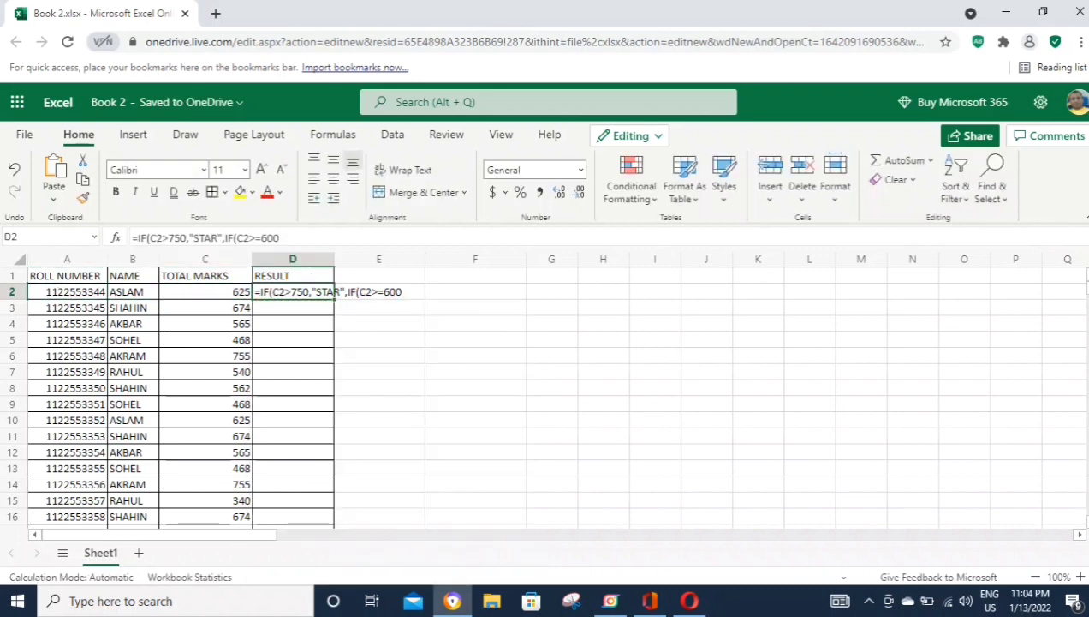
{"action": "left_click", "coordinate": [82, 308]}
{"action": "left_click", "coordinate": [304, 292]}
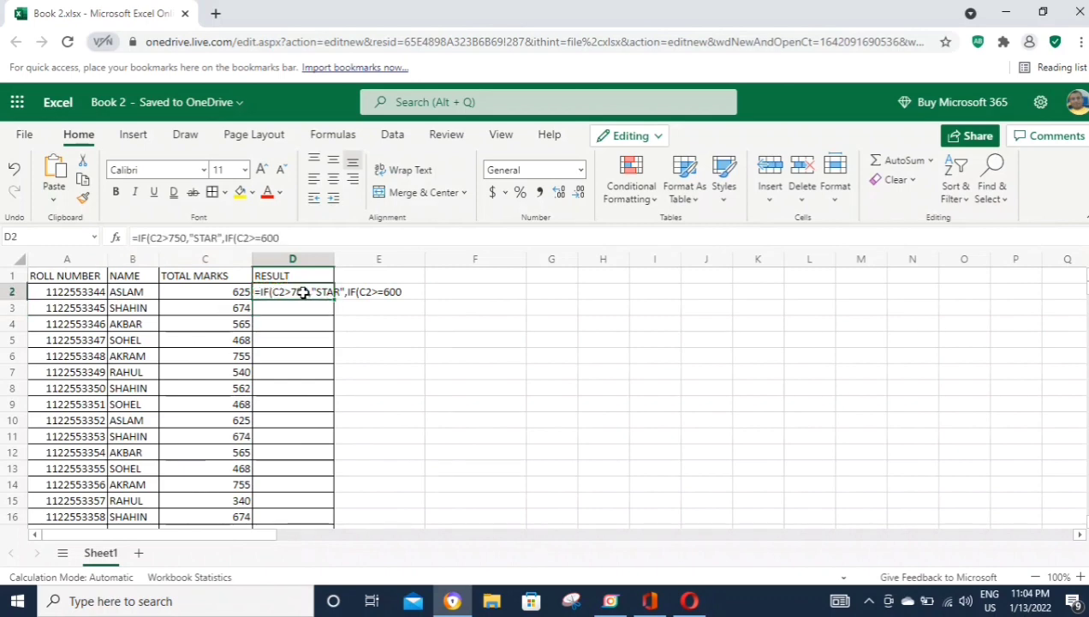
{"action": "left_click", "coordinate": [169, 238]}
{"action": "type", "text": "="}
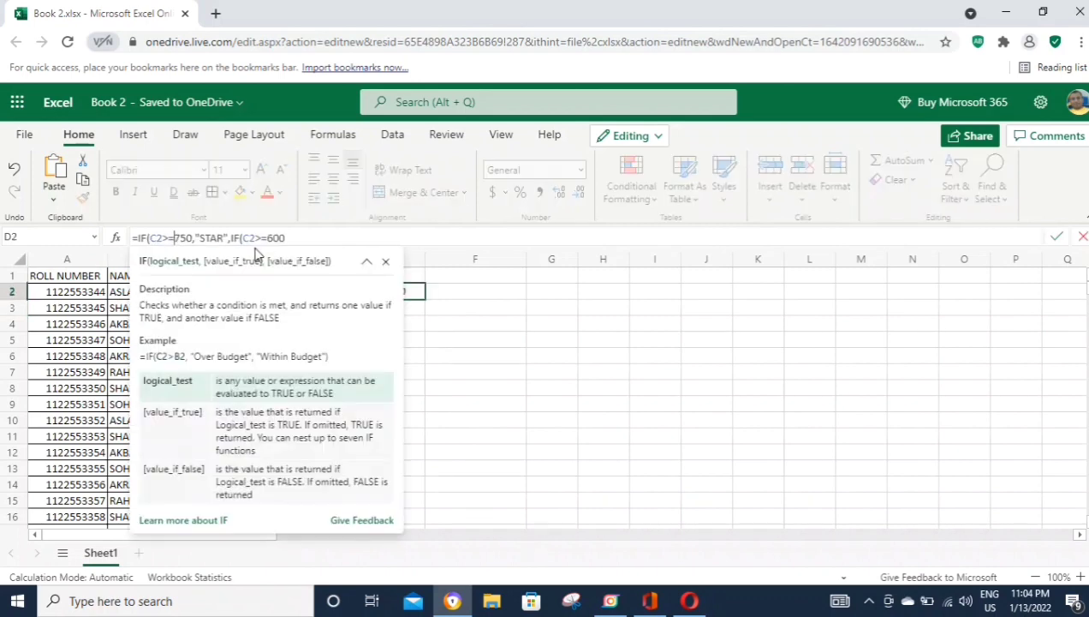
{"action": "key", "text": "End"}
{"action": "type", "text": ","}
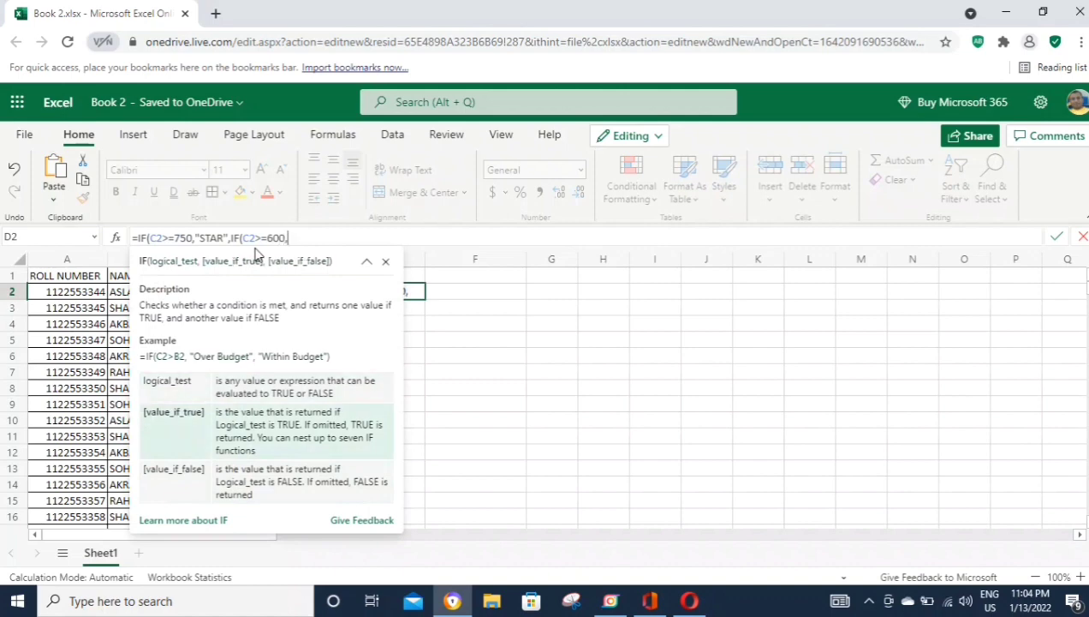
{"action": "type", "text": "\"1ST"}
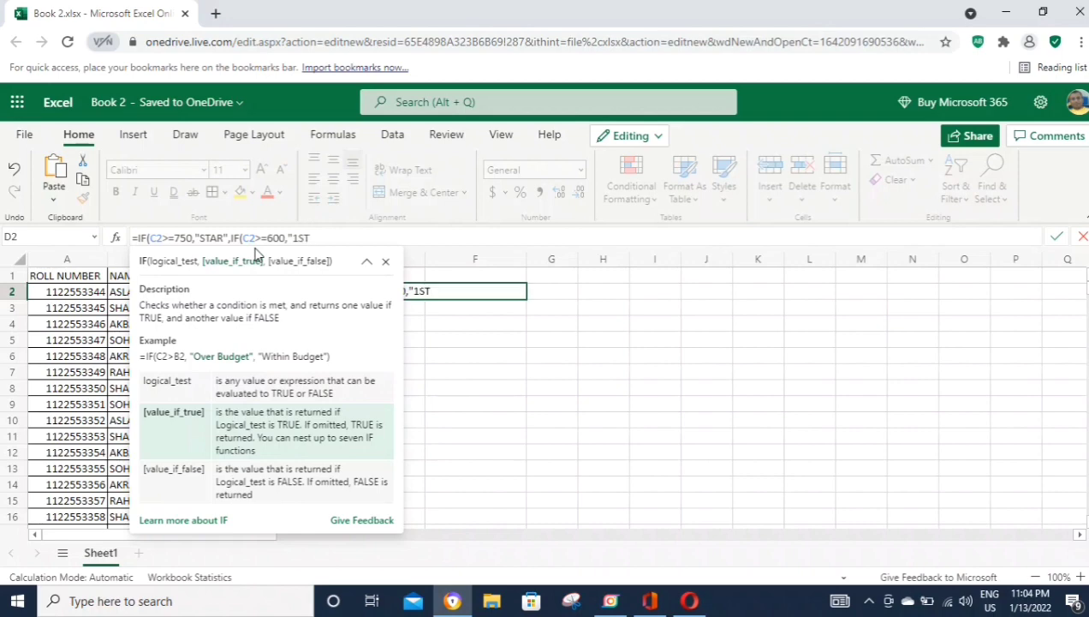
{"action": "type", "text": "\","}
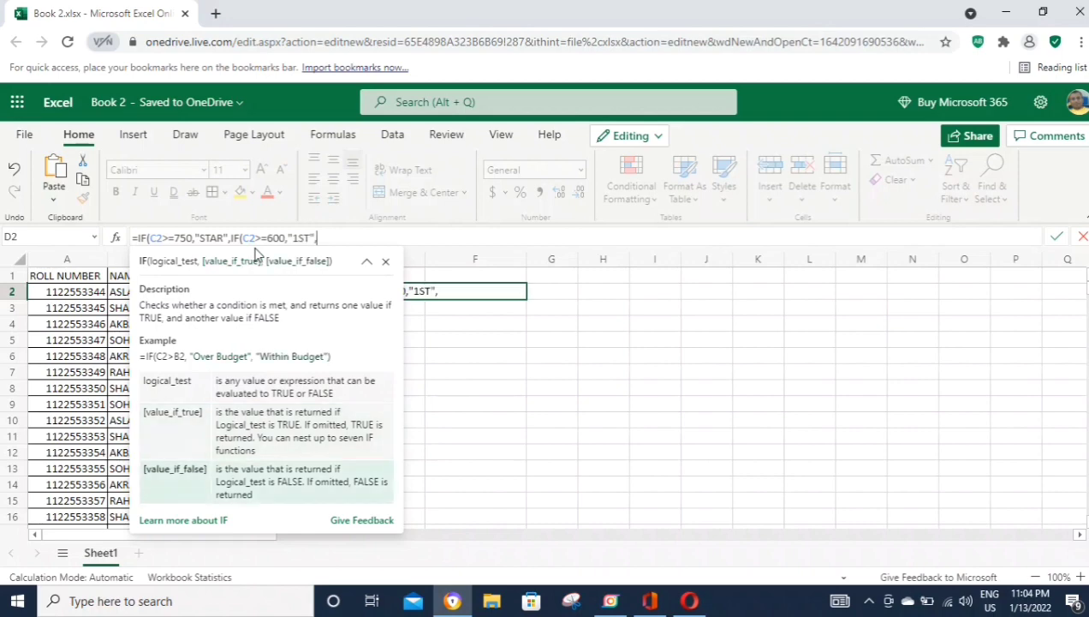
{"action": "type", "text": "IF"}
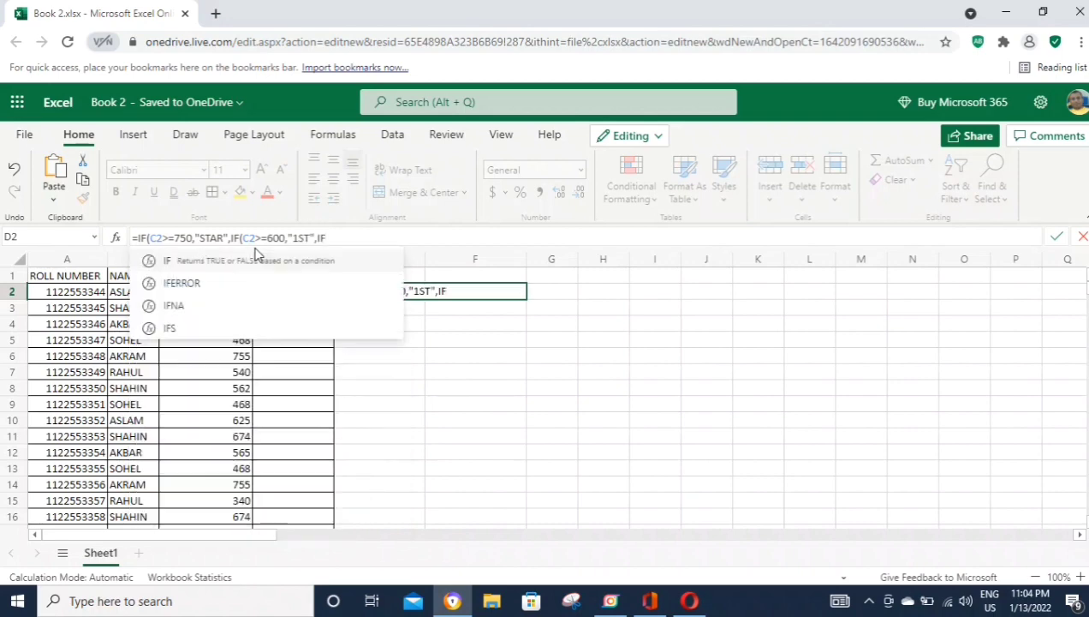
{"action": "type", "text": "(C2"}
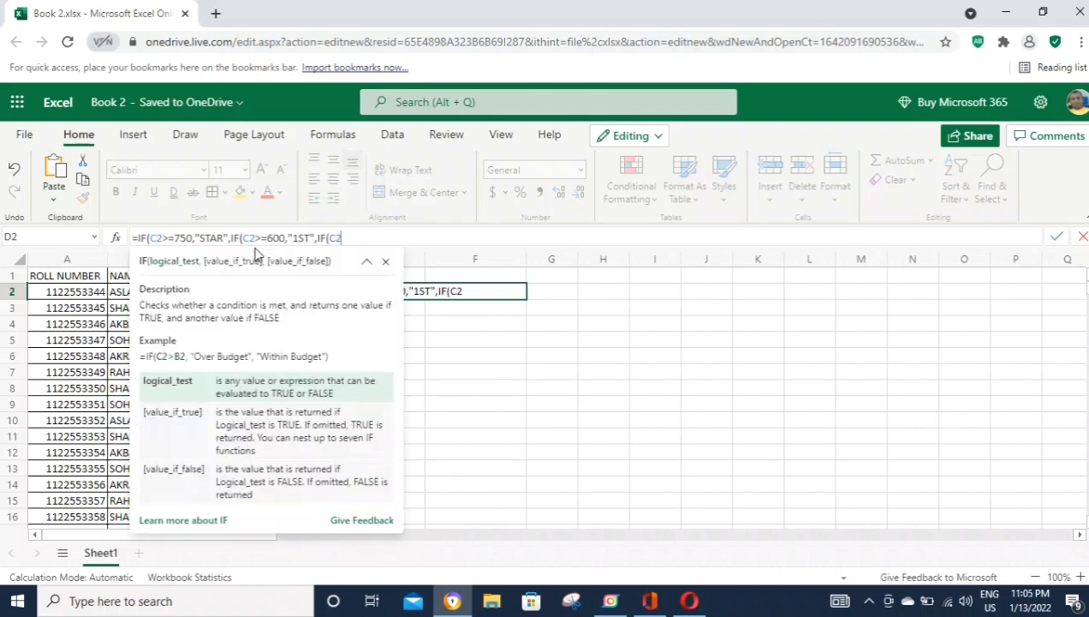
{"action": "type", "text": ">=450,\"2"}
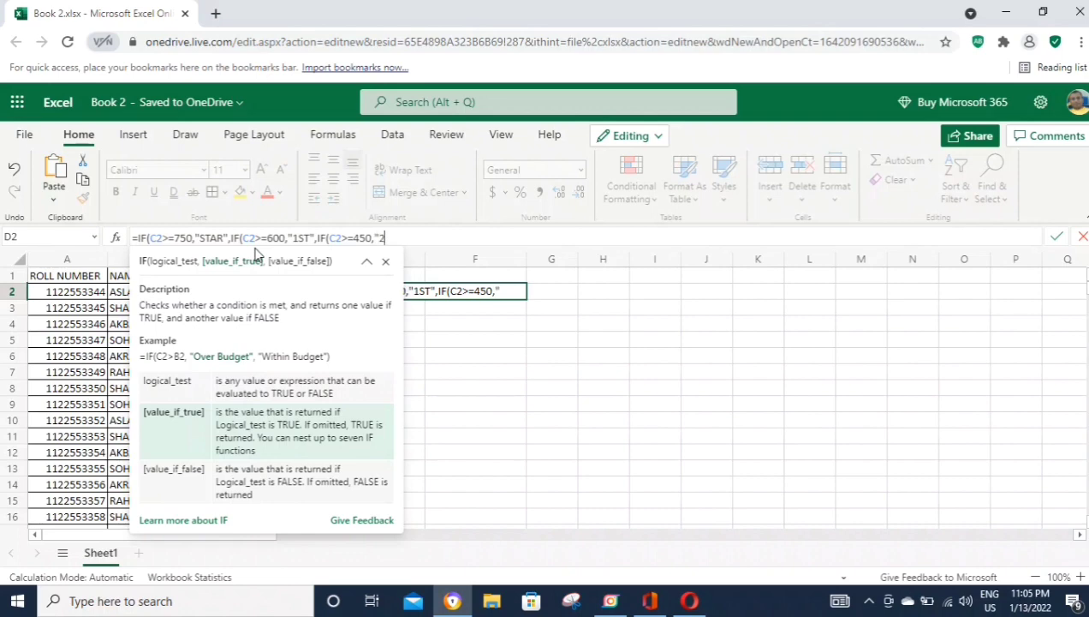
{"action": "type", "text": "ND\","}
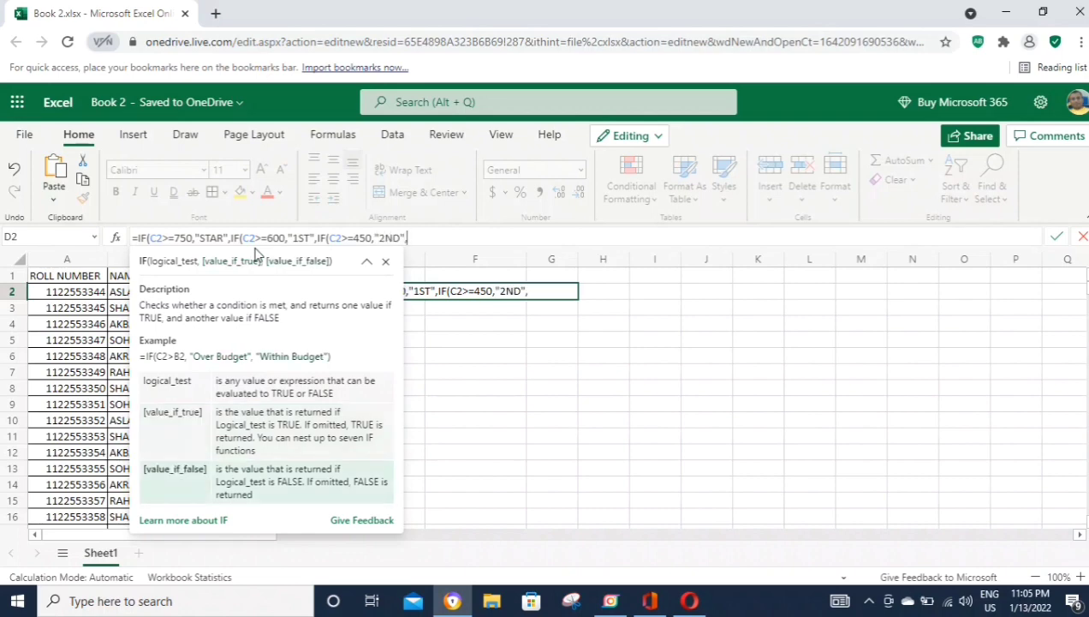
{"action": "type", "text": "IF"}
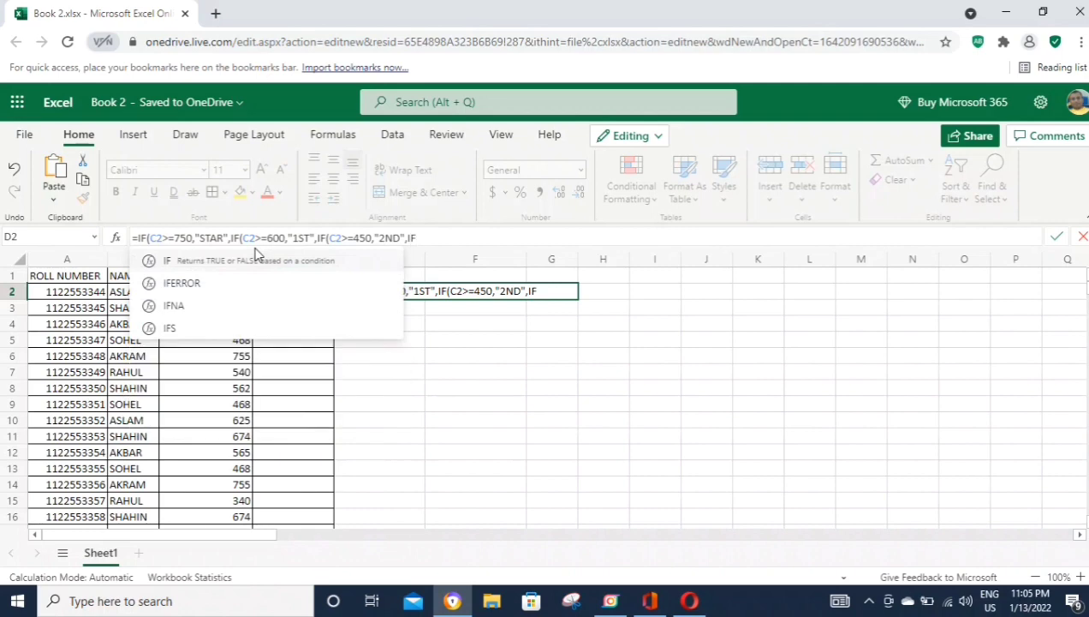
{"action": "type", "text": "(C2"}
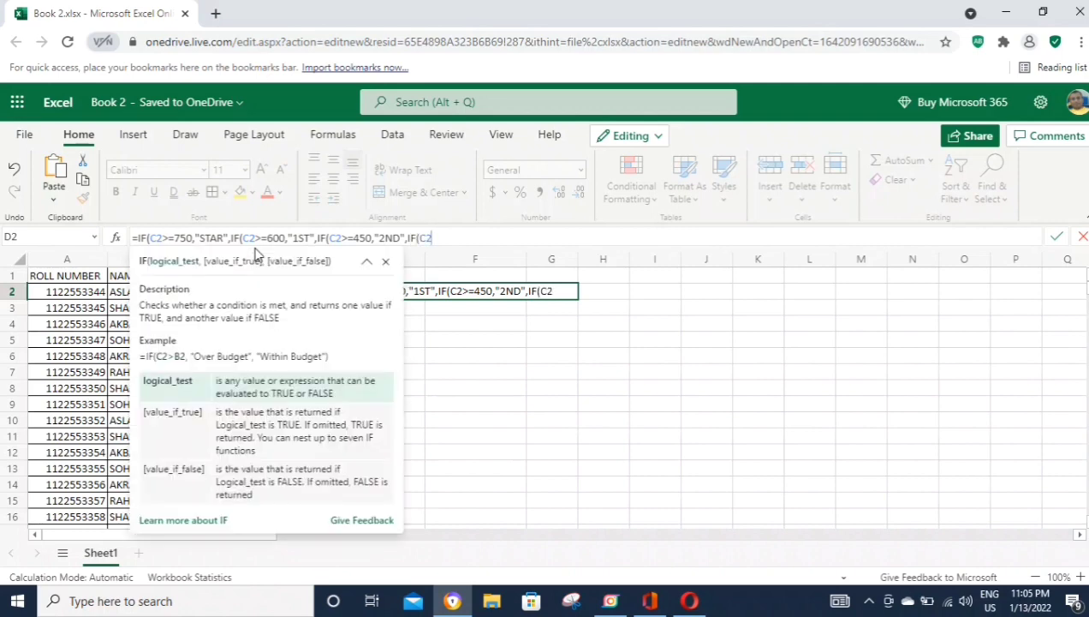
{"action": "type", "text": ">=330"}
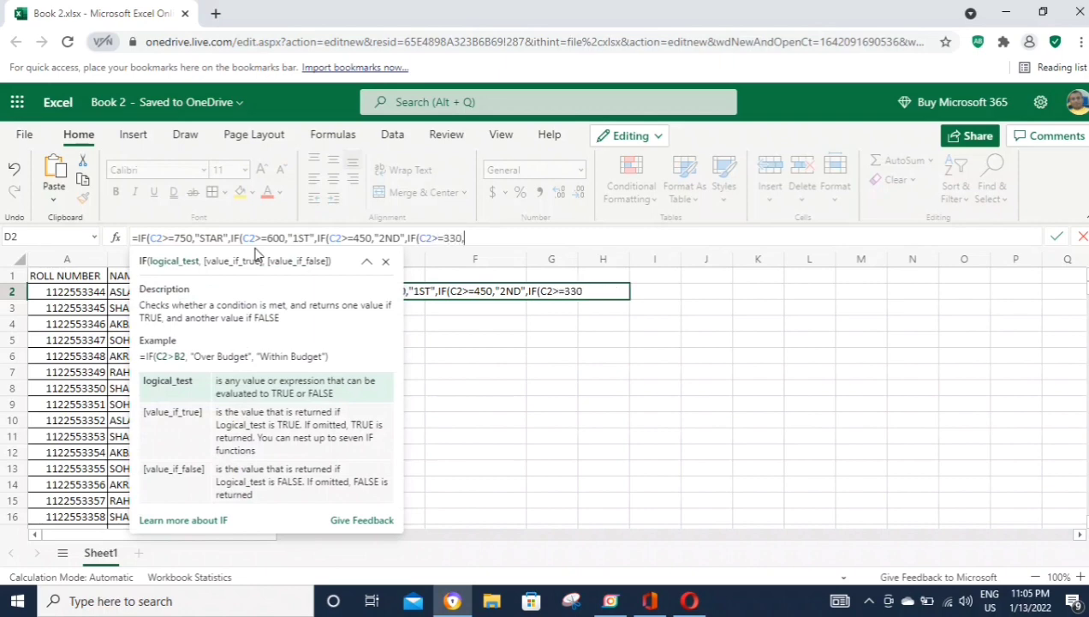
{"action": "type", "text": ",\"3"}
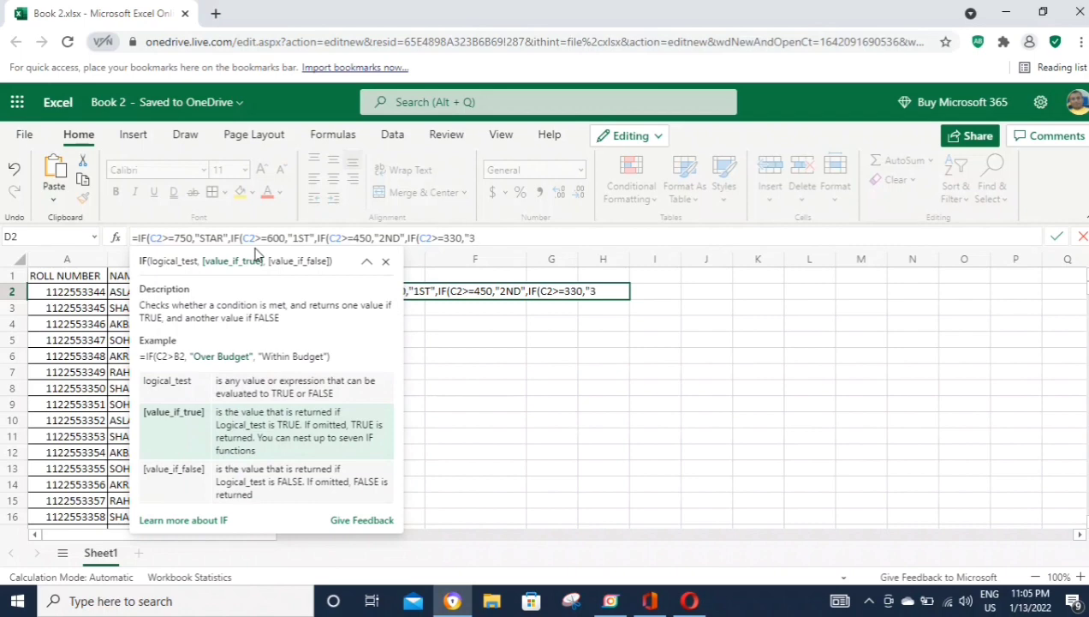
{"action": "type", "text": "RD\","}
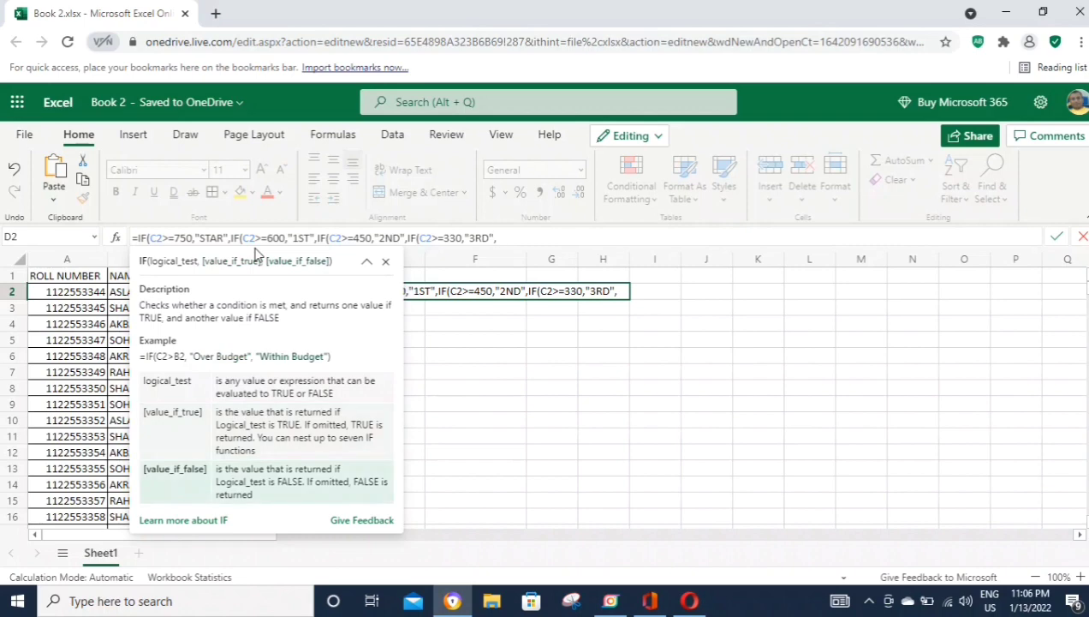
{"action": "type", "text": "\"FAILED"}
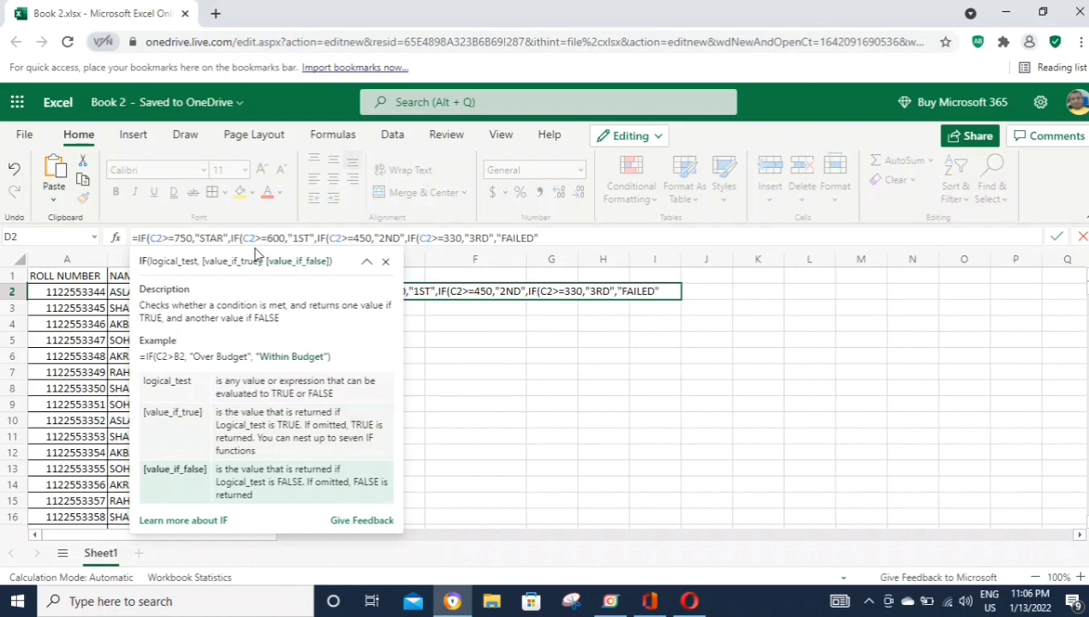
{"action": "type", "text": "\"))))"}
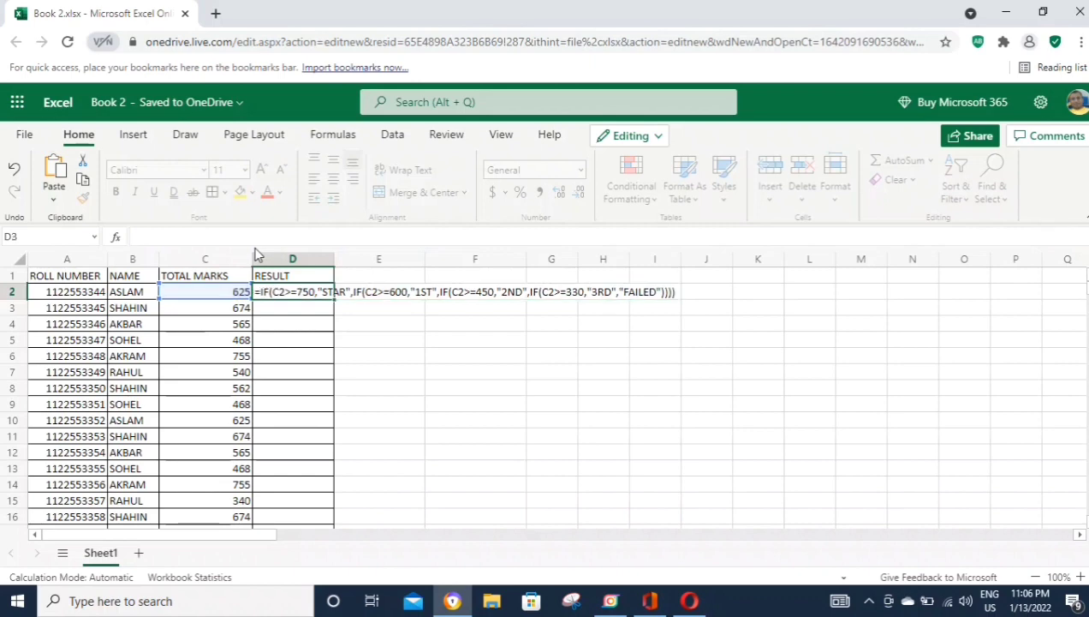
Step: Commit the D2 grade formula, fill it down column D, and check D5's copy
{"action": "key", "text": "Return"}
{"action": "left_click", "coordinate": [282, 291]}
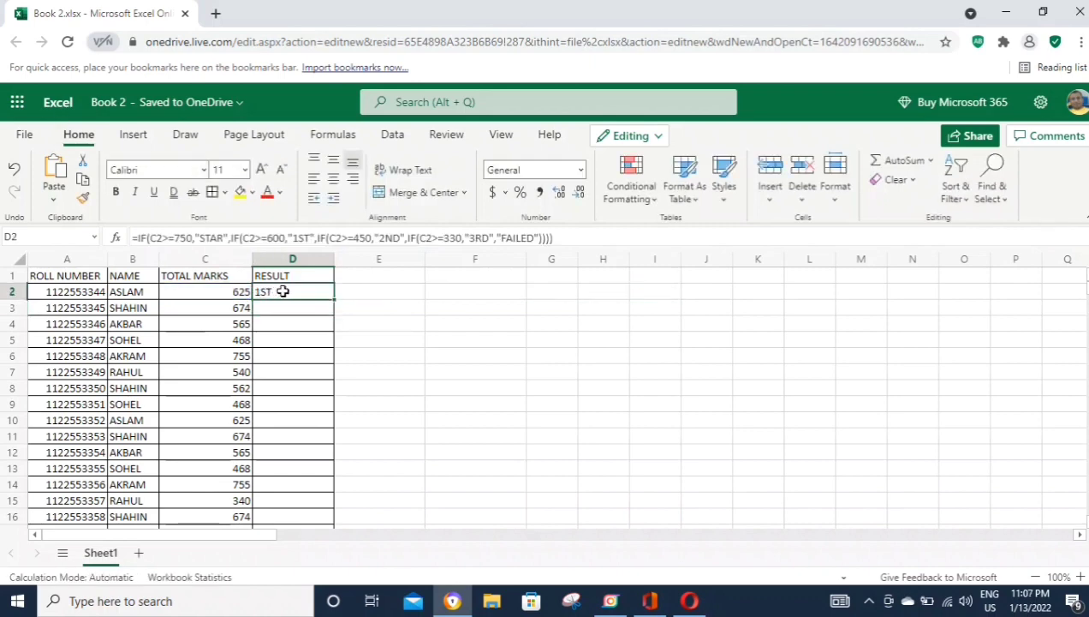
{"action": "double_click", "coordinate": [335, 299]}
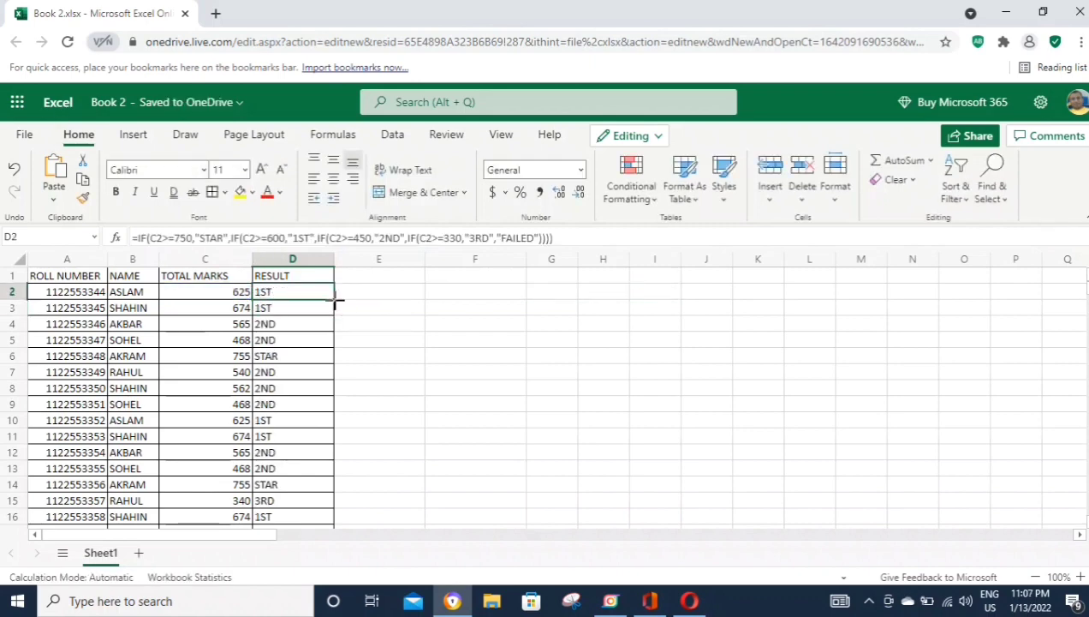
{"action": "left_click", "coordinate": [294, 260]}
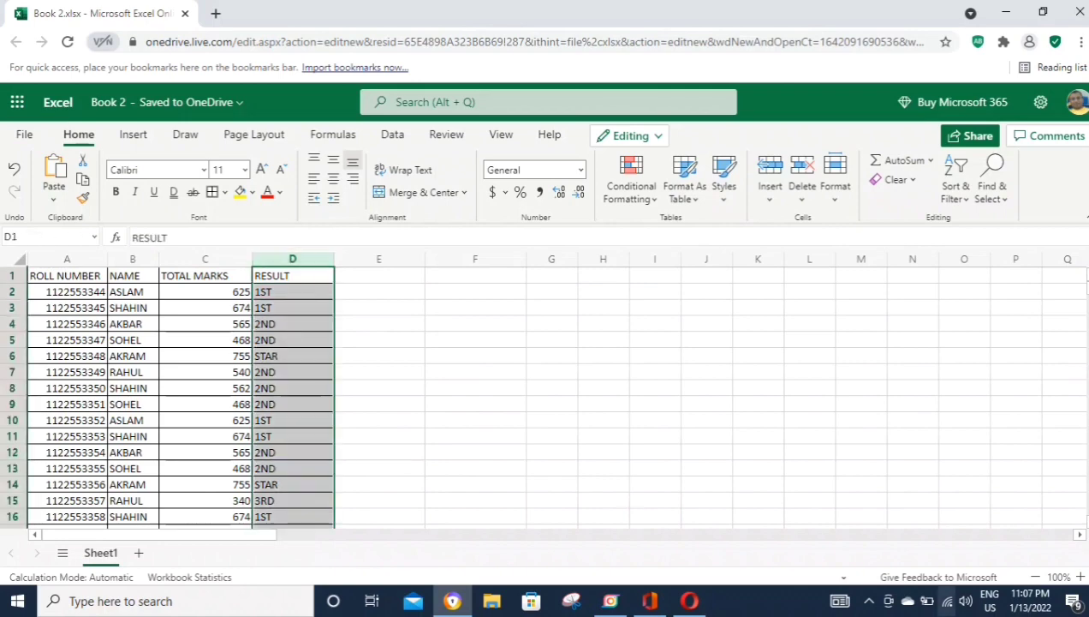
{"action": "left_click", "coordinate": [280, 344]}
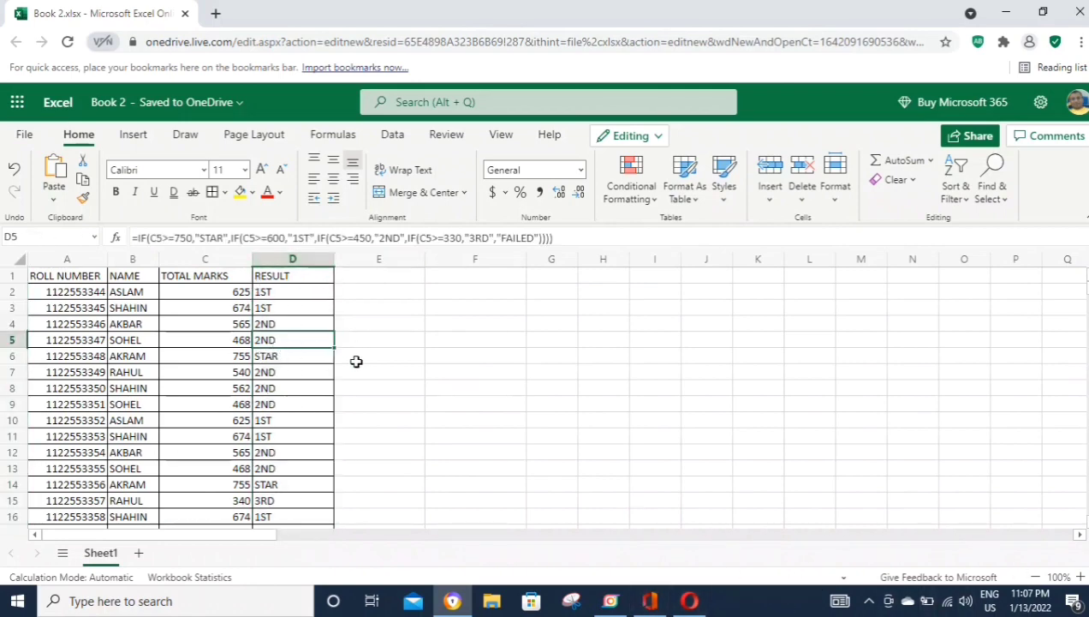
{"action": "left_click", "coordinate": [287, 291]}
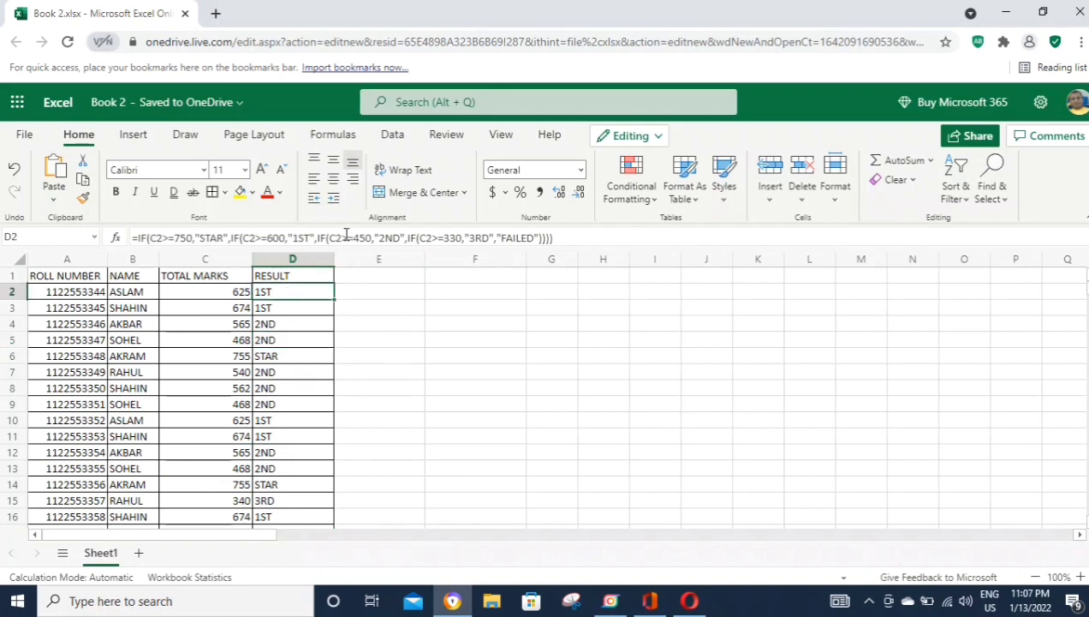
Step: Append DIVISION to the 1ST, 2ND and 3RD labels in D2's formula
{"action": "left_click", "coordinate": [310, 237]}
{"action": "type", "text": "DIVIS"}
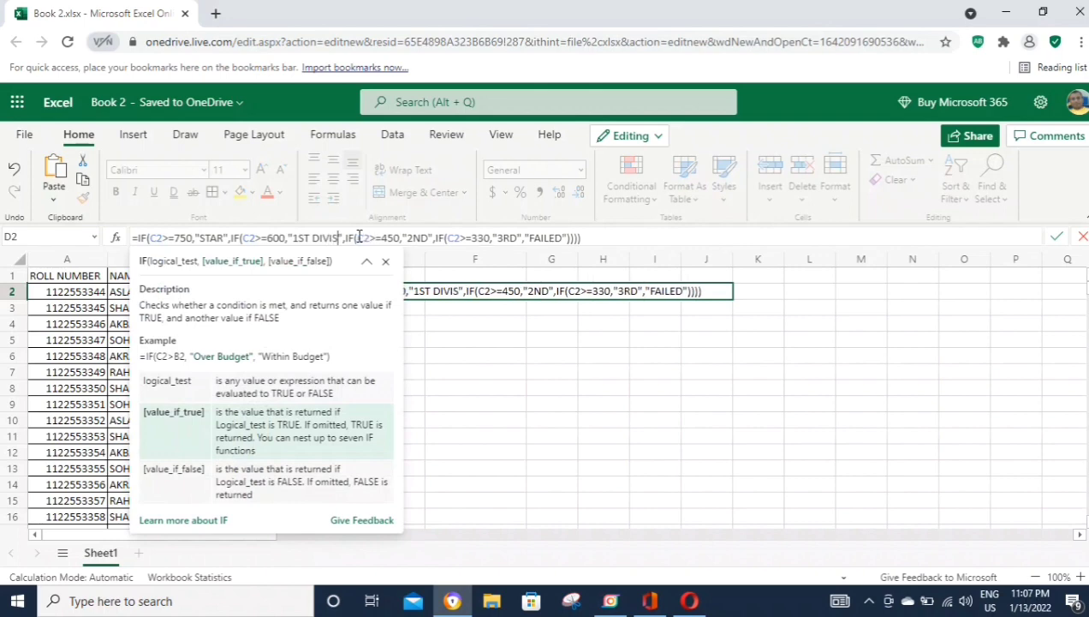
{"action": "type", "text": "ION"}
{"action": "key", "text": "Right"}
{"action": "key", "text": "Right"}
{"action": "key", "text": "Right"}
{"action": "key", "text": "Right"}
{"action": "key", "text": "Right"}
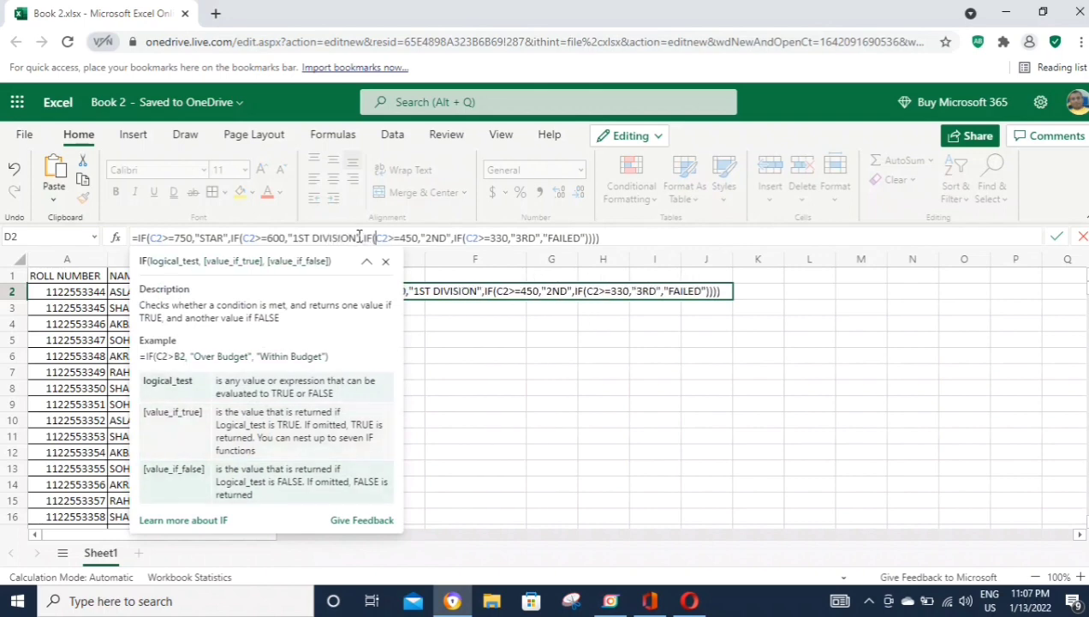
{"action": "key", "text": "Right"}
{"action": "key", "text": "Right"}
{"action": "key", "text": "Right"}
{"action": "key", "text": "Right"}
{"action": "key", "text": "Right"}
{"action": "key", "text": "Right"}
{"action": "key", "text": "Right"}
{"action": "type", "text": "DIVIS"}
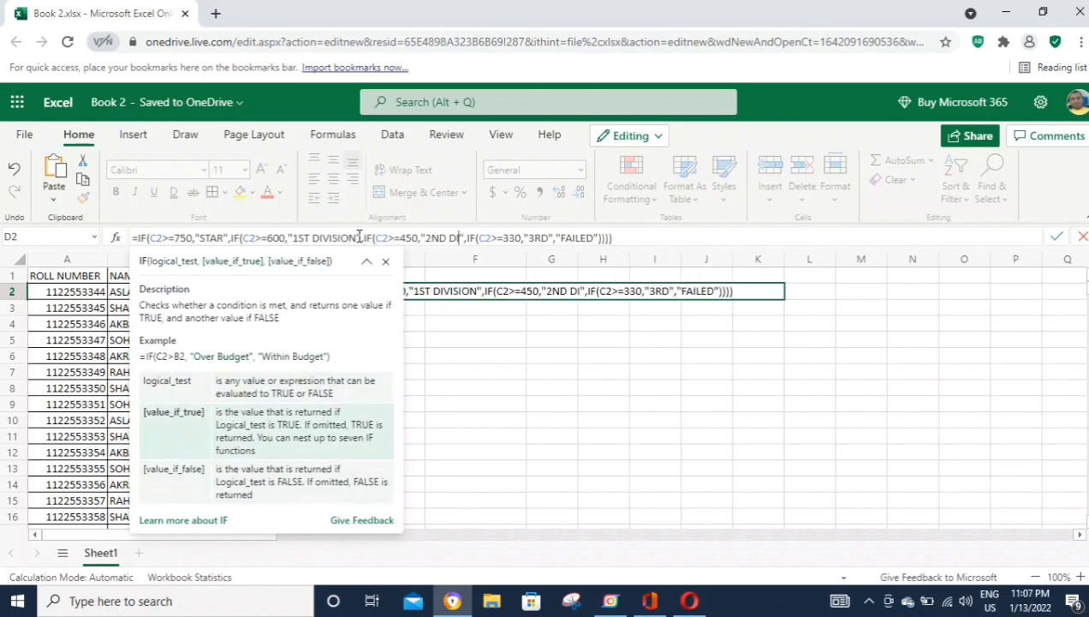
{"action": "type", "text": "ION"}
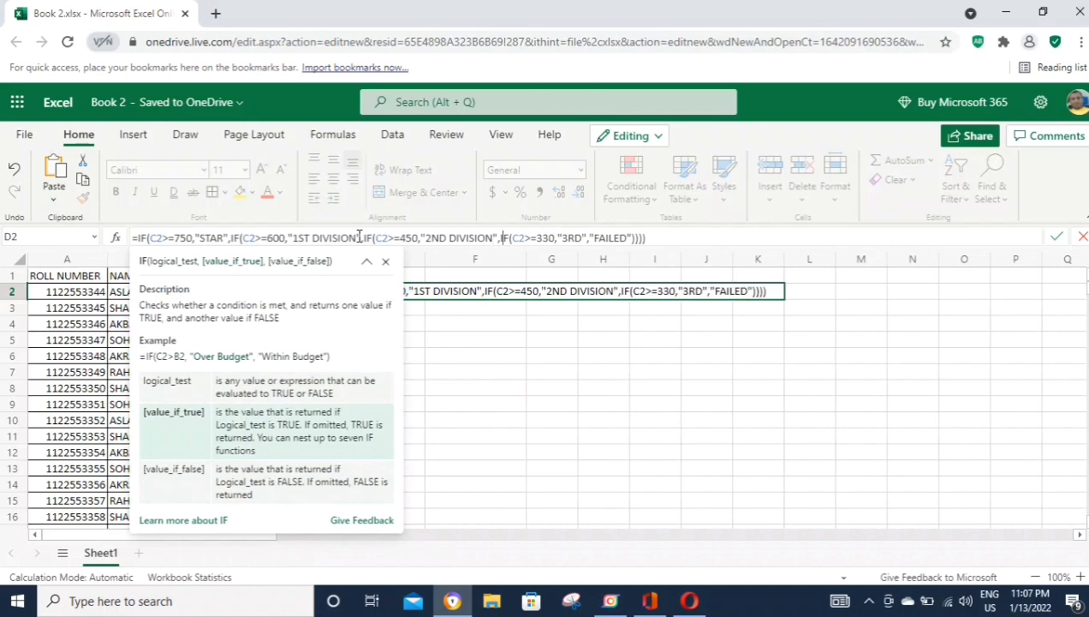
{"action": "key", "text": "Right"}
{"action": "key", "text": "Right"}
{"action": "key", "text": "Right"}
{"action": "key", "text": "Right"}
{"action": "key", "text": "Right"}
{"action": "key", "text": "Right"}
{"action": "key", "text": "Right"}
{"action": "key", "text": "Right"}
{"action": "key", "text": "Right"}
{"action": "key", "text": "Right"}
{"action": "key", "text": "Right"}
{"action": "key", "text": "Right"}
{"action": "key", "text": "Right"}
{"action": "key", "text": "Right"}
{"action": "key", "text": "Right"}
{"action": "type", "text": "DIV"}
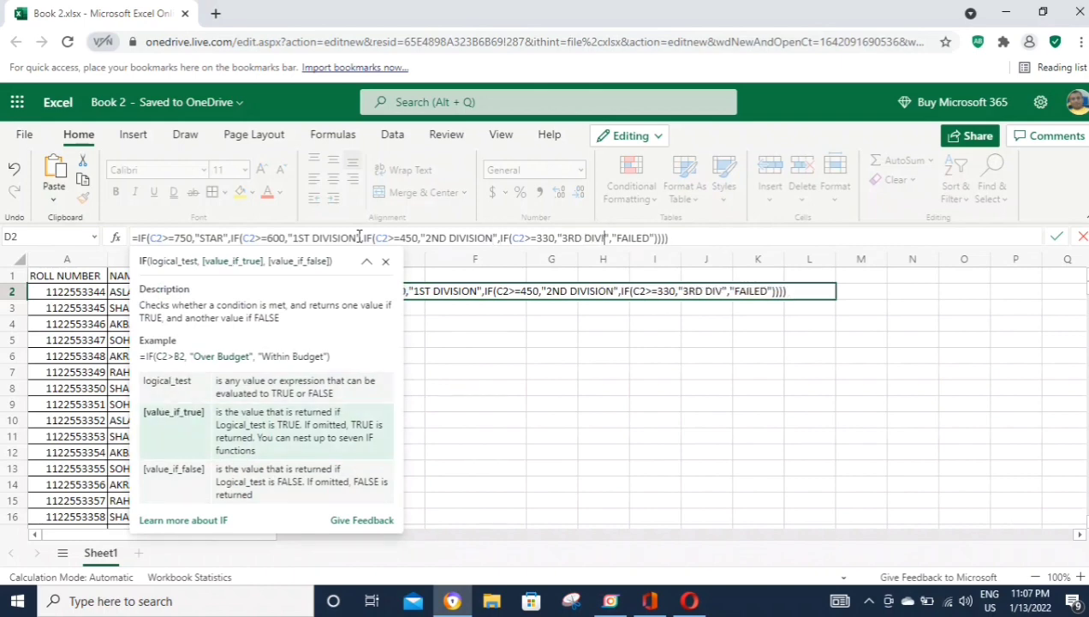
{"action": "type", "text": "ISION"}
{"action": "key", "text": "ctrl+Return"}
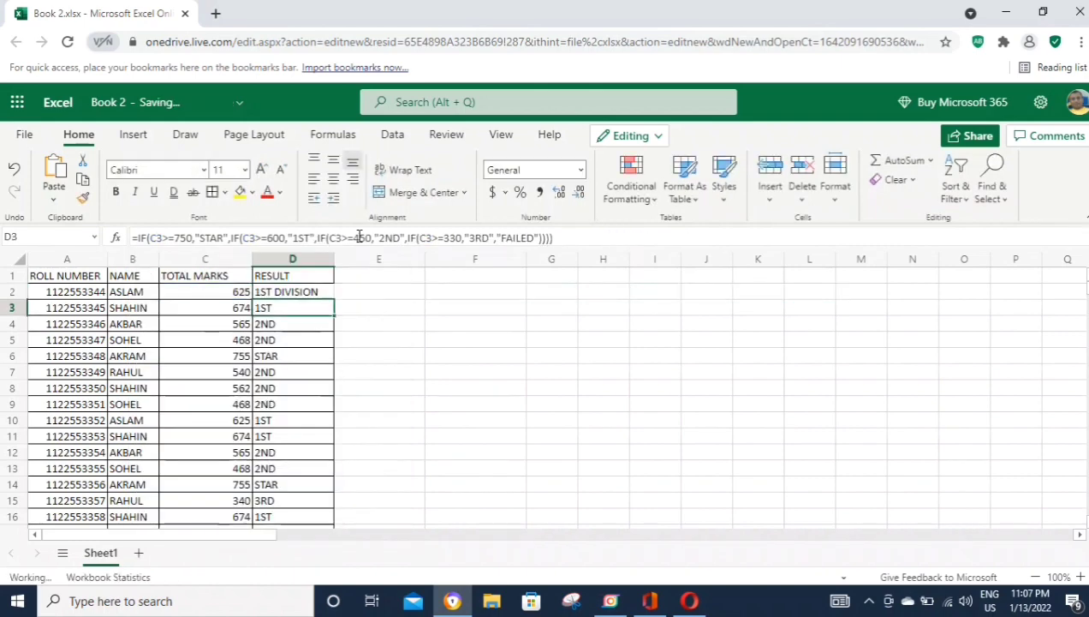
Step: Clear the stray STAR copy from E2 and fill the revised formula down the RESULT column
{"action": "left_click_drag", "start_coordinate": [336, 298], "coordinate": [381, 296]}
{"action": "left_click", "coordinate": [358, 292]}
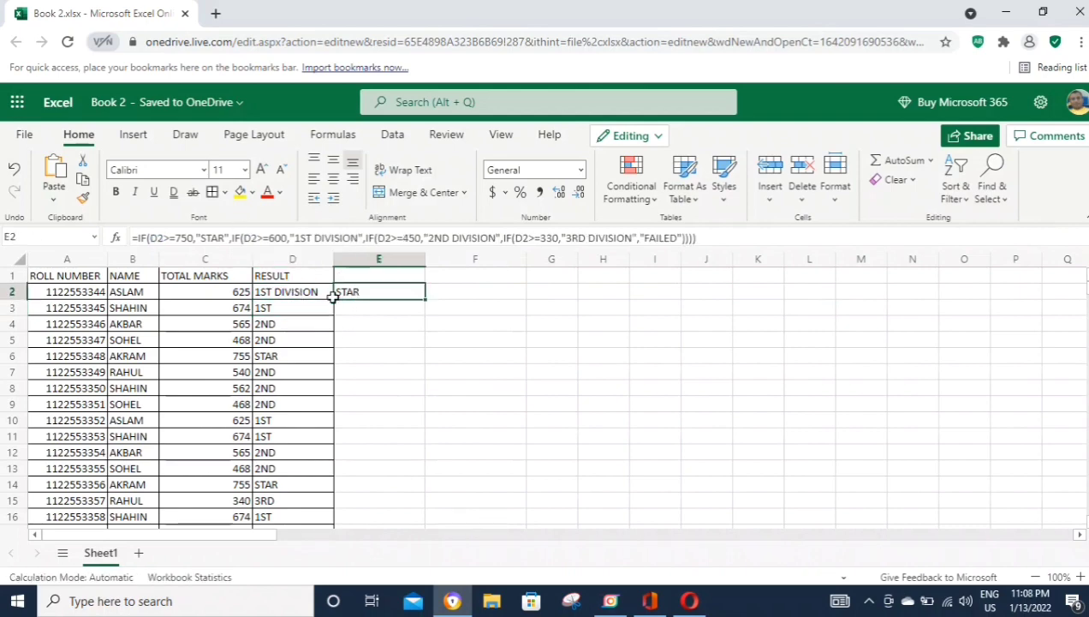
{"action": "left_click", "coordinate": [295, 296]}
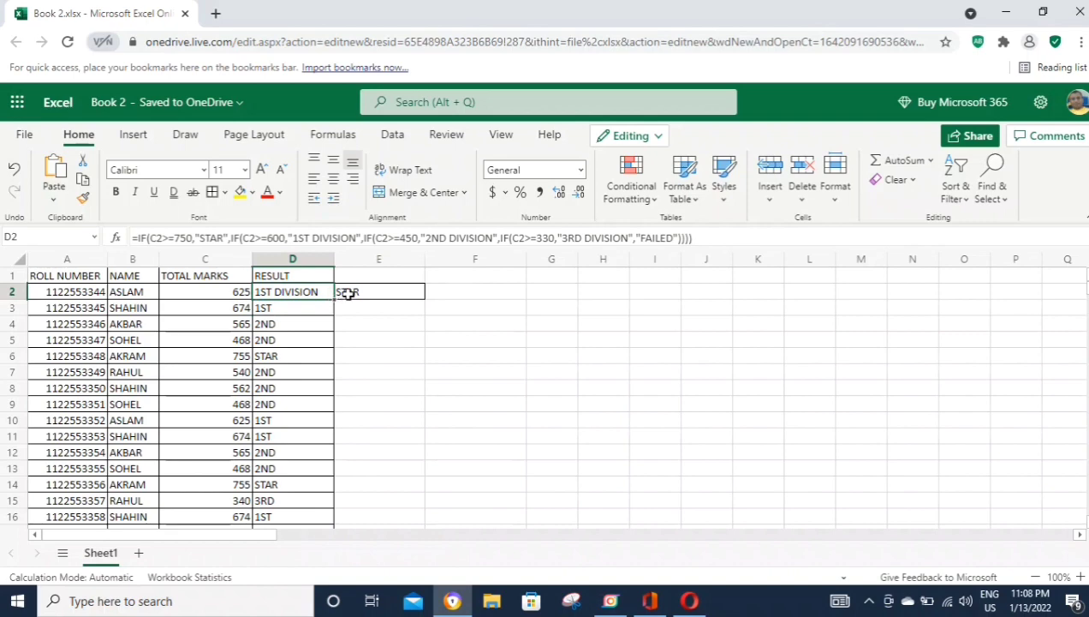
{"action": "left_click", "coordinate": [347, 294]}
{"action": "key", "text": "Delete"}
{"action": "left_click", "coordinate": [309, 292]}
{"action": "left_click_drag", "start_coordinate": [331, 299], "coordinate": [332, 334]}
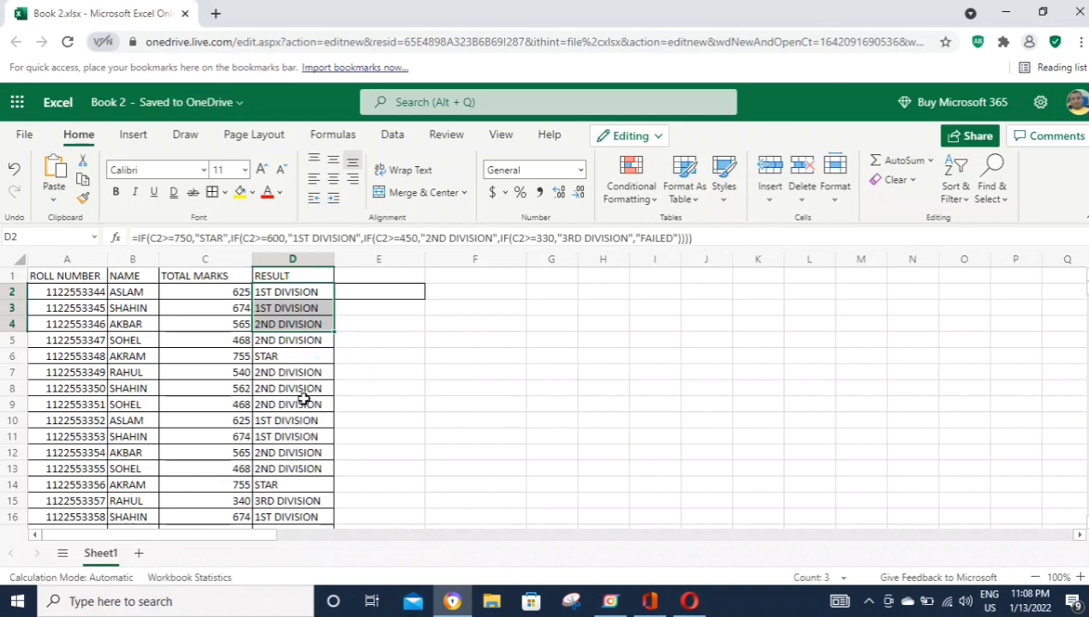
{"action": "left_click", "coordinate": [288, 343]}
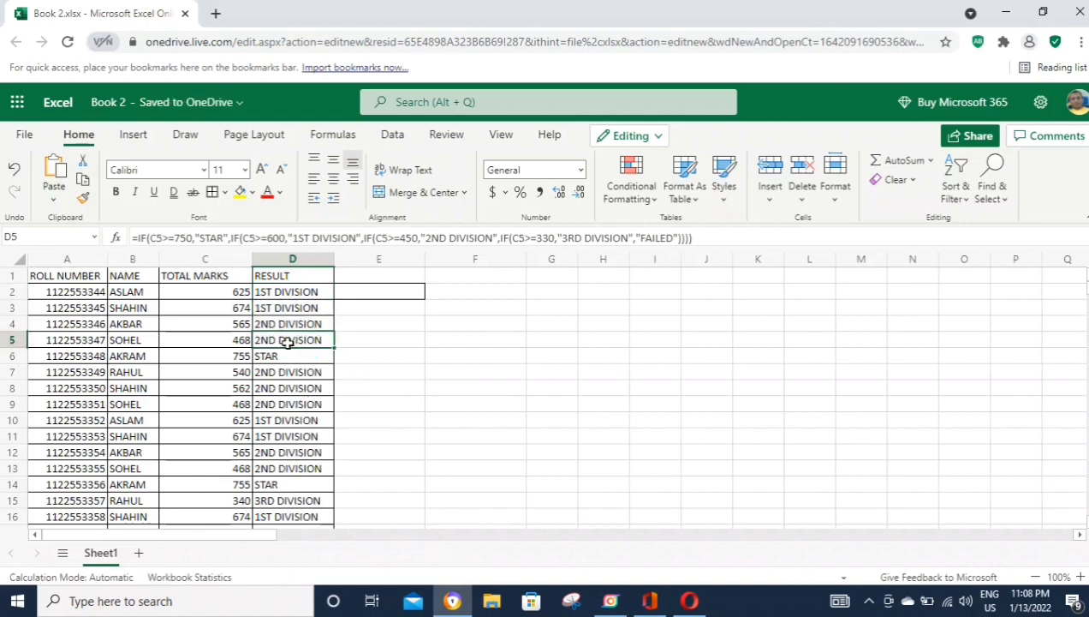
Step: Left-align the contents of columns A through D
{"action": "scroll", "coordinate": [288, 343], "scroll_direction": "down", "scroll_amount": 10}
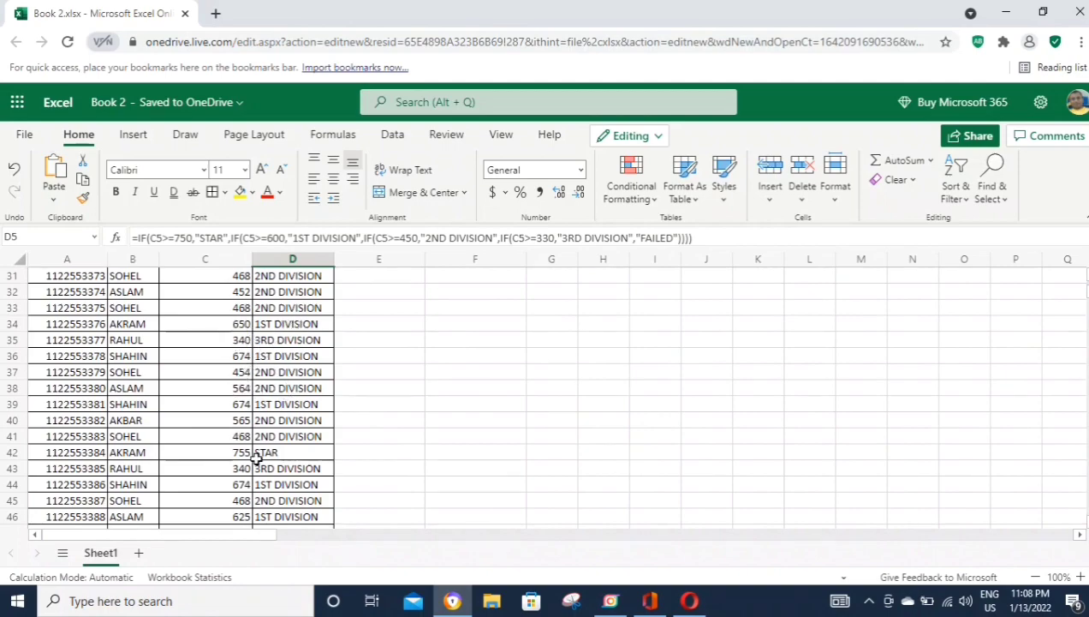
{"action": "scroll", "coordinate": [256, 459], "scroll_direction": "down", "scroll_amount": 20}
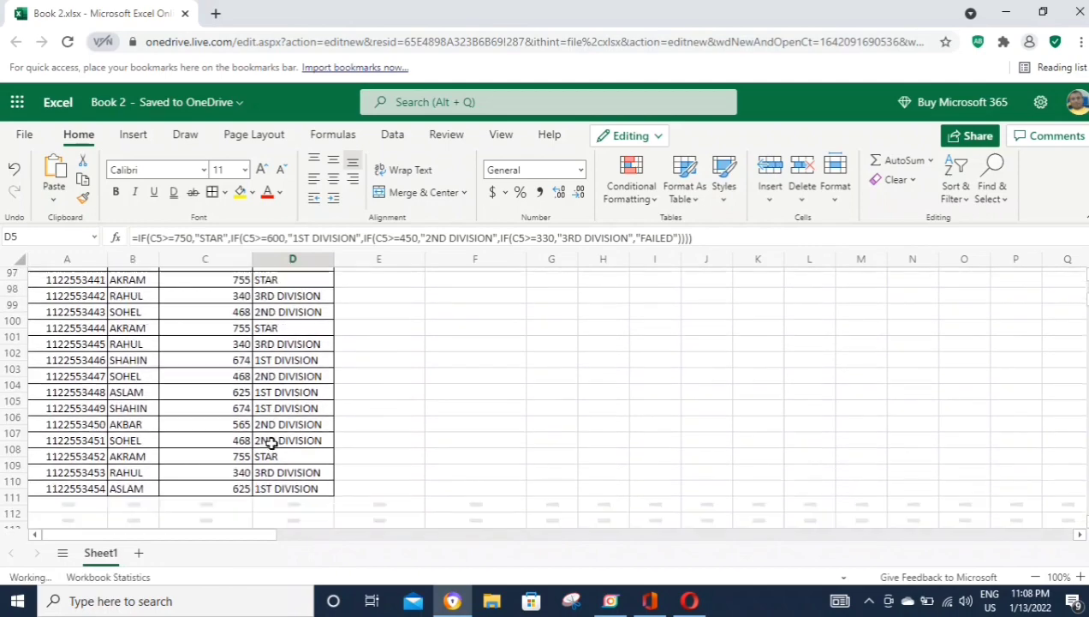
{"action": "scroll", "coordinate": [271, 442], "scroll_direction": "up", "scroll_amount": 20}
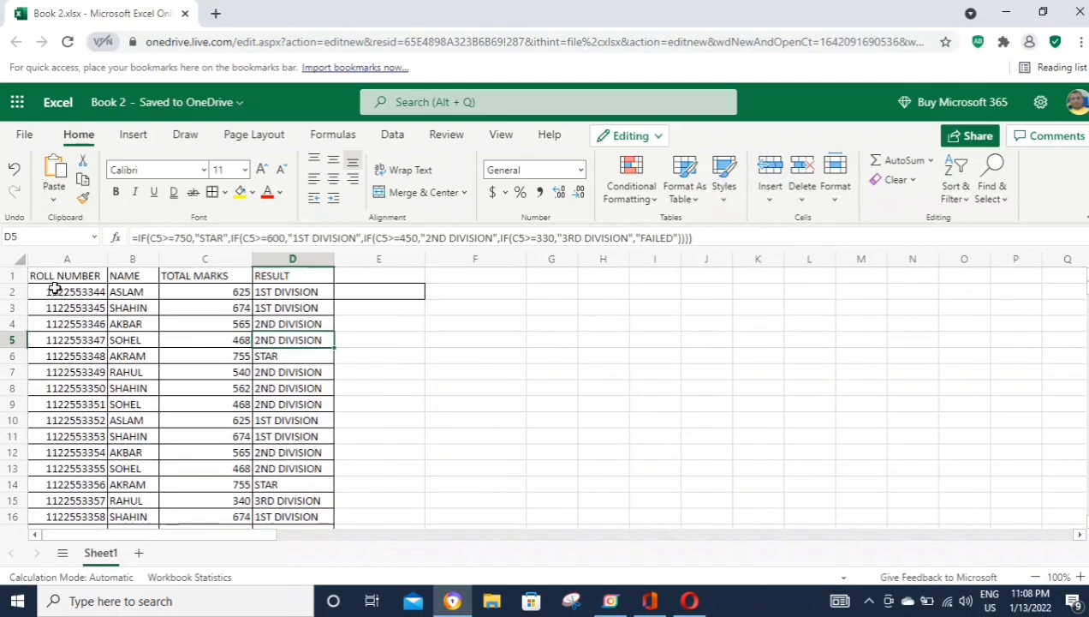
{"action": "left_click_drag", "start_coordinate": [77, 258], "coordinate": [276, 267]}
{"action": "left_click", "coordinate": [314, 180]}
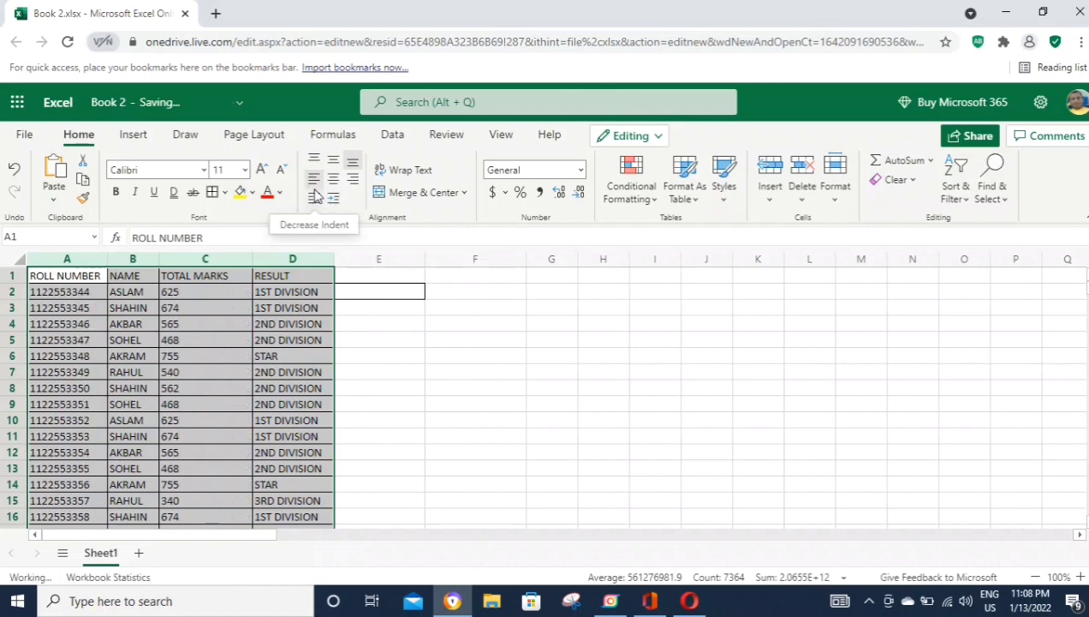
{"action": "left_click", "coordinate": [210, 325]}
Step: Make the header row bold
{"action": "left_click", "coordinate": [15, 276]}
{"action": "left_click", "coordinate": [115, 191]}
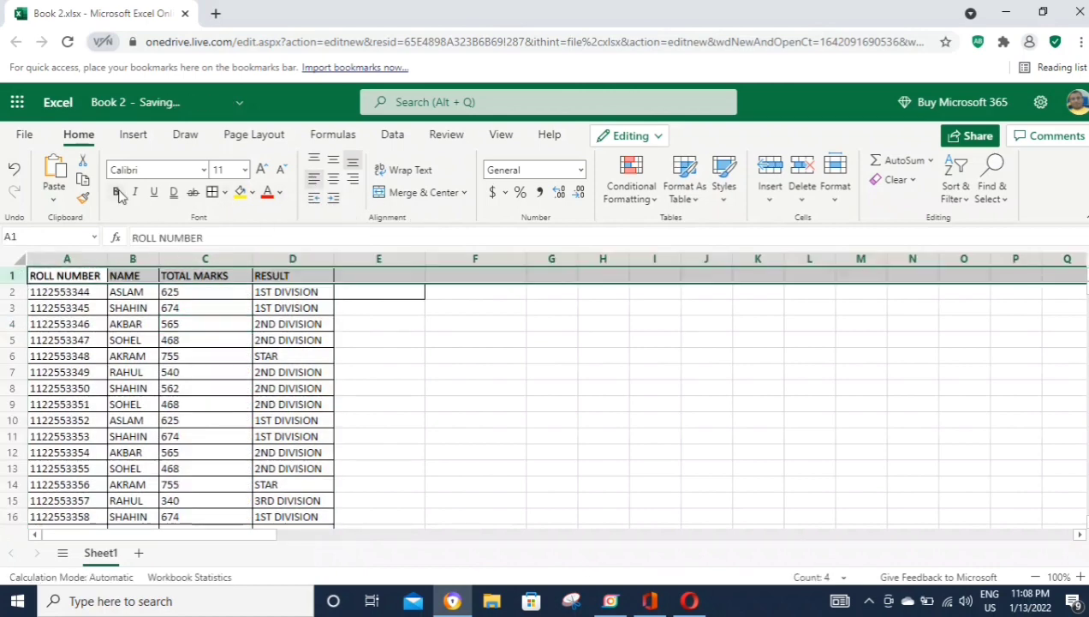
{"action": "left_click", "coordinate": [306, 307]}
{"action": "left_click", "coordinate": [14, 276]}
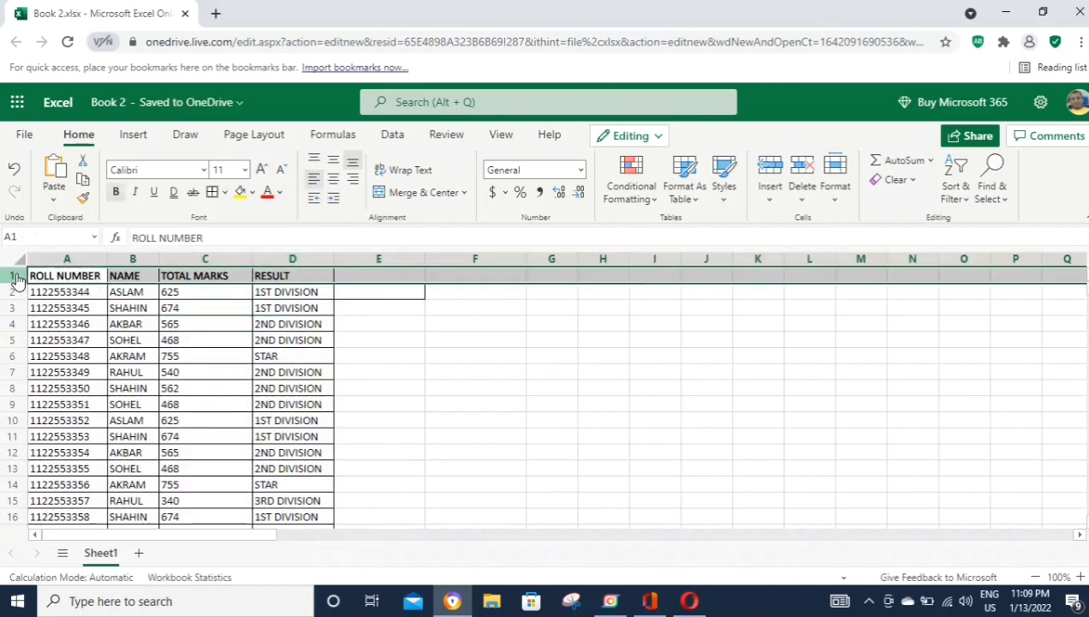
Step: Turn on filters and show only 1ST DIVISION rows in the RESULT column
{"action": "left_click", "coordinate": [394, 137]}
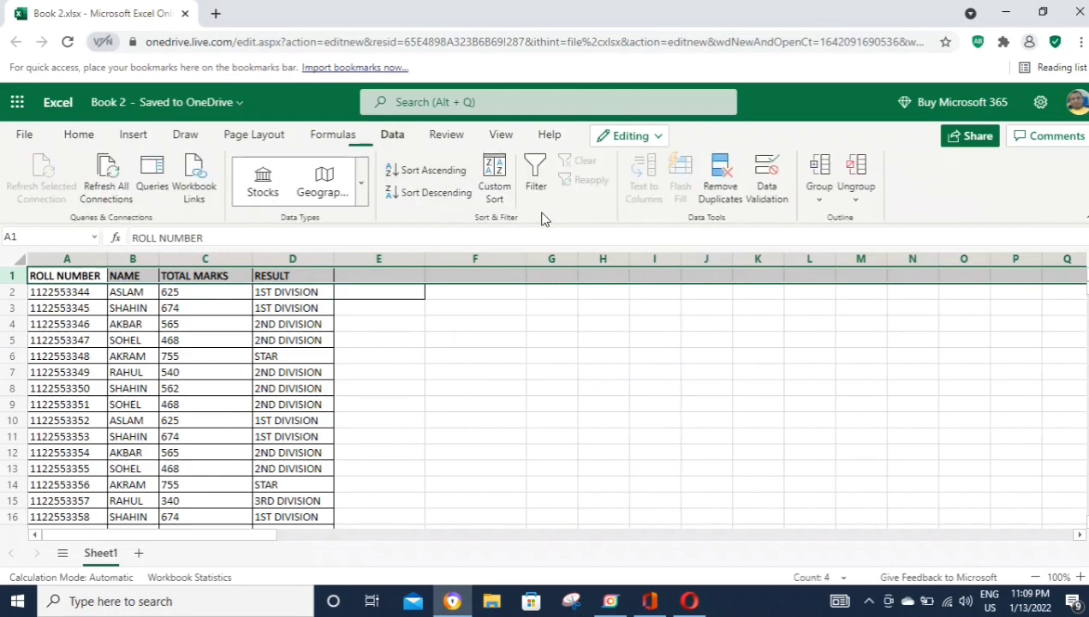
{"action": "left_click", "coordinate": [535, 176]}
{"action": "left_click", "coordinate": [326, 275]}
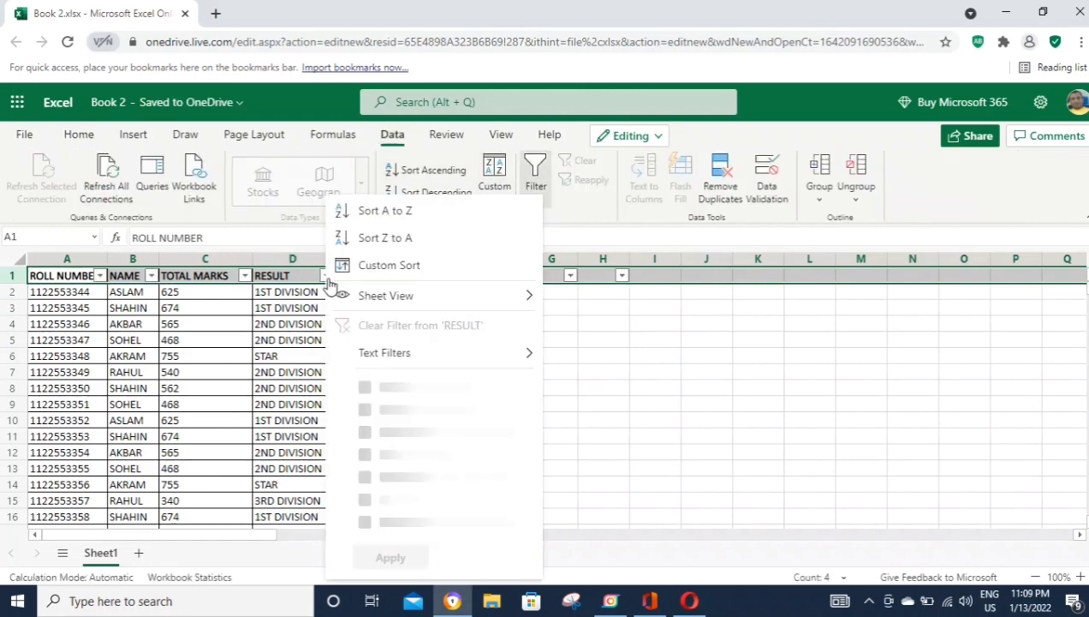
{"action": "left_click", "coordinate": [742, 341]}
{"action": "left_click", "coordinate": [326, 275]}
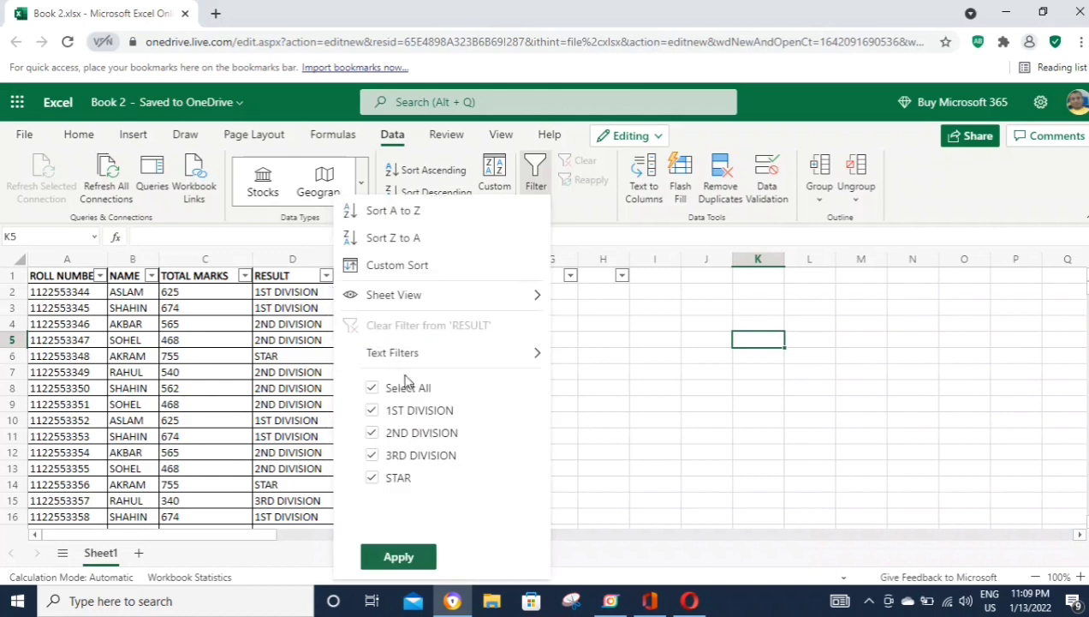
{"action": "left_click", "coordinate": [372, 388]}
{"action": "left_click", "coordinate": [372, 410]}
{"action": "left_click", "coordinate": [385, 559]}
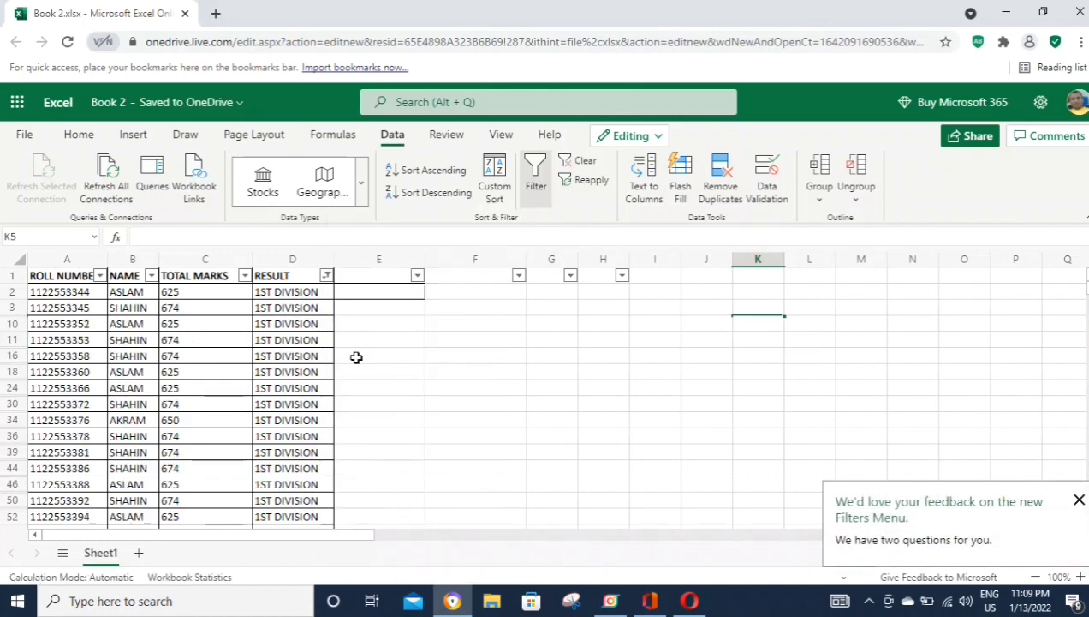
Step: Select the filtered RESULT cells to read the 1ST DIVISION count of 560
{"action": "left_click", "coordinate": [298, 292]}
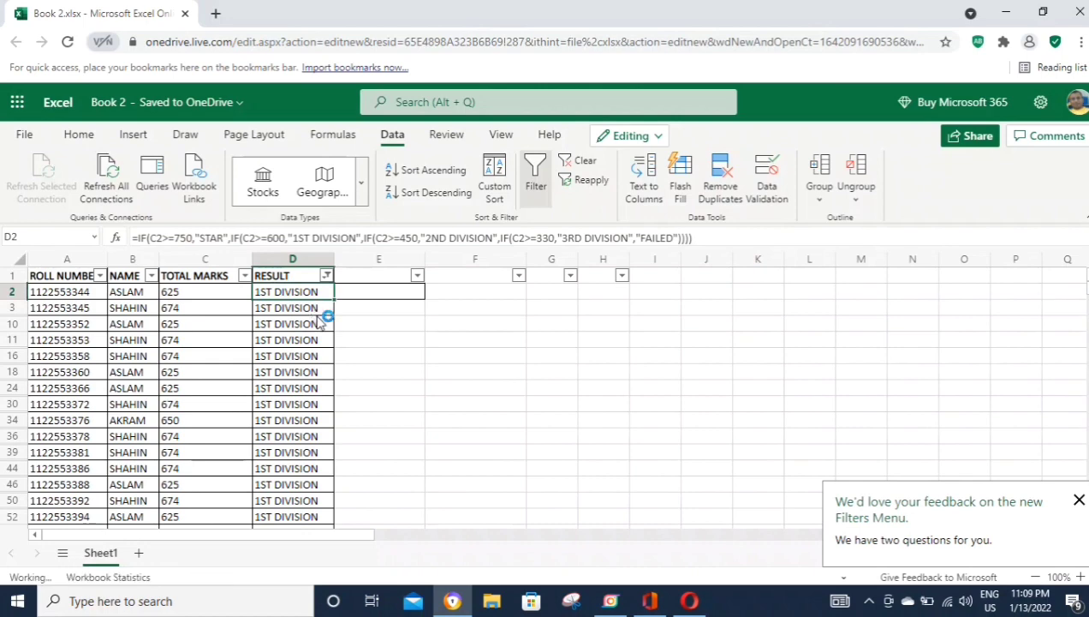
{"action": "key", "text": "ctrl+shift+Down"}
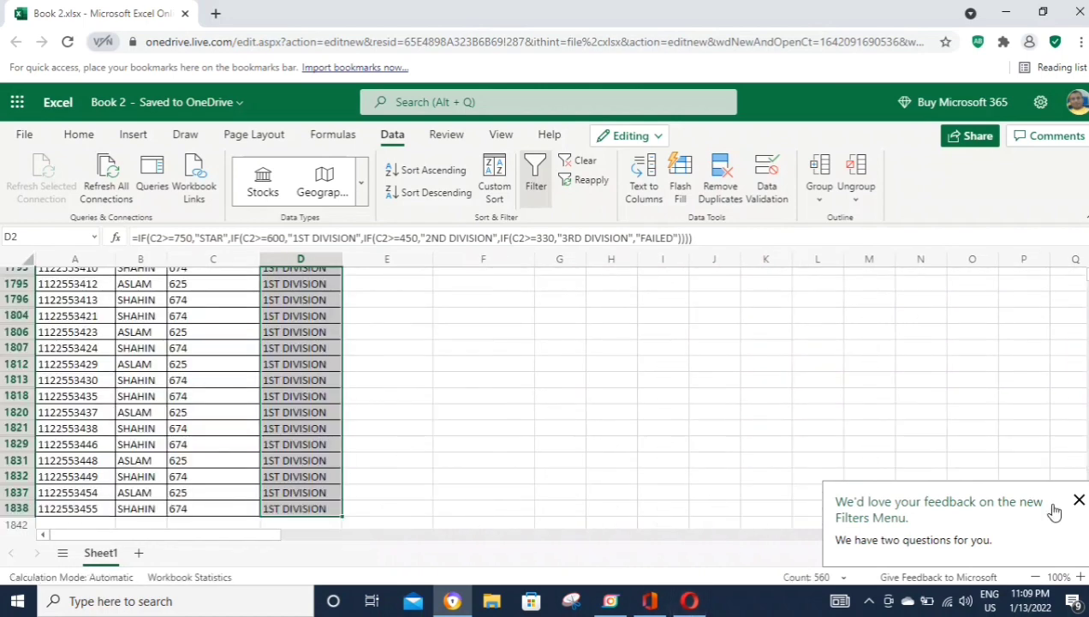
{"action": "left_click", "coordinate": [1078, 500]}
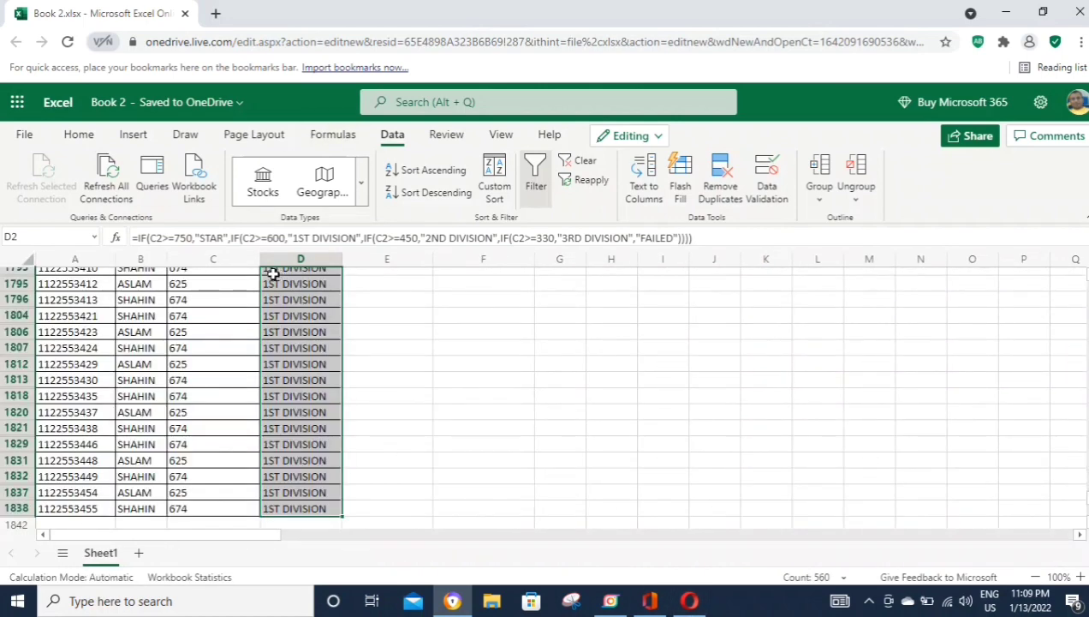
{"action": "scroll", "coordinate": [330, 319], "scroll_direction": "up", "scroll_amount": 7}
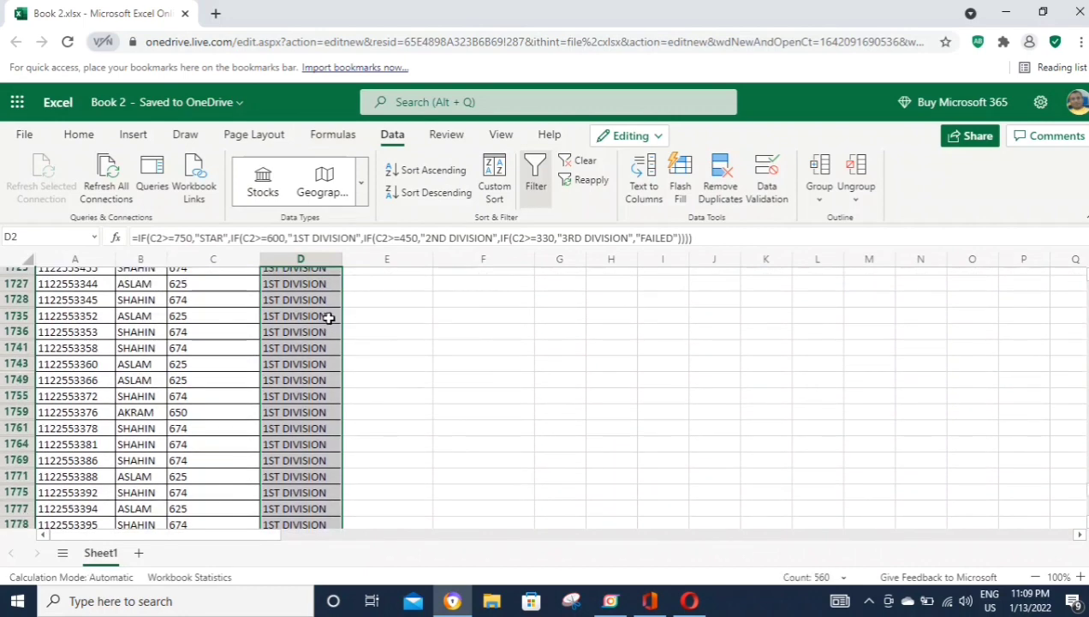
{"action": "left_click", "coordinate": [304, 291]}
Step: Move the active cell to F3 for the summary entry
{"action": "scroll", "coordinate": [305, 291], "scroll_direction": "up", "scroll_amount": 3}
{"action": "key", "text": "ctrl+Up"}
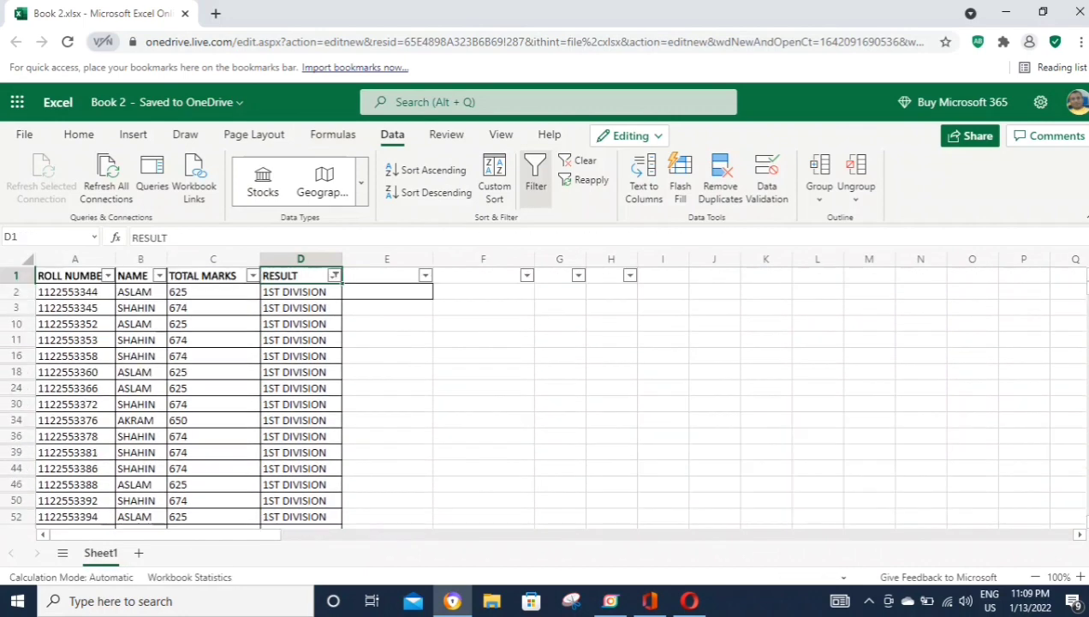
{"action": "key", "text": "Right"}
{"action": "key", "text": "Down"}
{"action": "key", "text": "Right"}
{"action": "key", "text": "Down"}
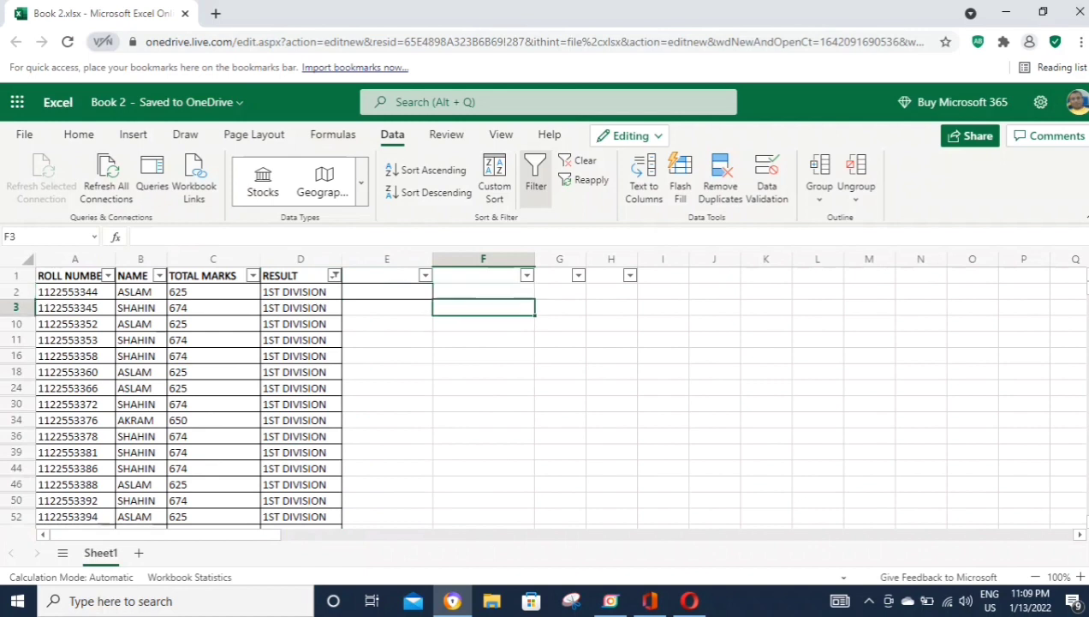
Step: Type the label 1ST DIVISION into F3 and the count 560 into G3
{"action": "type", "text": "1S"}
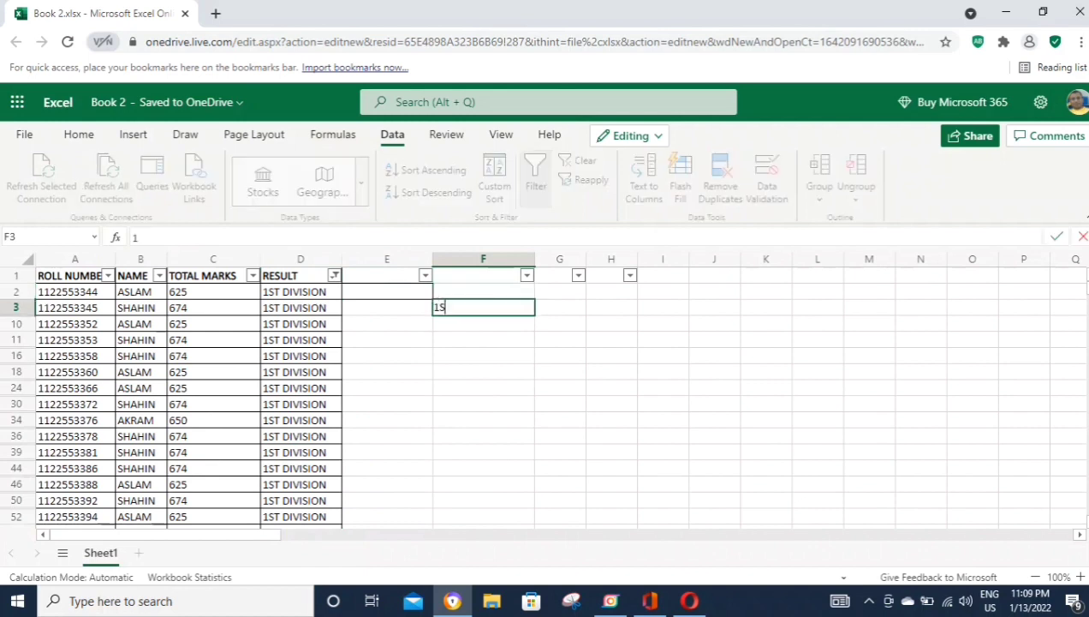
{"action": "type", "text": "T DIVISIO"}
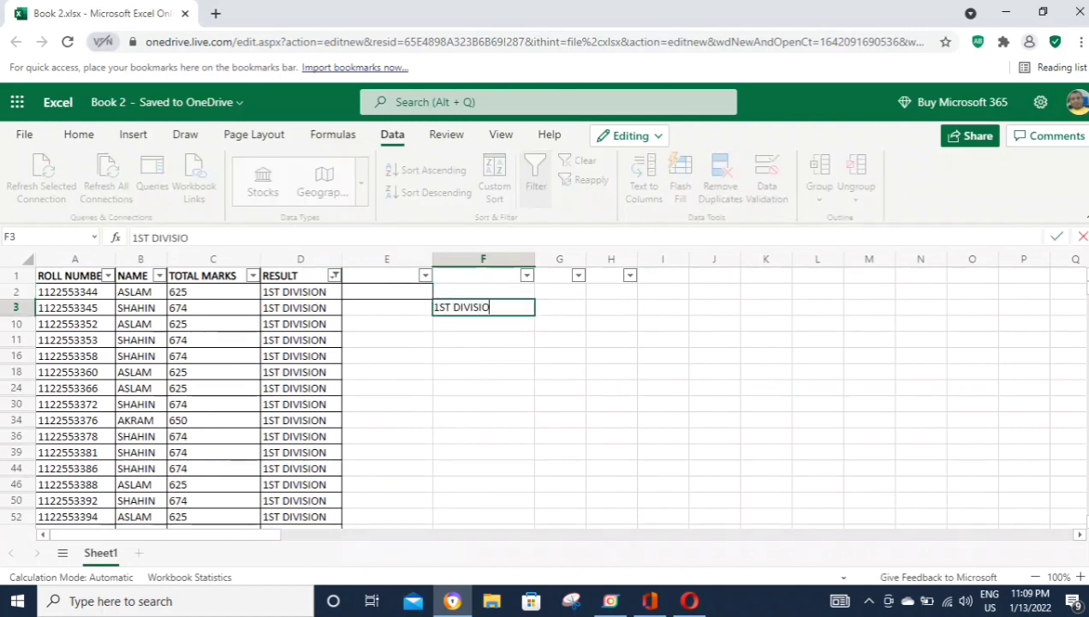
{"action": "type", "text": "N"}
{"action": "key", "text": "Right"}
{"action": "type", "text": "560"}
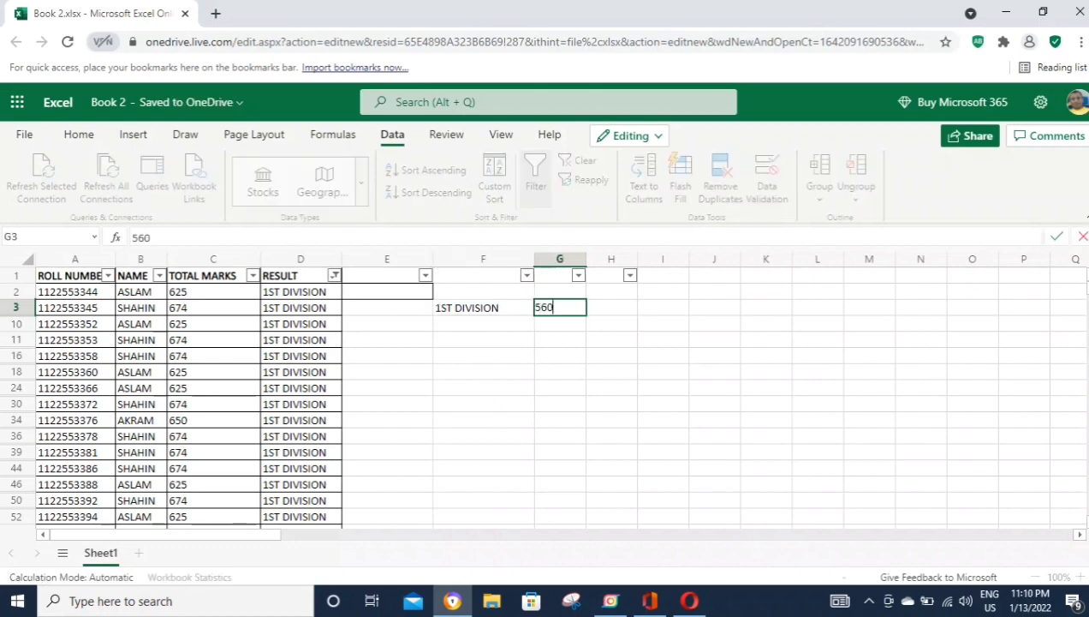
{"action": "key", "text": "Left"}
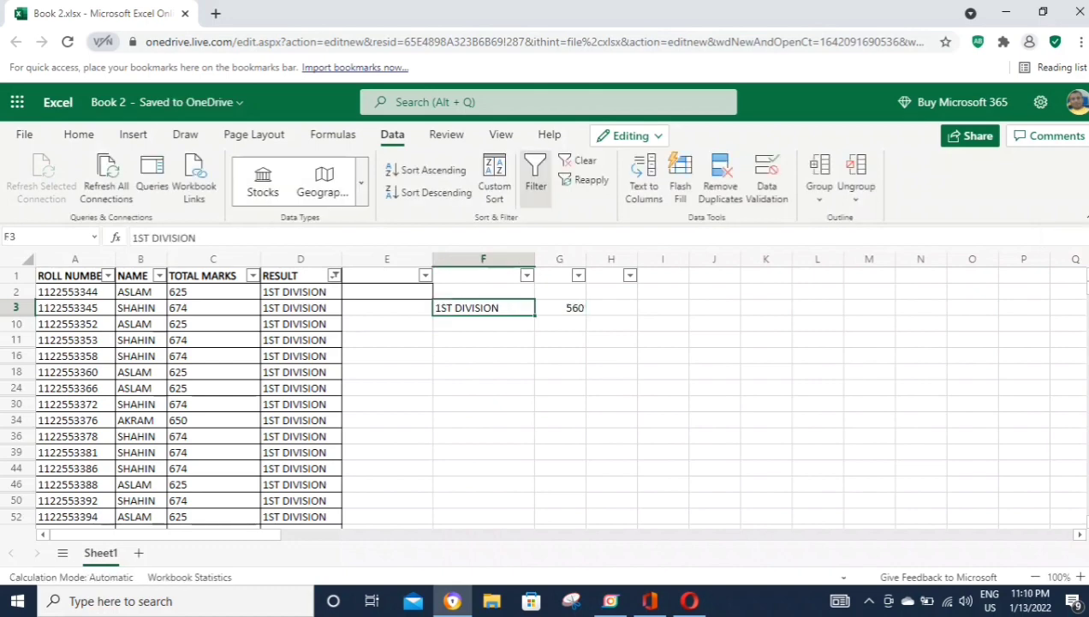
Step: Change the RESULT filter from 1ST DIVISION to only 2ND DIVISION
{"action": "left_click", "coordinate": [334, 275]}
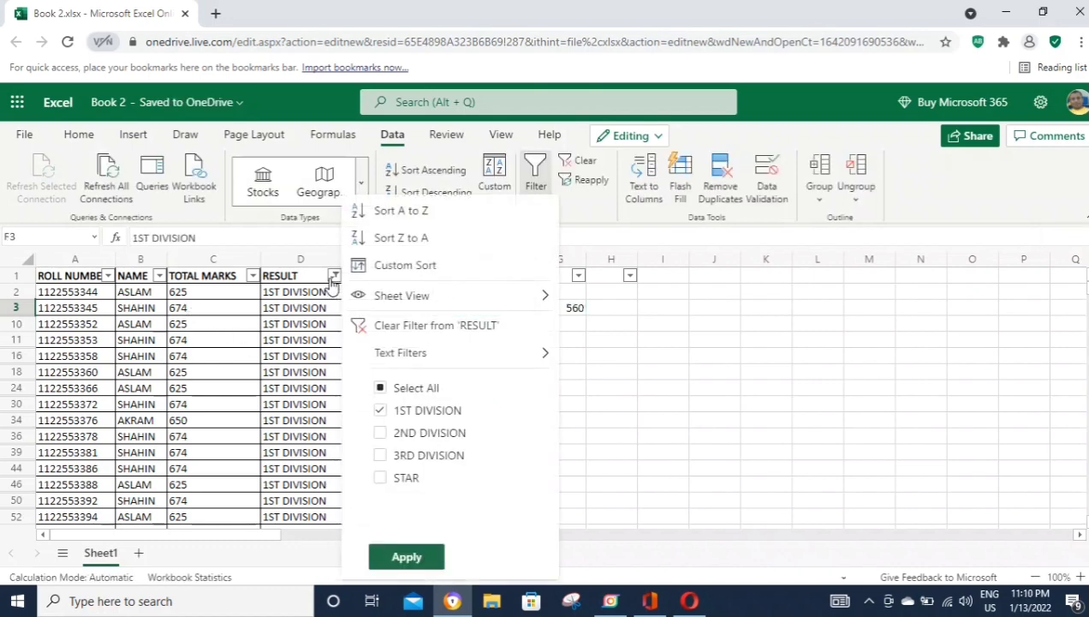
{"action": "left_click", "coordinate": [380, 410]}
{"action": "left_click", "coordinate": [380, 433]}
{"action": "left_click", "coordinate": [404, 556]}
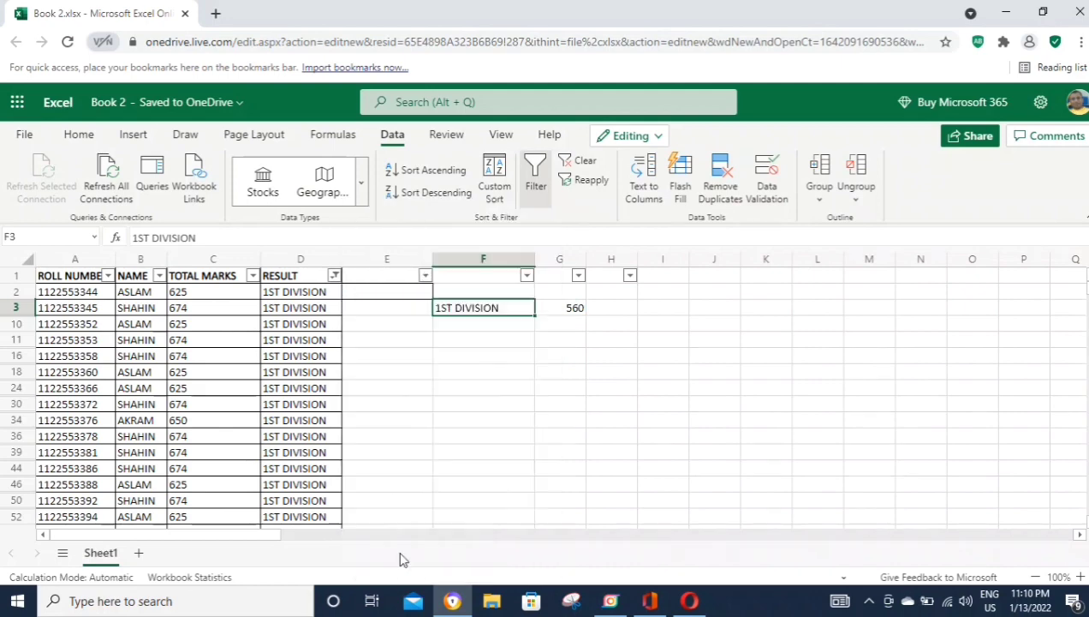
Step: Select the visible 2ND DIVISION results to read their count of 752
{"action": "left_click", "coordinate": [280, 293]}
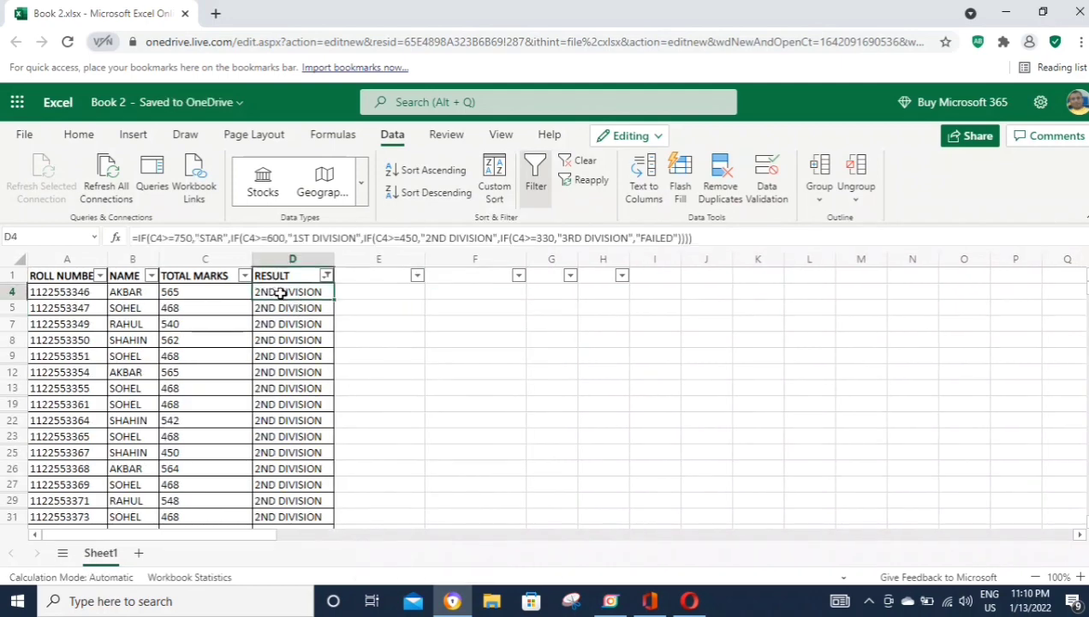
{"action": "key", "text": "ctrl+shift+Down"}
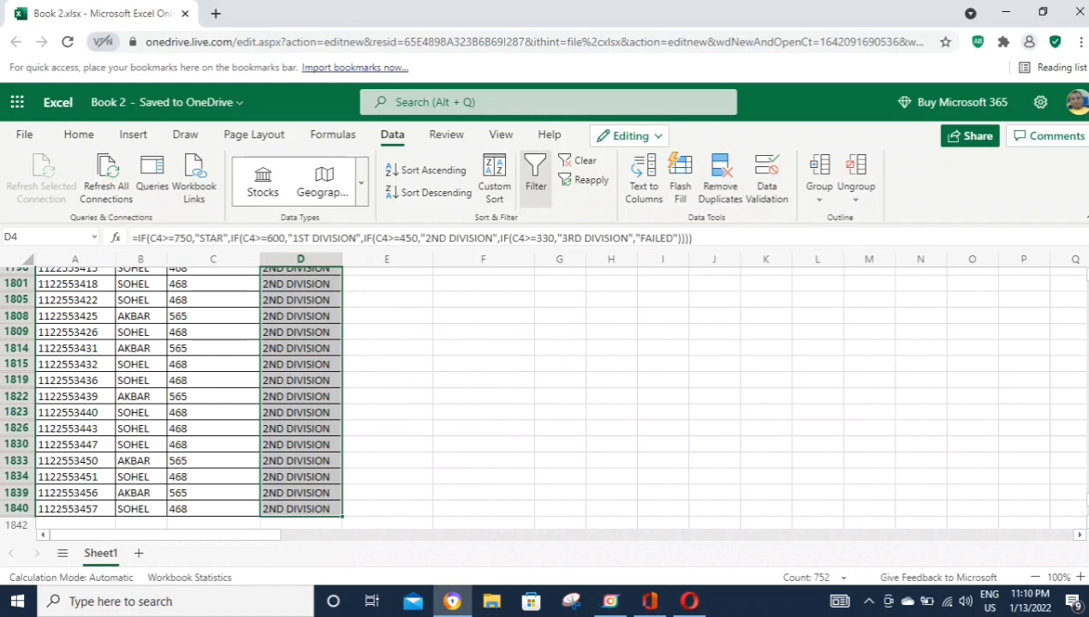
{"action": "key", "text": "ctrl+Up"}
{"action": "key", "text": "Right"}
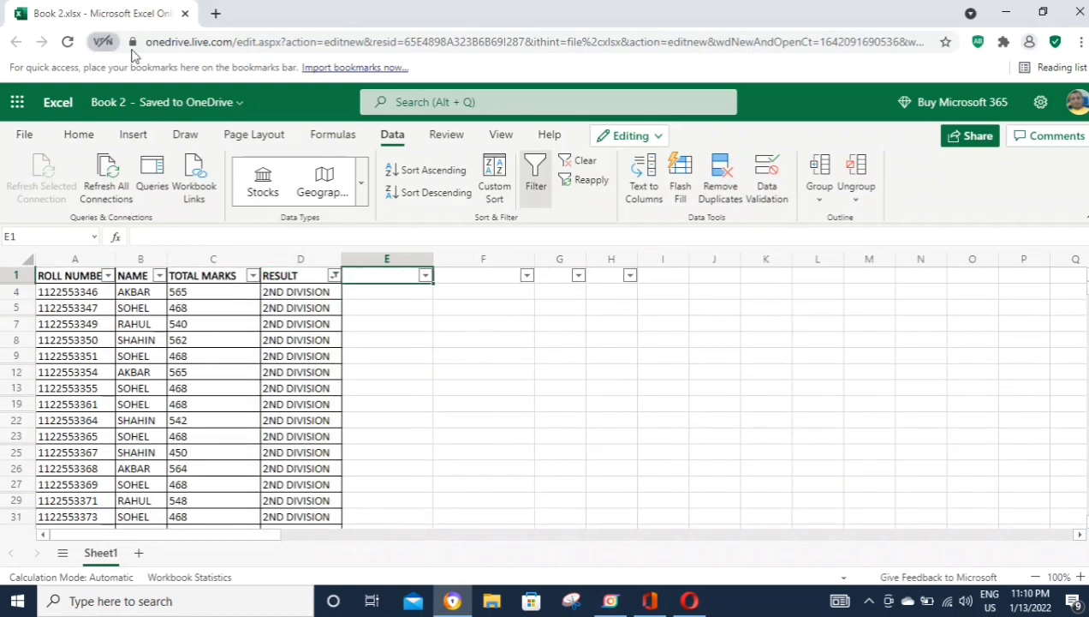
{"action": "left_click", "coordinate": [407, 358]}
{"action": "scroll", "coordinate": [399, 371], "scroll_direction": "down", "scroll_amount": 5}
{"action": "scroll", "coordinate": [399, 372], "scroll_direction": "up", "scroll_amount": 5}
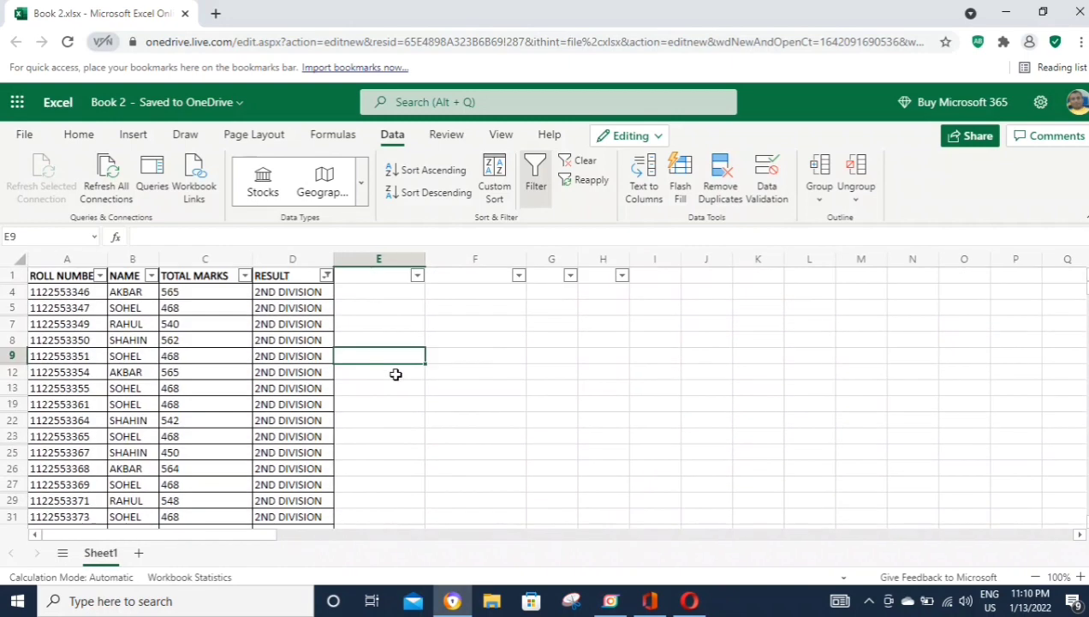
{"action": "left_click_drag", "start_coordinate": [379, 355], "coordinate": [60, 323]}
{"action": "left_click", "coordinate": [402, 291]}
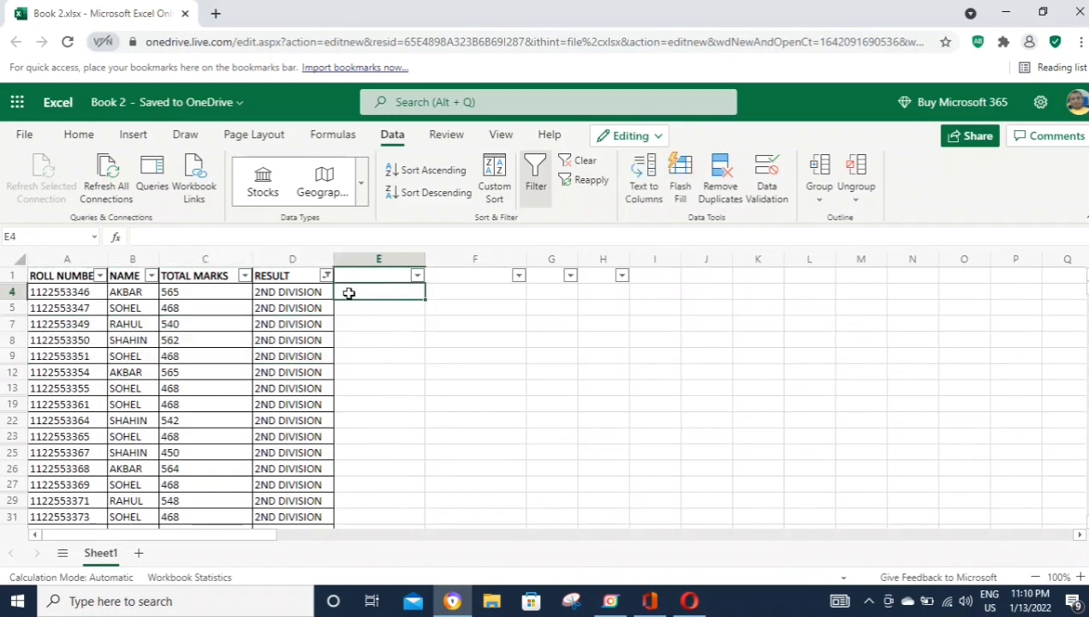
Step: Turn off the filter and enter 2ND DIVISION with count 752 in F4 and G4
{"action": "left_click", "coordinate": [536, 180]}
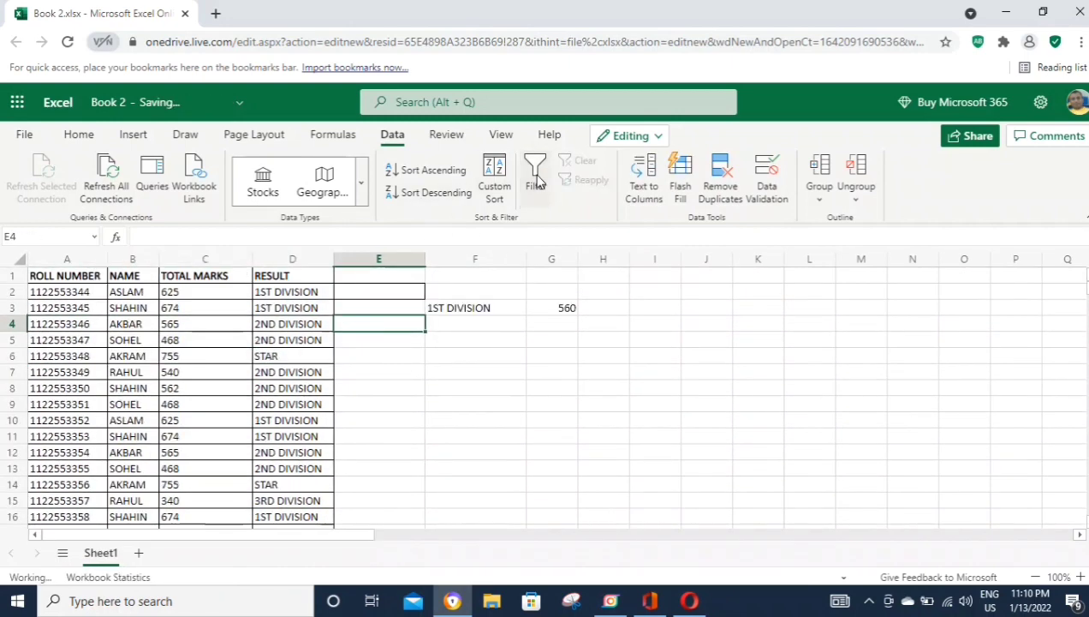
{"action": "left_click", "coordinate": [459, 323]}
{"action": "type", "text": "2ND DIVISION"}
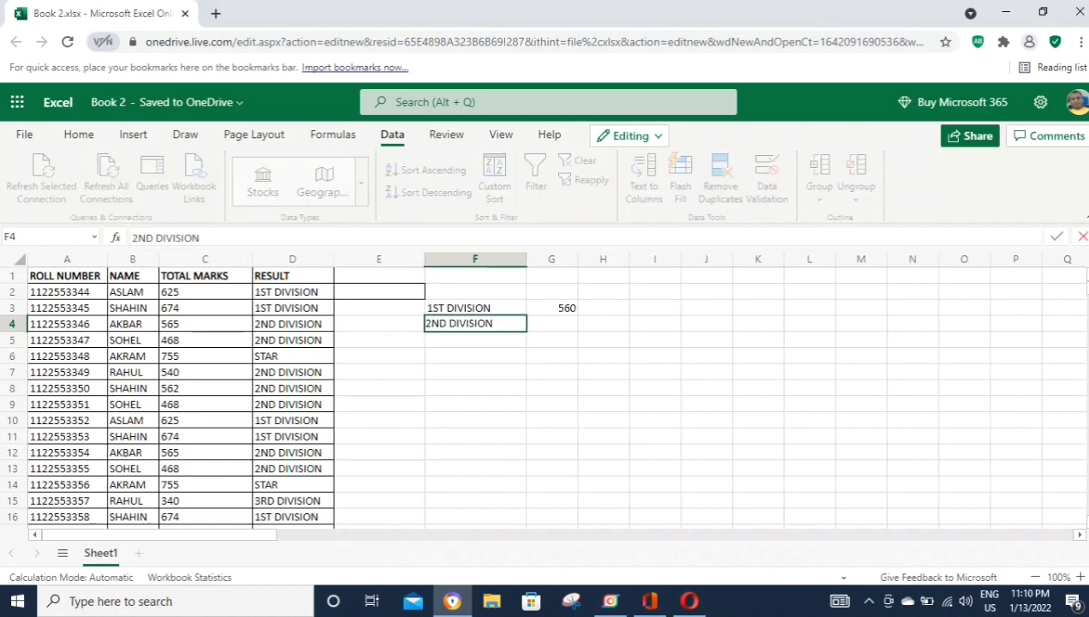
{"action": "key", "text": "Tab"}
{"action": "type", "text": "752"}
{"action": "key", "text": "Return"}
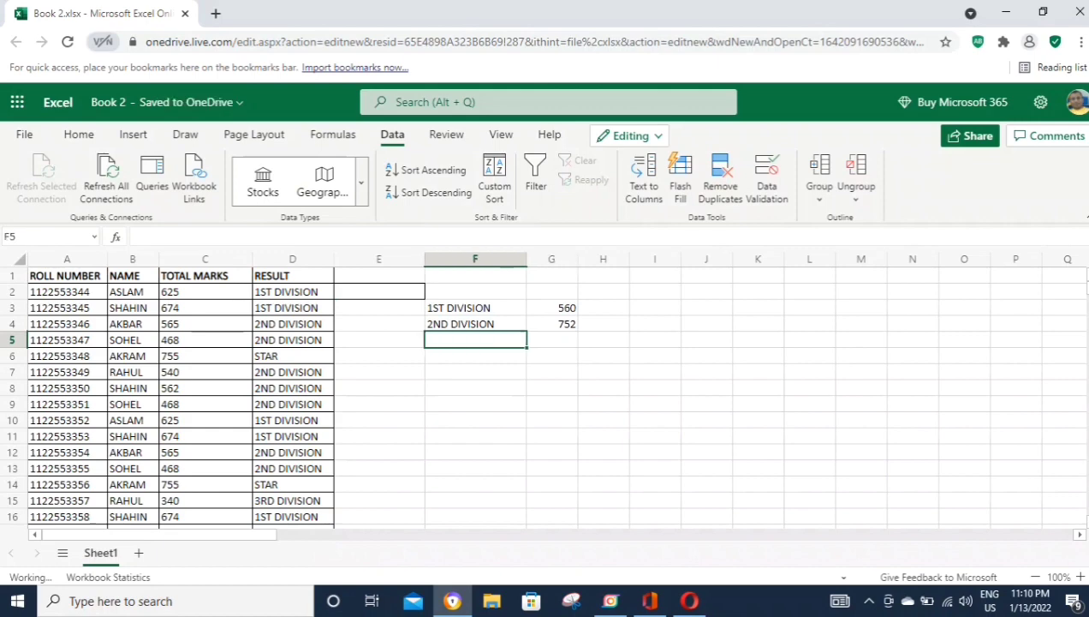
{"action": "left_click", "coordinate": [292, 258]}
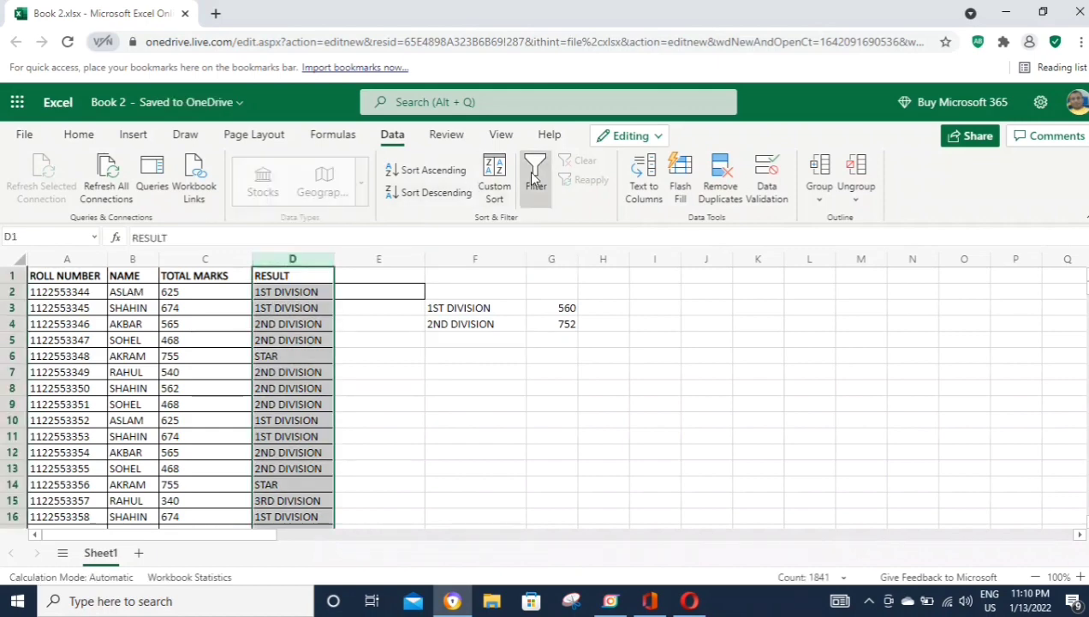
Step: Filter the RESULT column to show only 3RD DIVISION rows
{"action": "left_click", "coordinate": [535, 177]}
{"action": "left_click", "coordinate": [325, 275]}
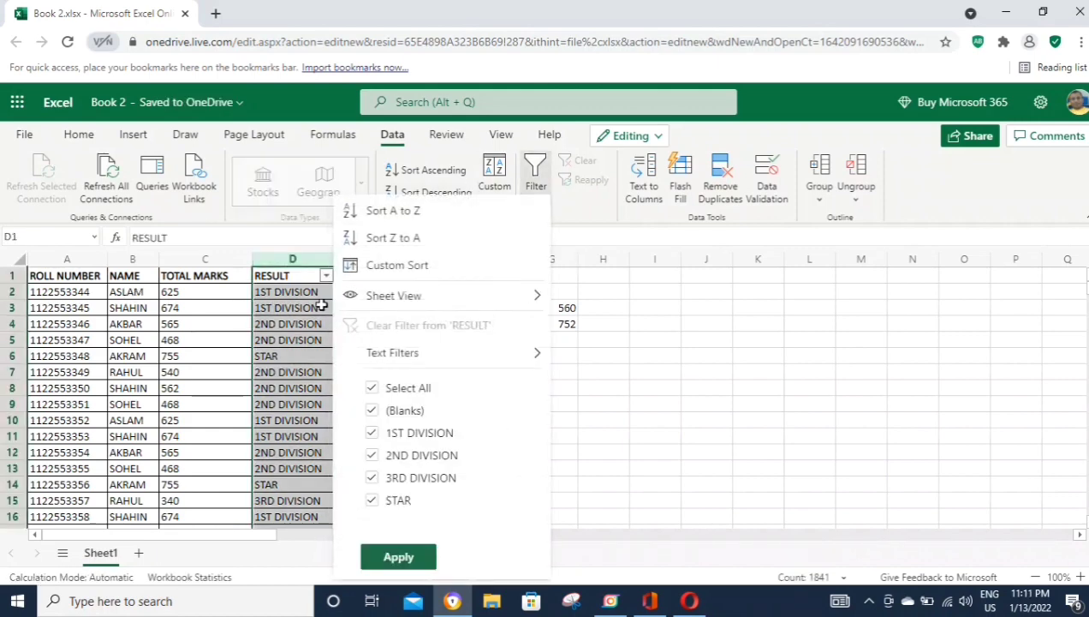
{"action": "left_click", "coordinate": [383, 392]}
{"action": "left_click", "coordinate": [411, 478]}
{"action": "left_click", "coordinate": [398, 556]}
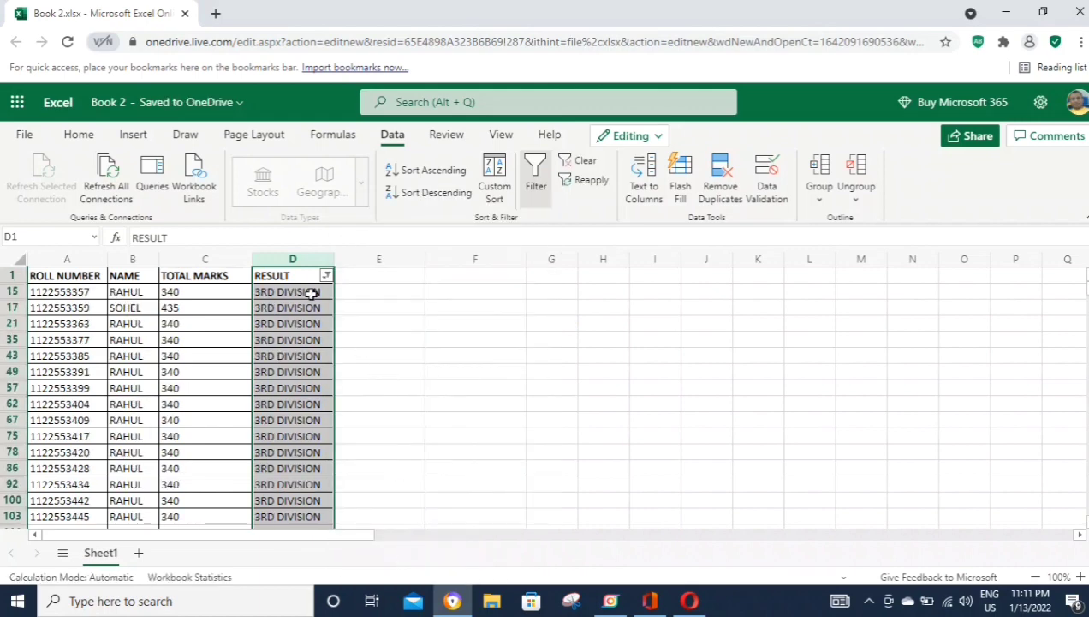
Step: Select the 3RD DIVISION results to read the count of 256, then remove the filter
{"action": "left_click", "coordinate": [311, 292]}
{"action": "key", "text": "ctrl+shift+Down"}
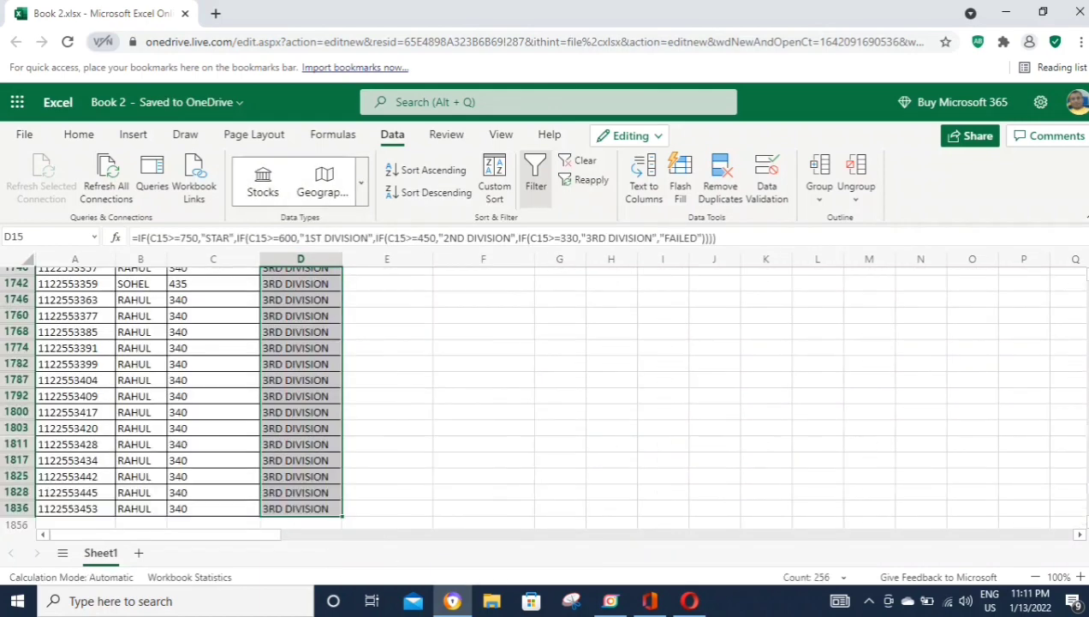
{"action": "key", "text": "shift+BackSpace"}
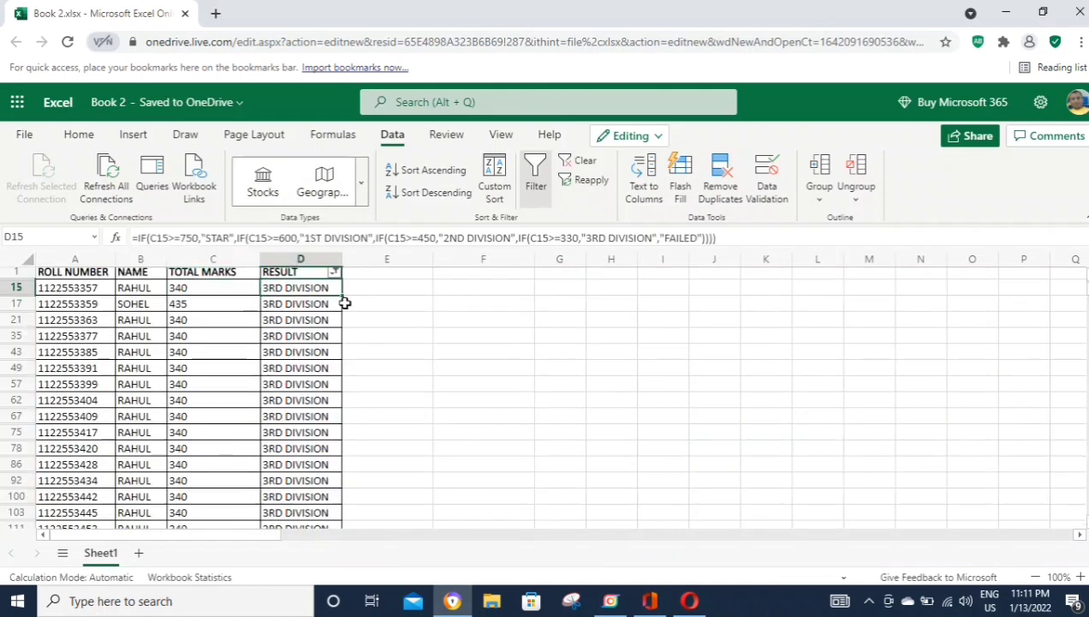
{"action": "left_click", "coordinate": [392, 318]}
{"action": "left_click", "coordinate": [319, 259]}
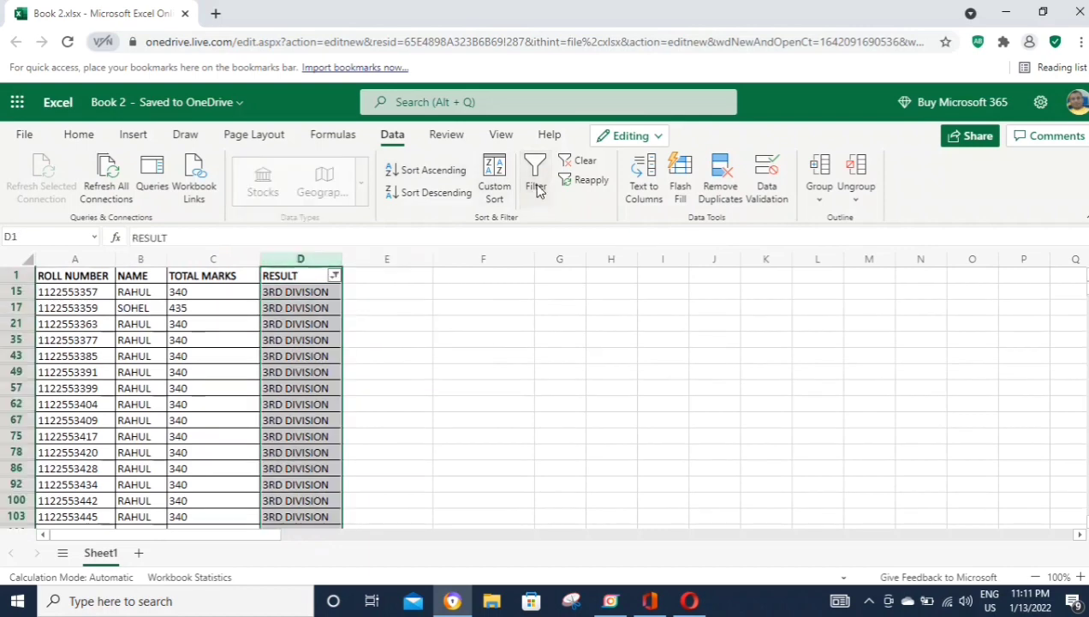
{"action": "left_click", "coordinate": [535, 175]}
Step: Enter 3RD DIVISION in F5 with its count 256 in G5
{"action": "left_click", "coordinate": [481, 339]}
{"action": "type", "text": "3"}
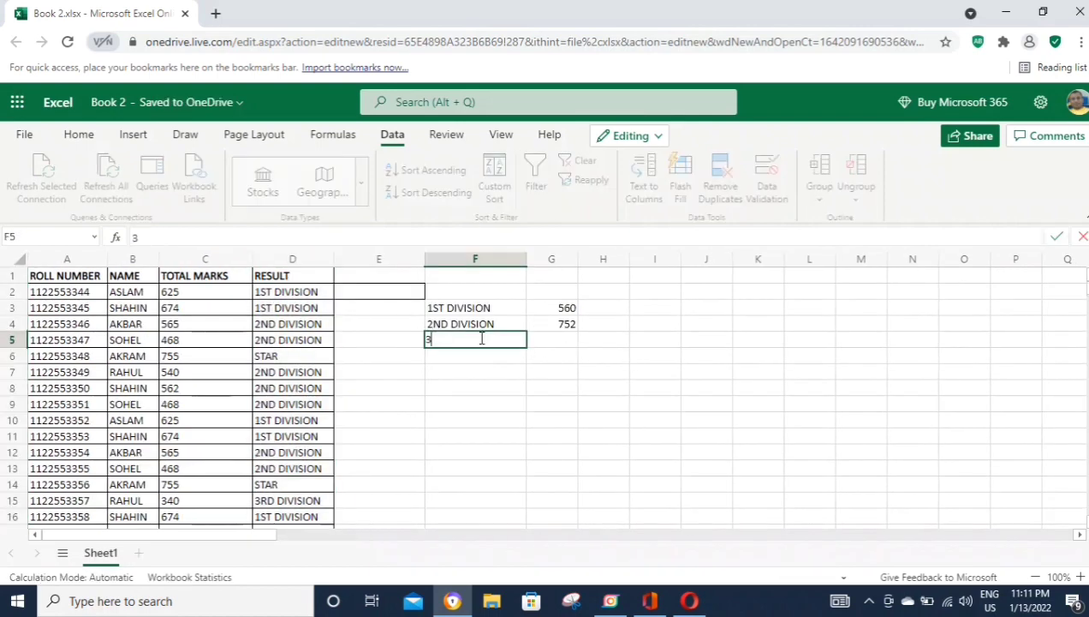
{"action": "type", "text": "RD DIVISI"}
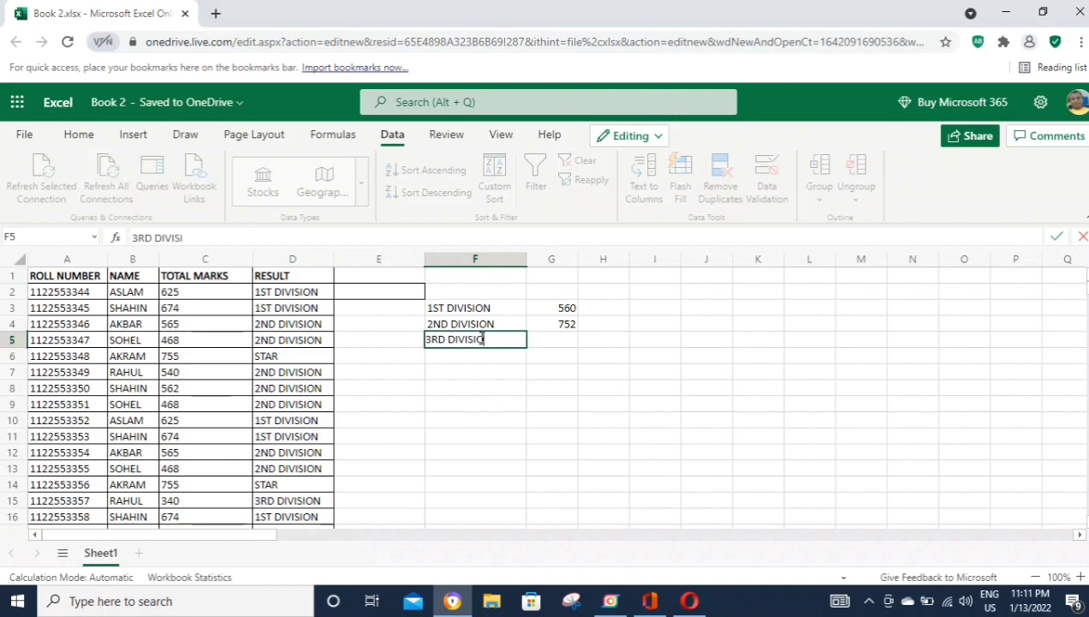
{"action": "type", "text": "ON"}
{"action": "key", "text": "Tab"}
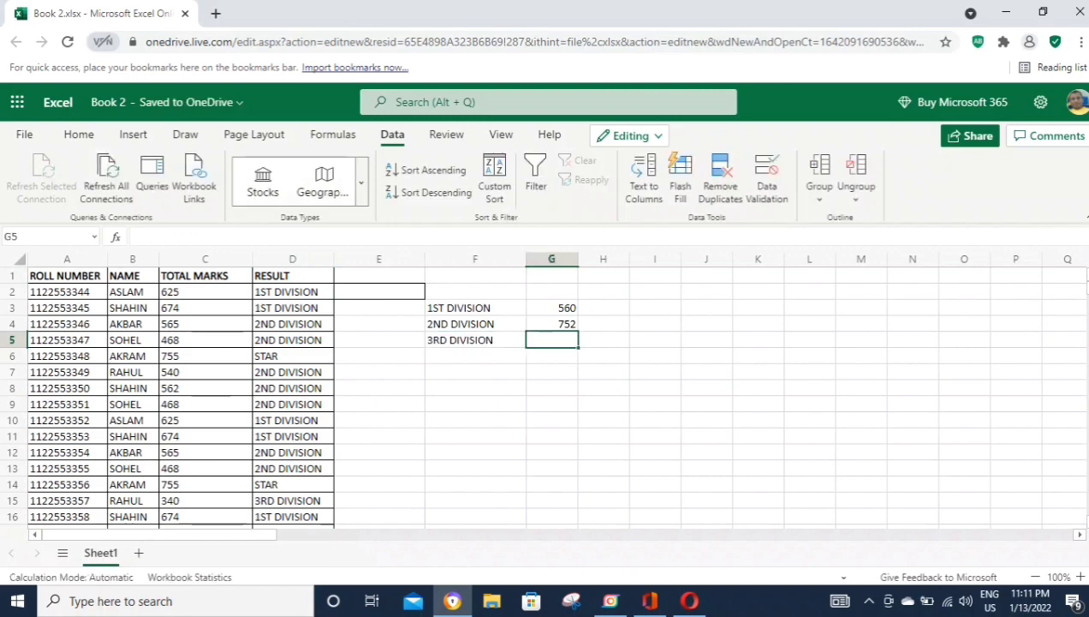
{"action": "type", "text": "256"}
{"action": "key", "text": "Return"}
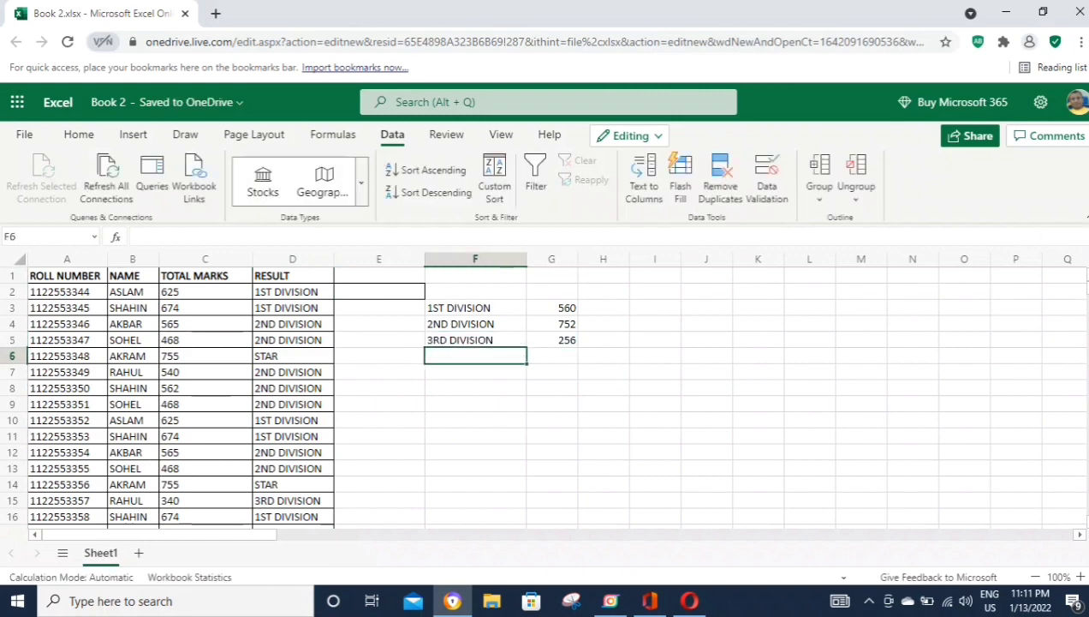
{"action": "left_click", "coordinate": [292, 259]}
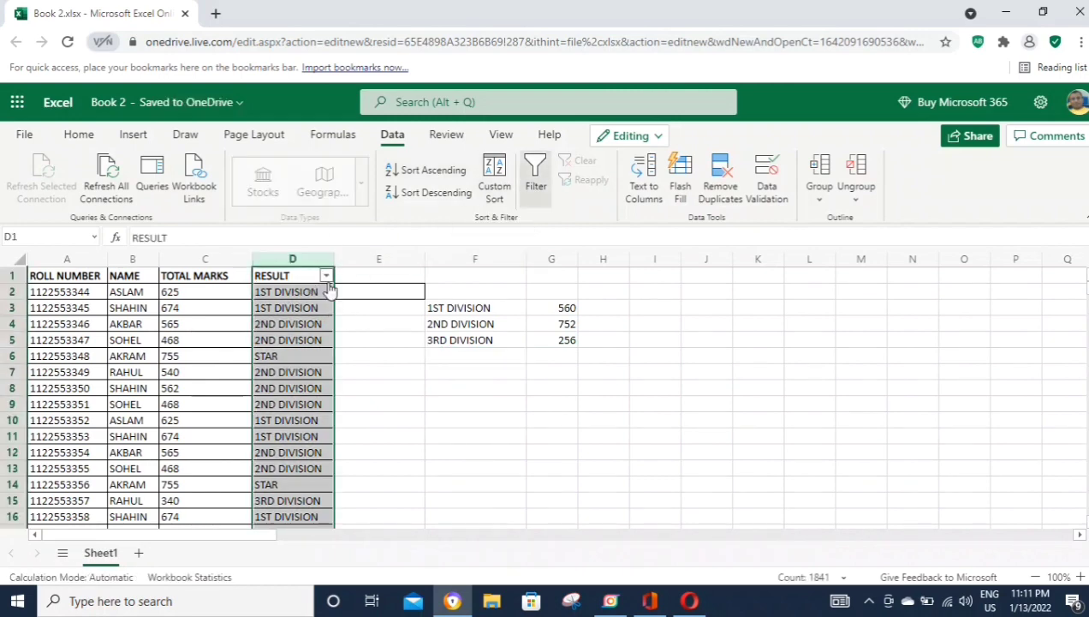
Step: Filter the RESULT column to show only STAR rows
{"action": "left_click", "coordinate": [326, 276]}
{"action": "left_click", "coordinate": [391, 392]}
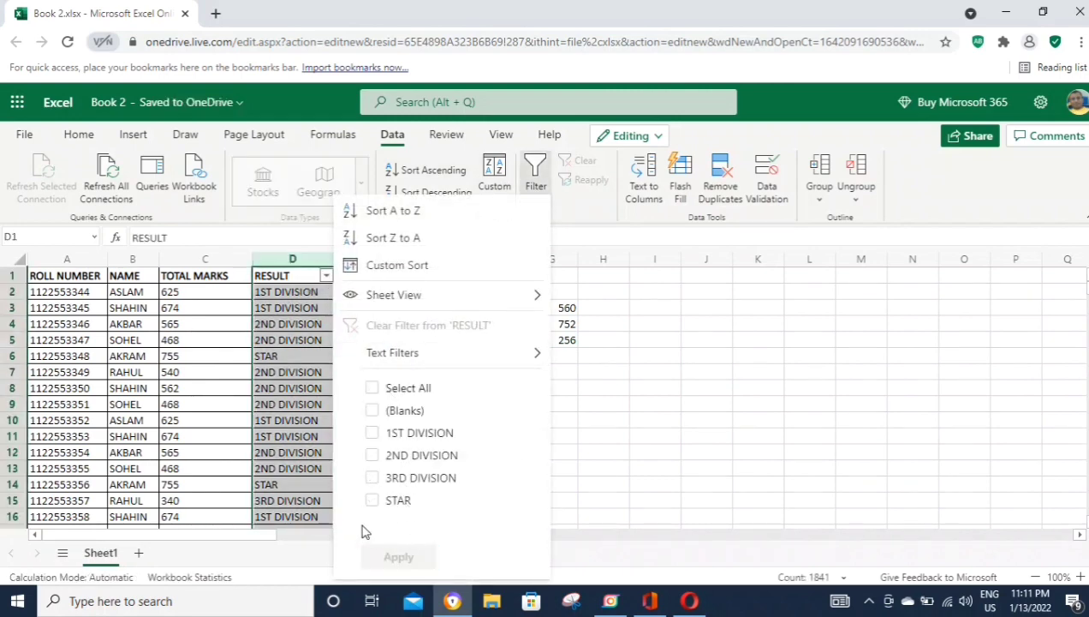
{"action": "left_click", "coordinate": [372, 500]}
{"action": "left_click", "coordinate": [398, 556]}
Step: Select the STAR results to count them (272), then turn the filter off
{"action": "left_click", "coordinate": [264, 292]}
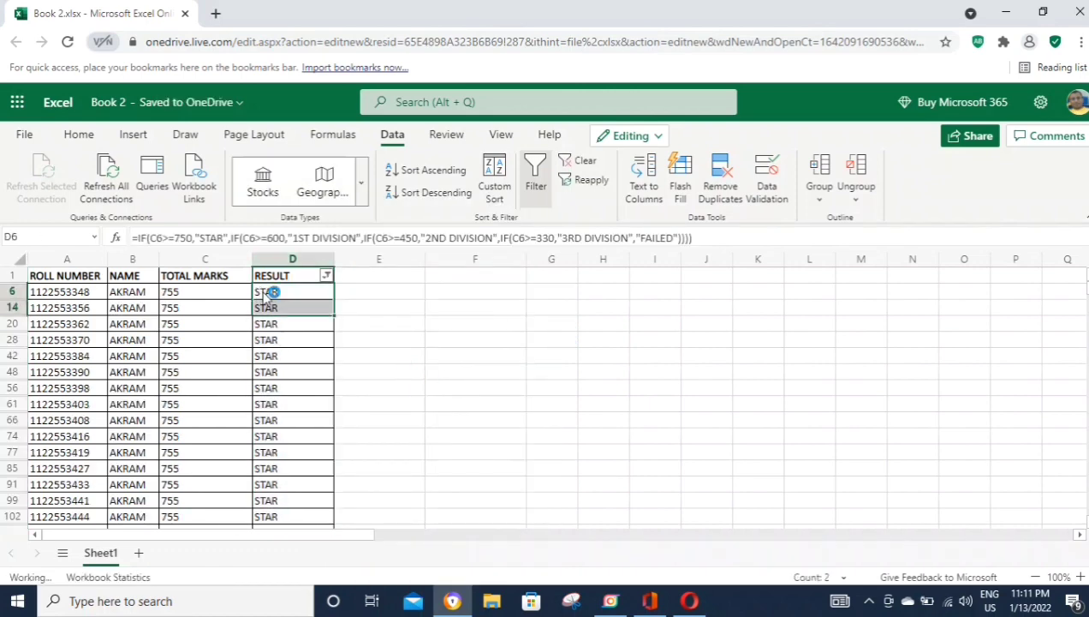
{"action": "key", "text": "ctrl+shift+Down"}
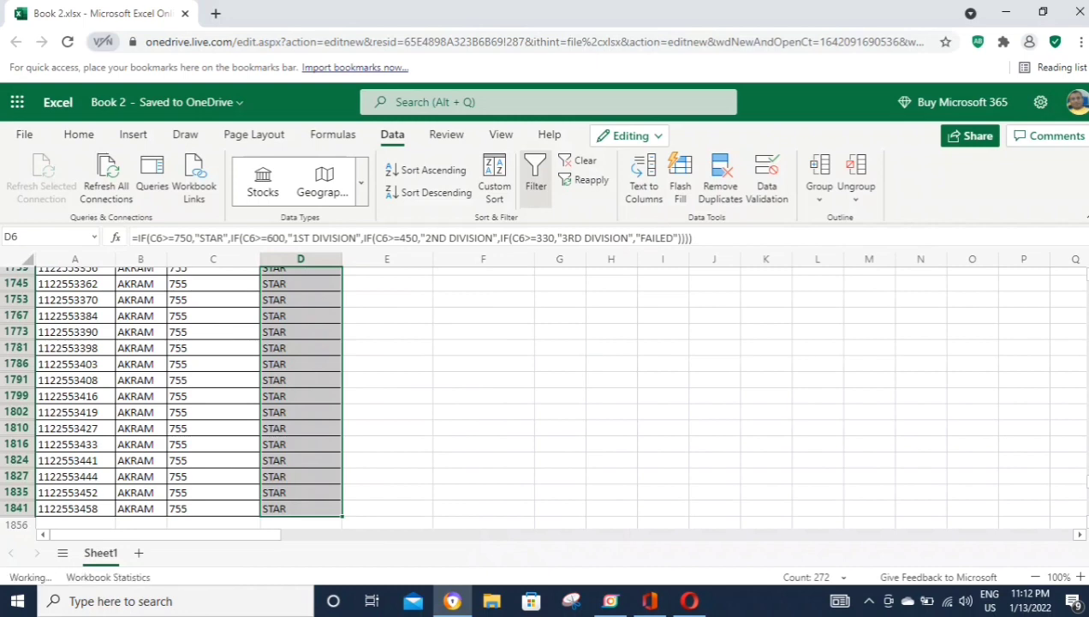
{"action": "key", "text": "ctrl+Up"}
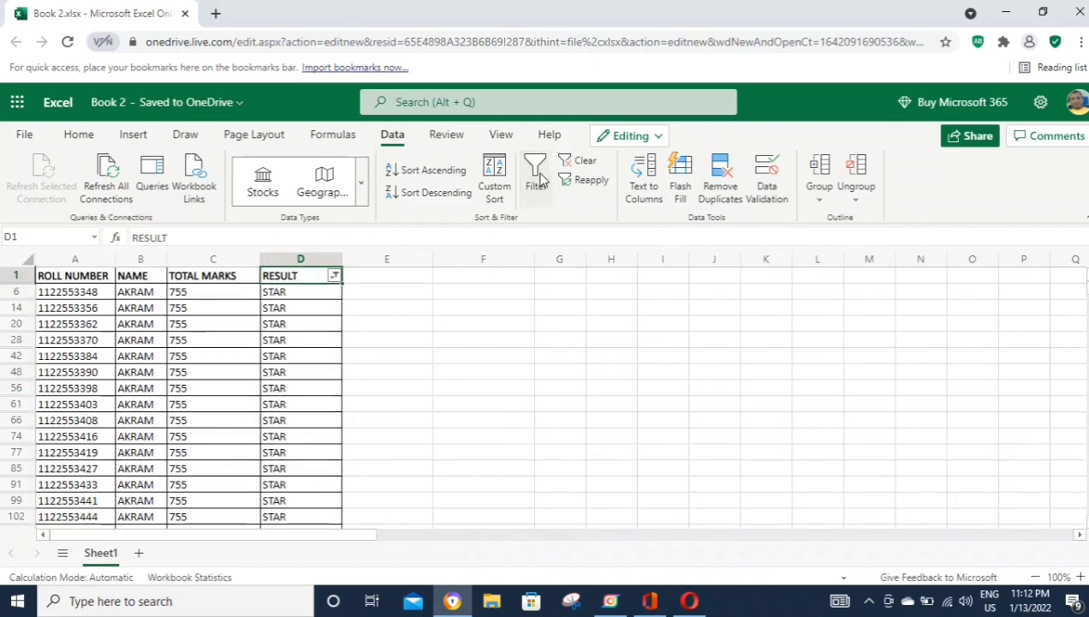
{"action": "left_click", "coordinate": [535, 175]}
Step: Enter STAR with a count of 272 in F6:G6 and a TOTAL label in F7
{"action": "left_click", "coordinate": [454, 356]}
{"action": "type", "text": "STAR"}
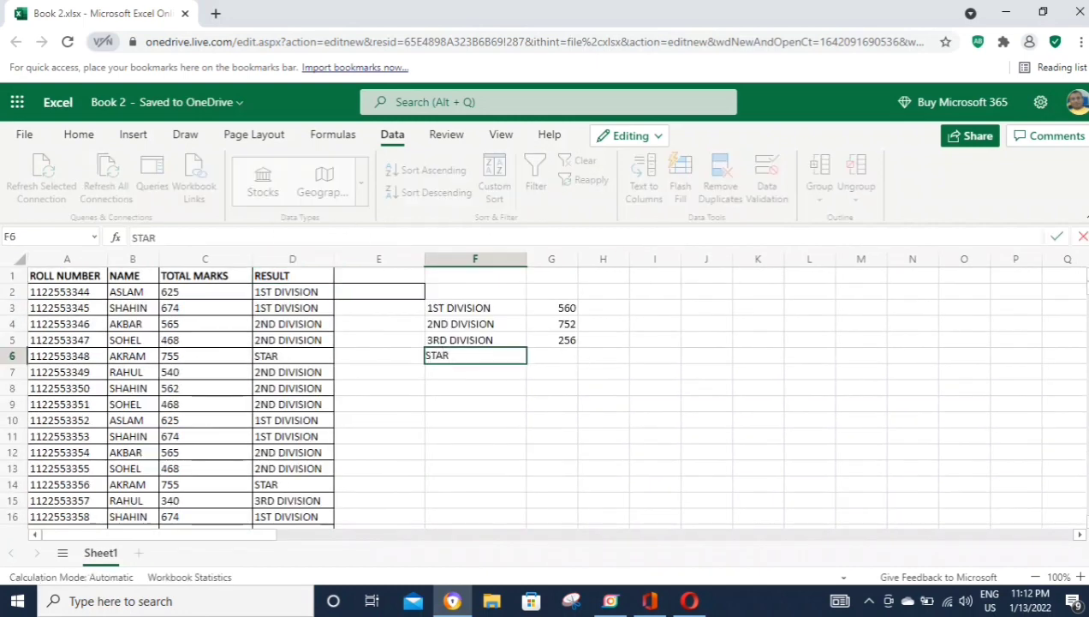
{"action": "key", "text": "Tab"}
{"action": "type", "text": "272"}
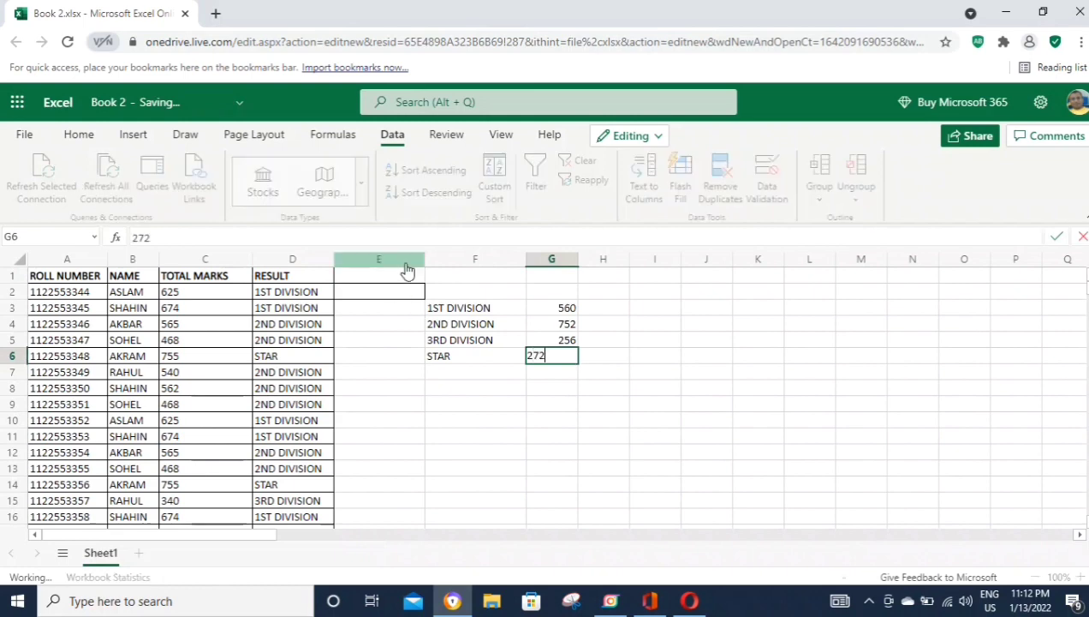
{"action": "left_click", "coordinate": [571, 401]}
{"action": "left_click", "coordinate": [447, 370]}
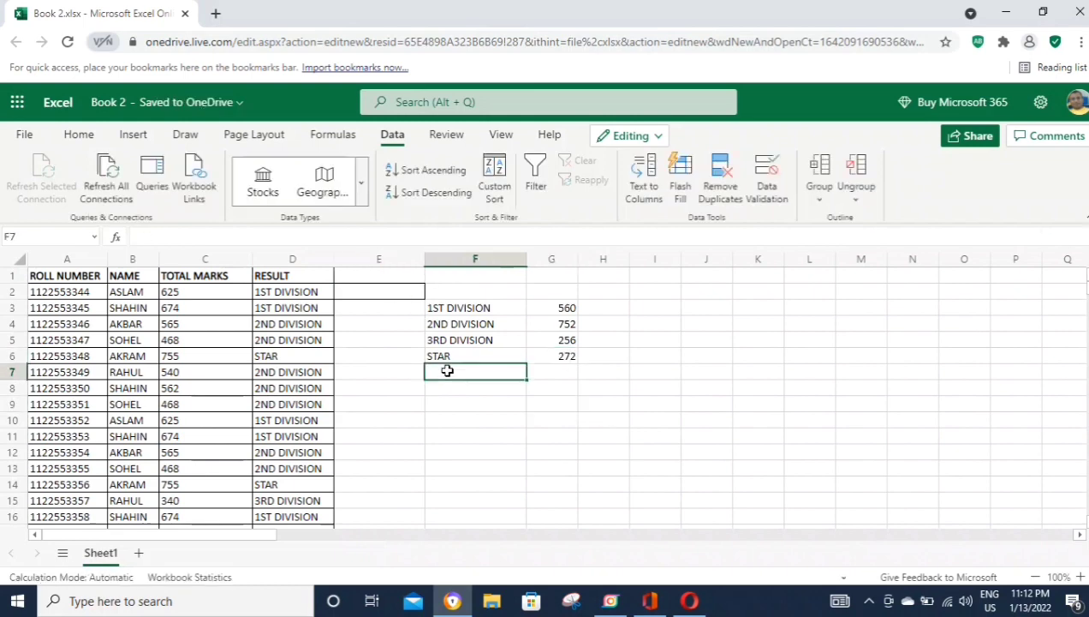
{"action": "type", "text": "TOTAL"}
{"action": "key", "text": "Tab"}
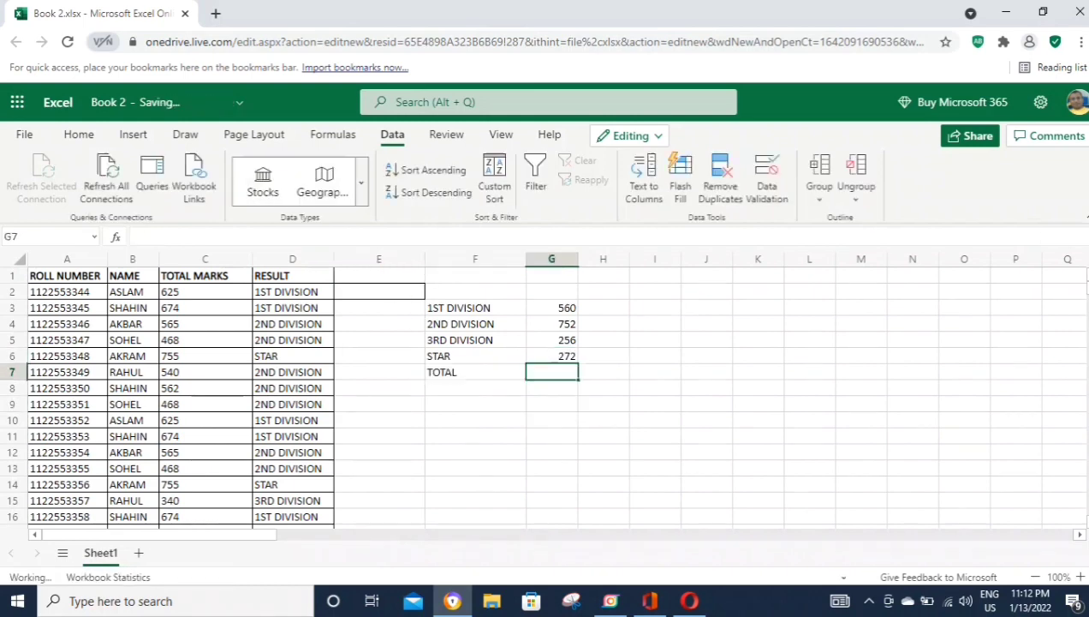
Step: AutoSum the four division counts into the TOTAL row (1840) and make that row bold
{"action": "left_click_drag", "start_coordinate": [565, 310], "coordinate": [565, 357]}
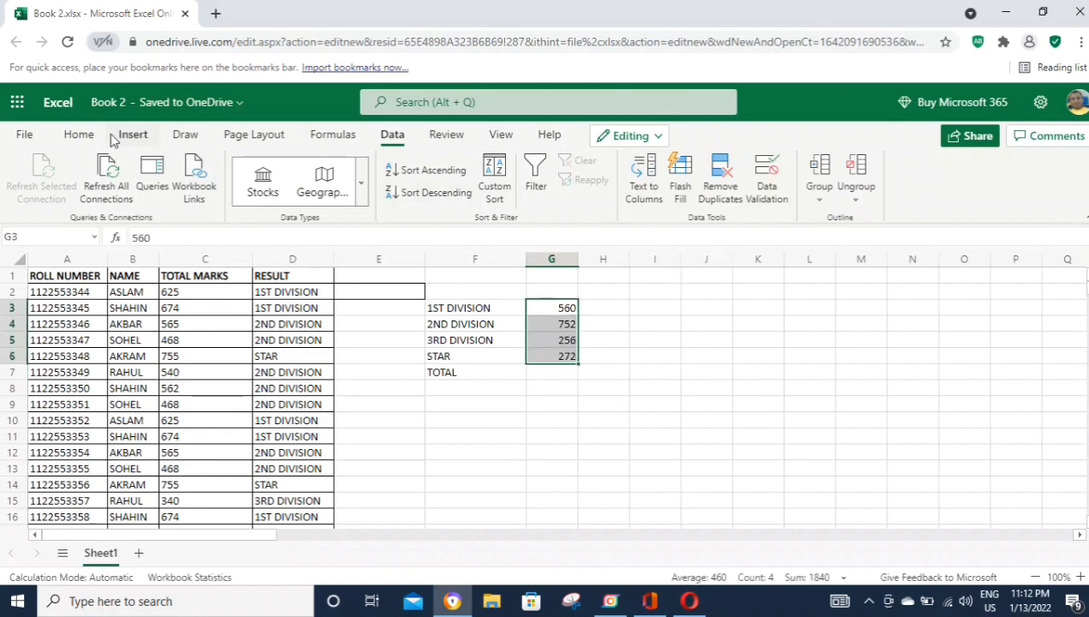
{"action": "left_click", "coordinate": [78, 135]}
{"action": "left_click", "coordinate": [895, 160]}
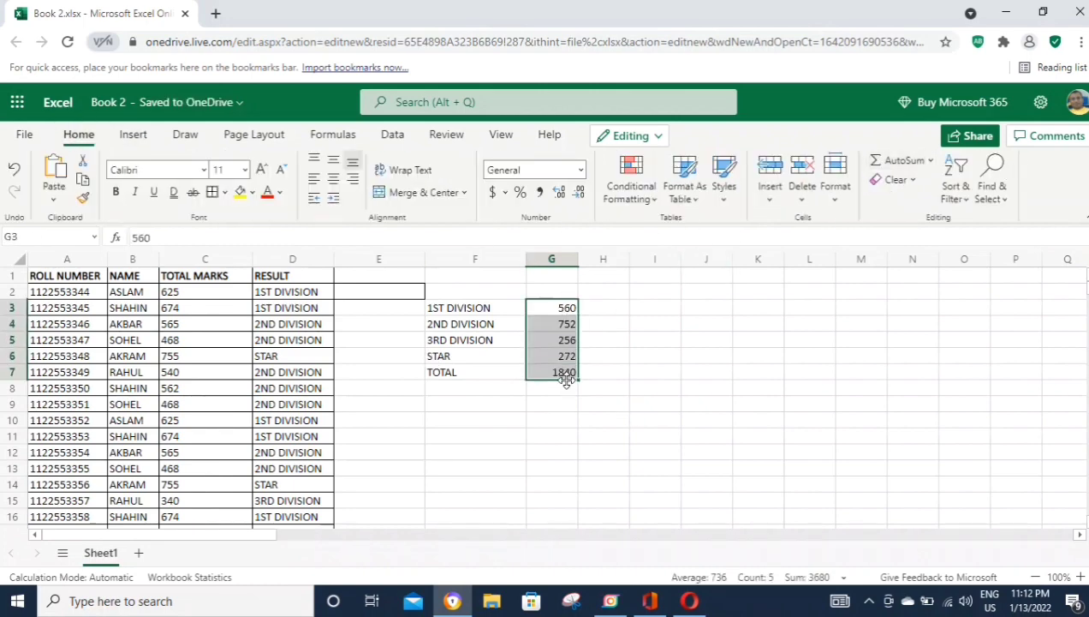
{"action": "left_click", "coordinate": [446, 373]}
{"action": "key", "text": "shift+Right"}
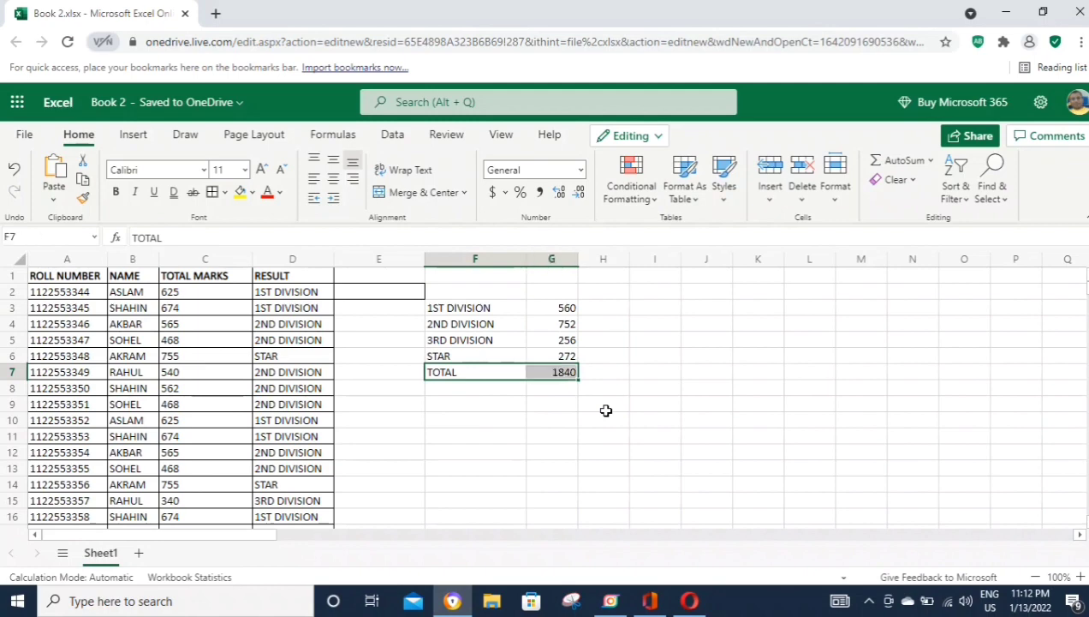
{"action": "left_click", "coordinate": [115, 192]}
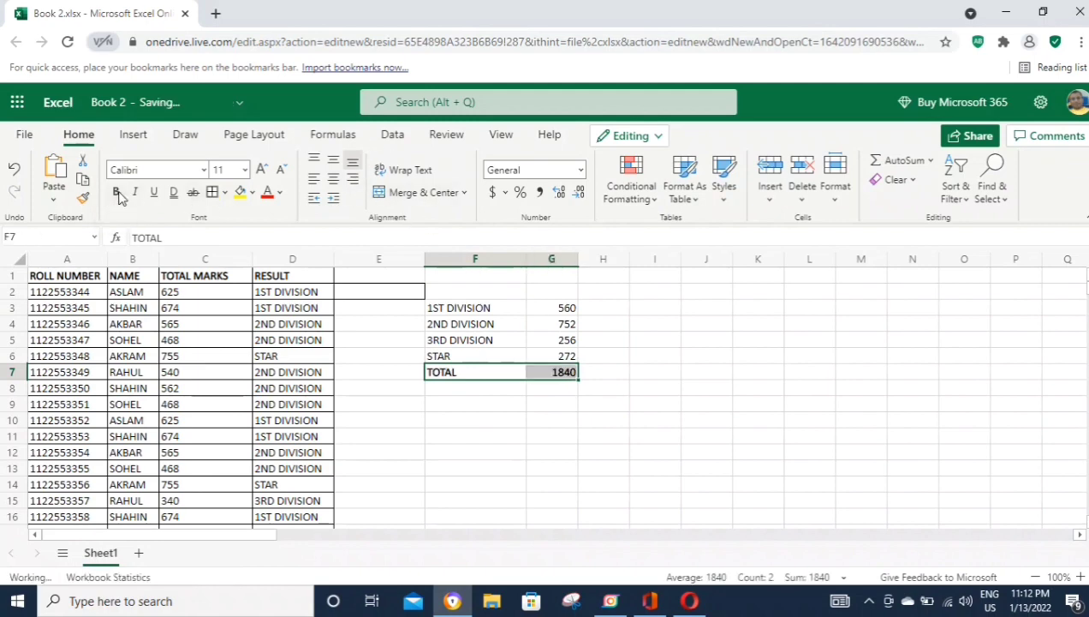
{"action": "left_click", "coordinate": [532, 433]}
Step: Apply All Borders to the F3:G7 summary table and type the heading SUMMARY in F2
{"action": "left_click_drag", "start_coordinate": [469, 310], "coordinate": [555, 373]}
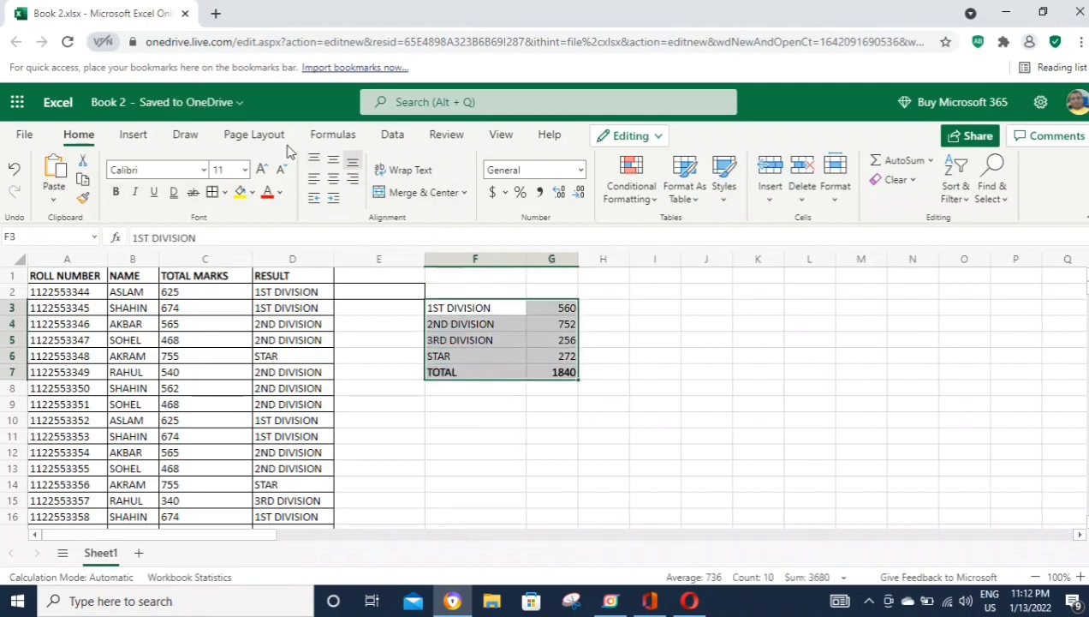
{"action": "left_click", "coordinate": [214, 193]}
{"action": "left_click", "coordinate": [503, 288]}
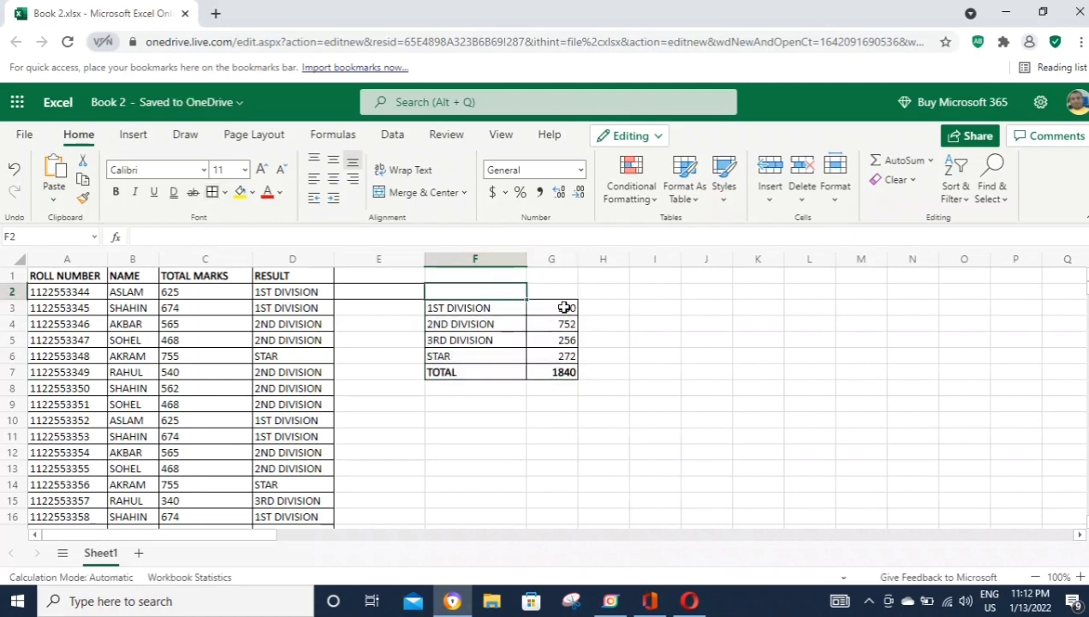
{"action": "type", "text": "SUMMARY"}
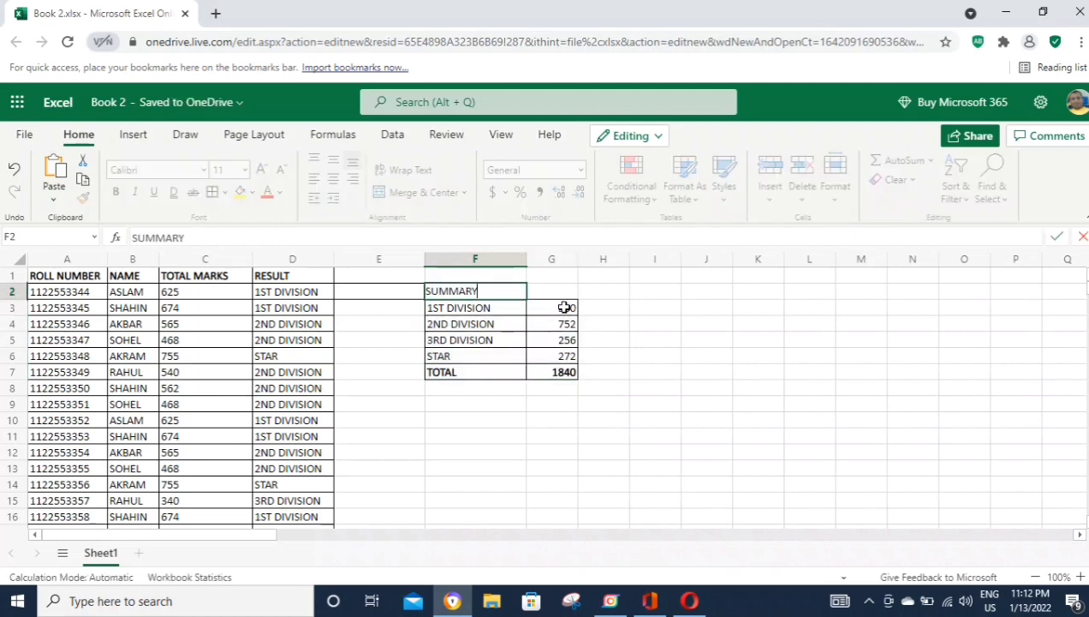